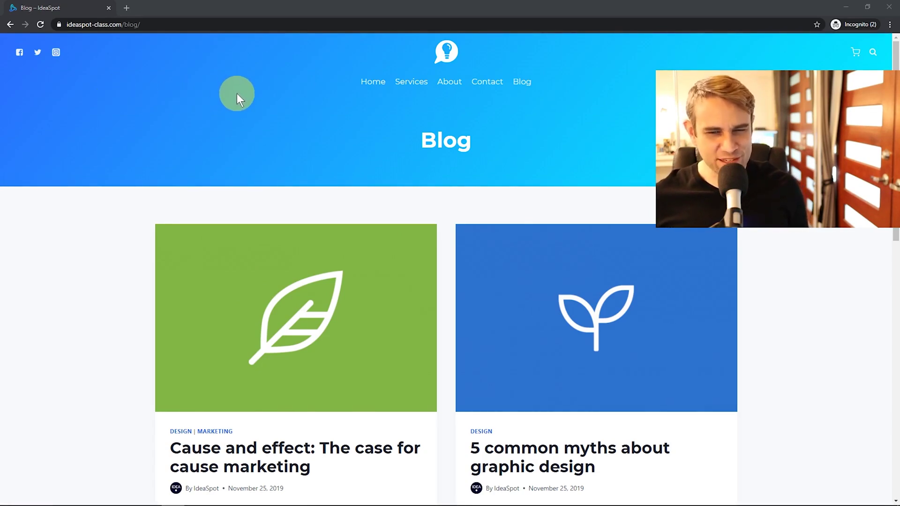
{"action": "scroll", "coordinate": [300, 97], "scroll_direction": "down", "scroll_amount": 5}
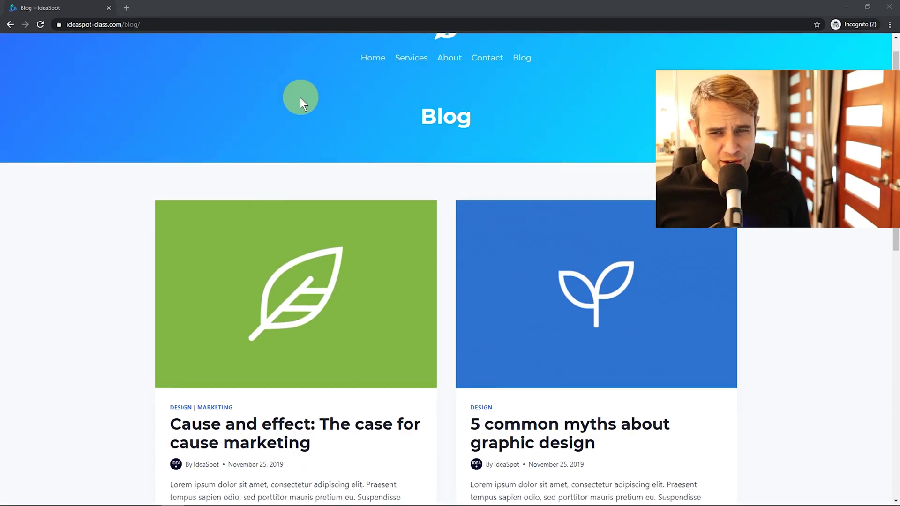
{"action": "scroll", "coordinate": [344, 104], "scroll_direction": "down", "scroll_amount": 1}
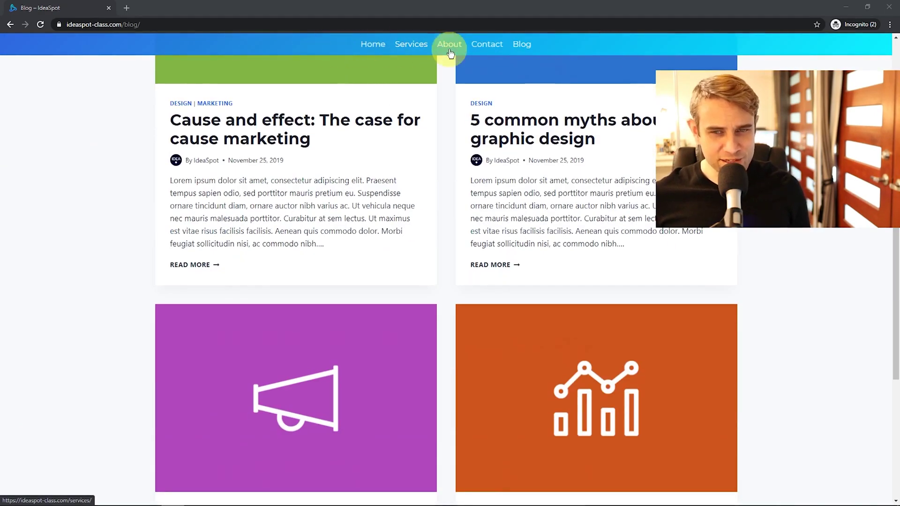
{"action": "scroll", "coordinate": [470, 141], "scroll_direction": "up", "scroll_amount": 6}
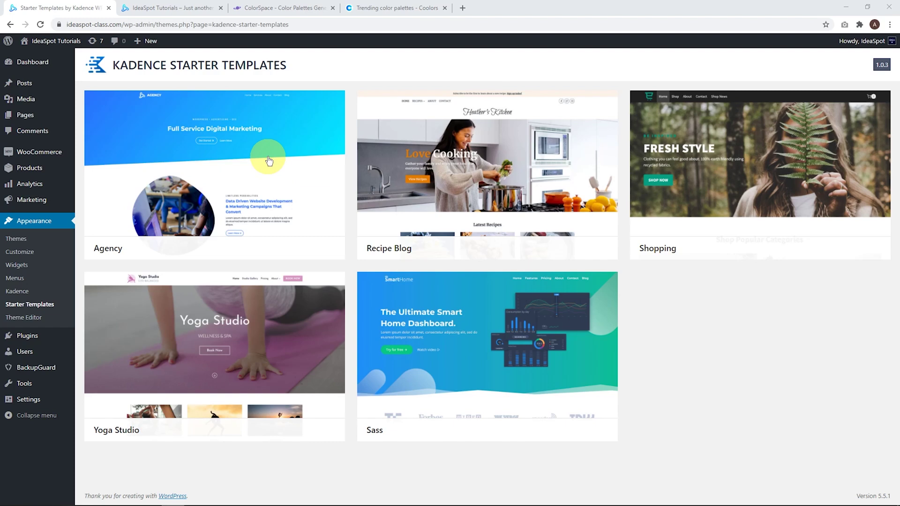
Step: Compare the header of the "Cause and effect" blog post with the header of the home page
{"action": "key", "text": "ctrl+Tab"}
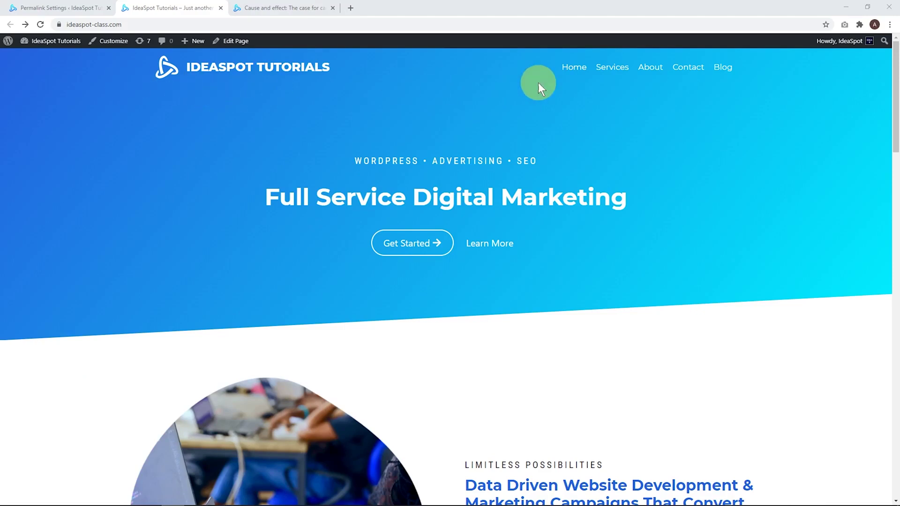
{"action": "left_click", "coordinate": [268, 15]}
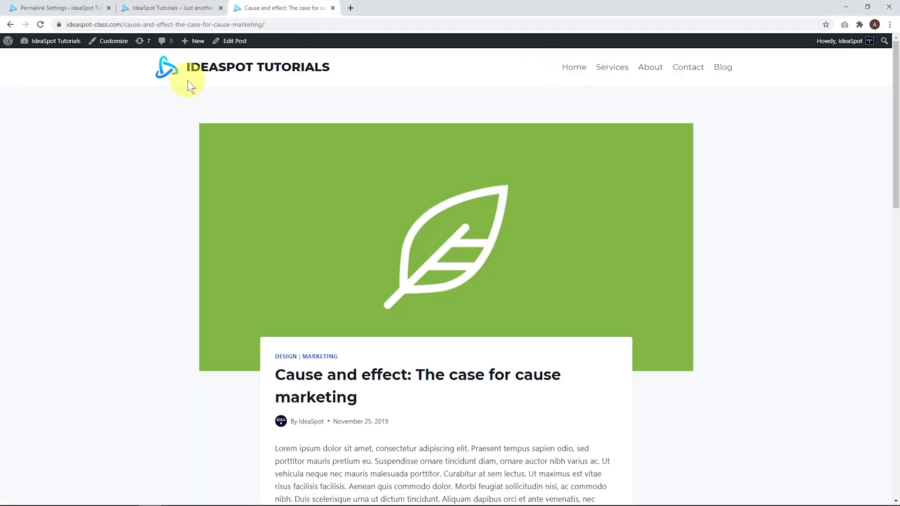
{"action": "left_click", "coordinate": [143, 8]}
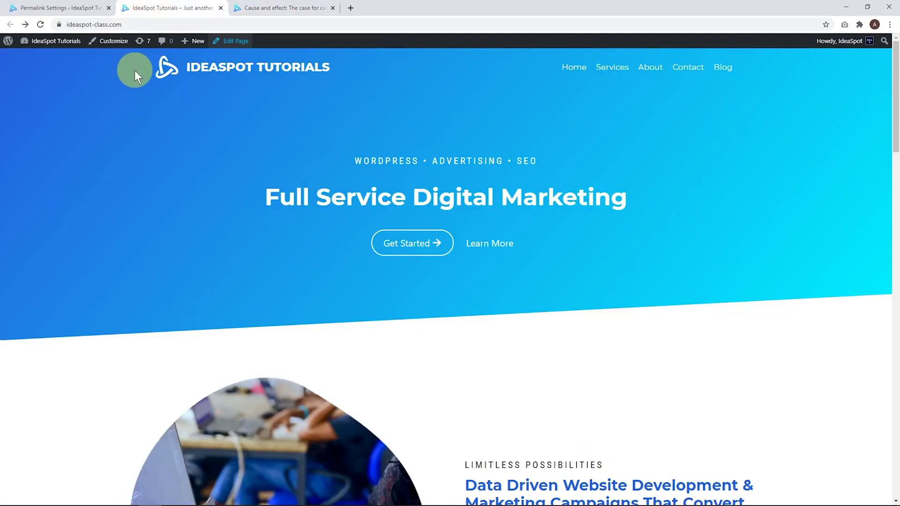
Step: Disable the transparent header in the Services page's settings, update the page and view it on the site
{"action": "left_click", "coordinate": [609, 75]}
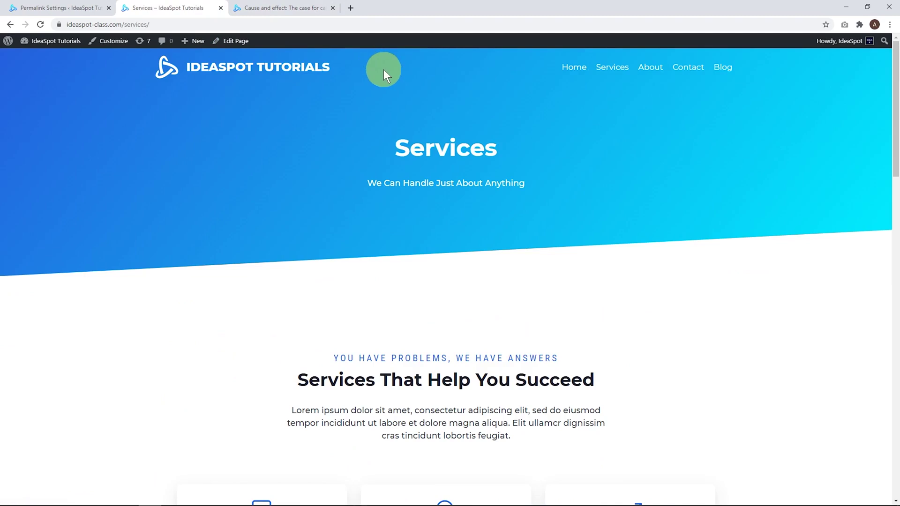
{"action": "left_click", "coordinate": [229, 47]}
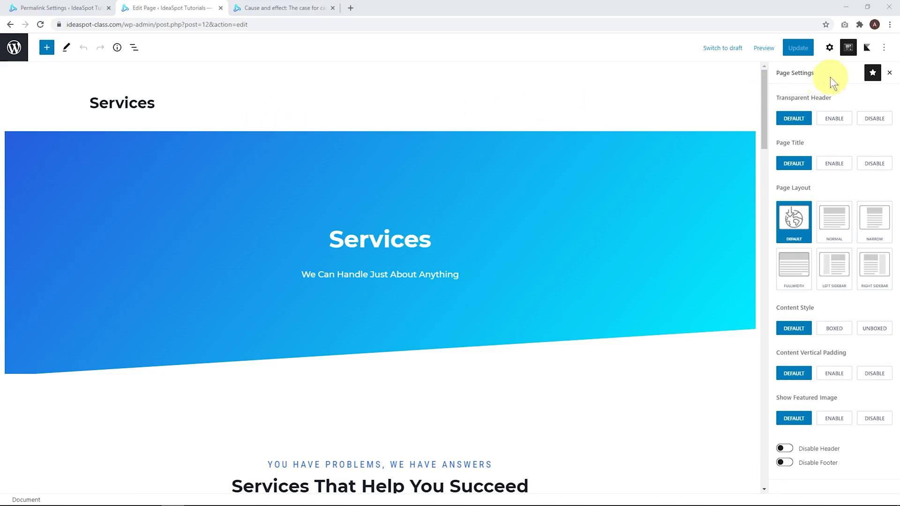
{"action": "left_click", "coordinate": [848, 49]}
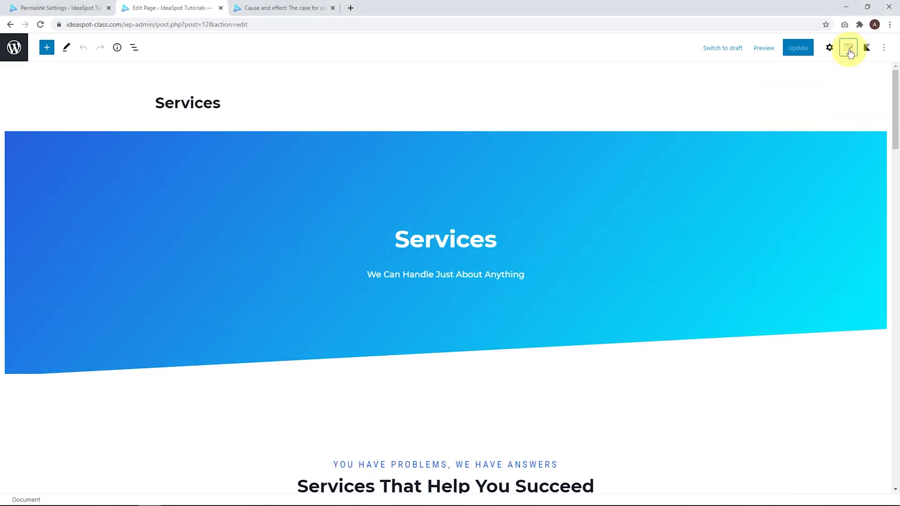
{"action": "left_click", "coordinate": [849, 49]}
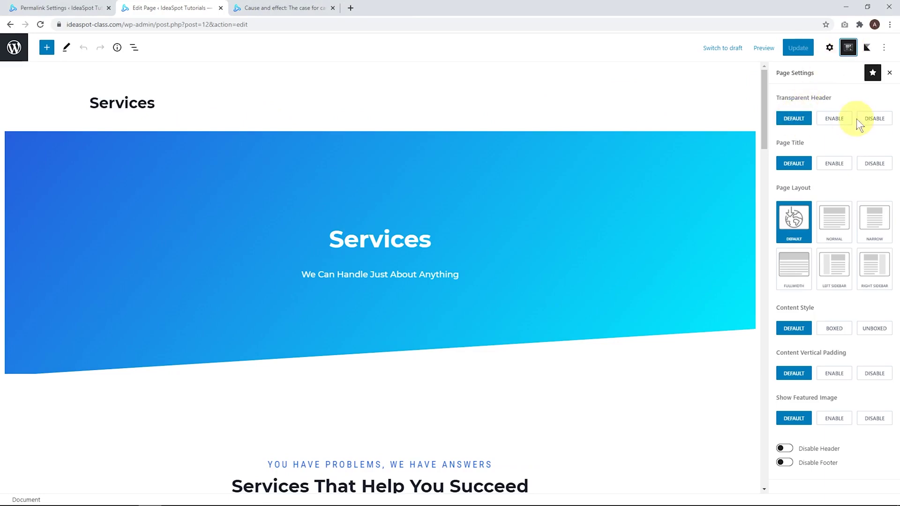
{"action": "left_click", "coordinate": [867, 123]}
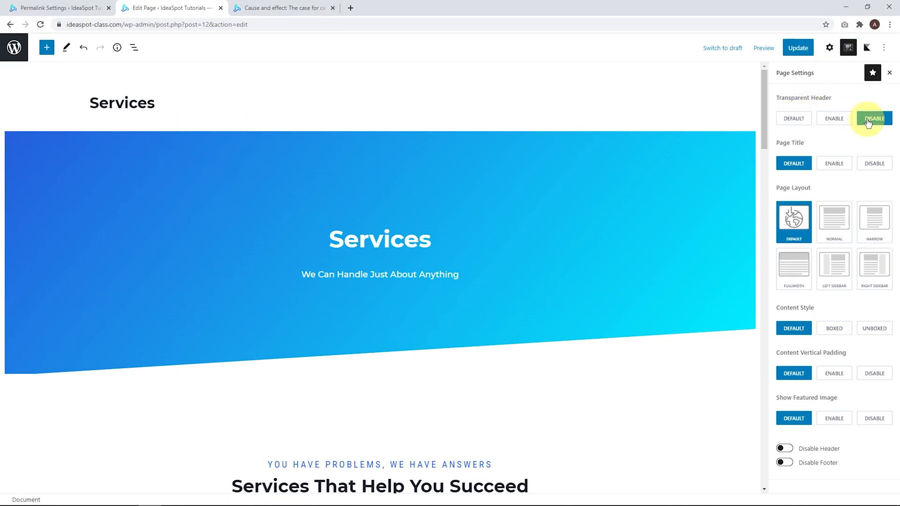
{"action": "left_click", "coordinate": [796, 48]}
{"action": "left_click", "coordinate": [87, 475]}
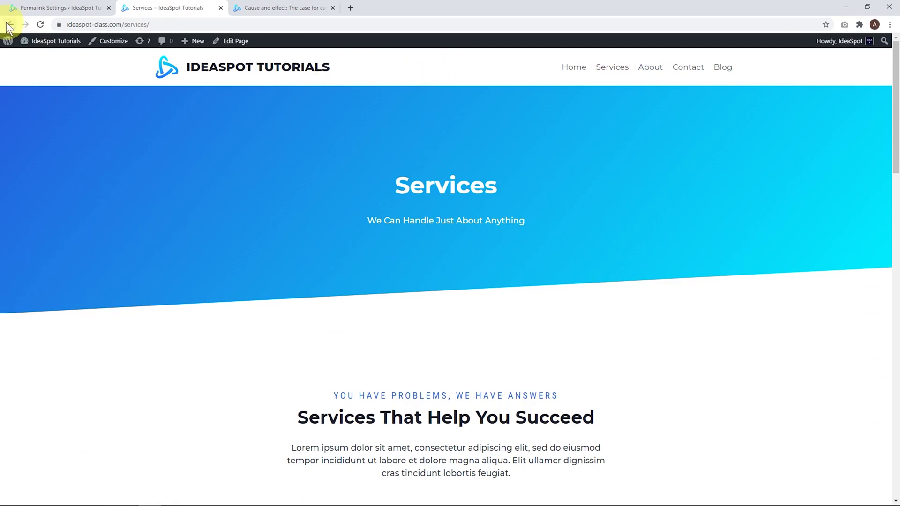
Step: Reset the Services page's transparent header setting to Default, update the page and view it again
{"action": "left_click", "coordinate": [234, 41]}
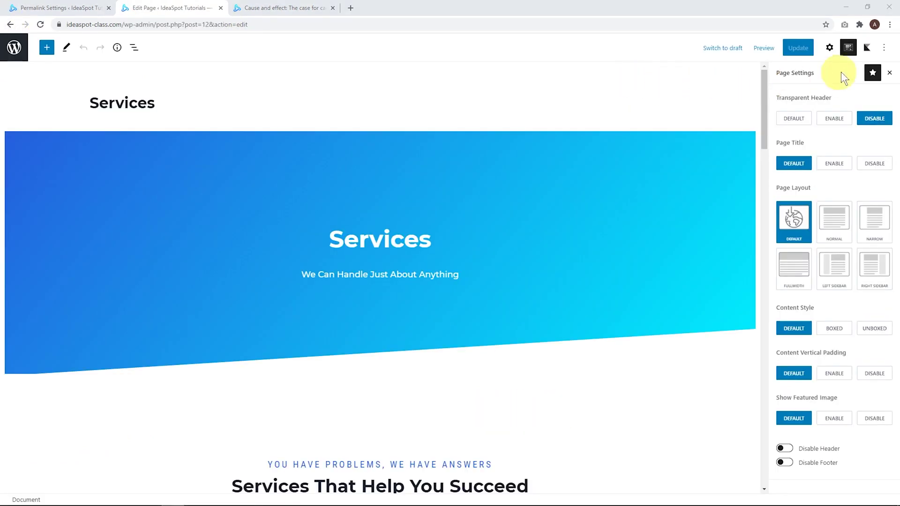
{"action": "left_click", "coordinate": [795, 117]}
{"action": "left_click", "coordinate": [797, 49]}
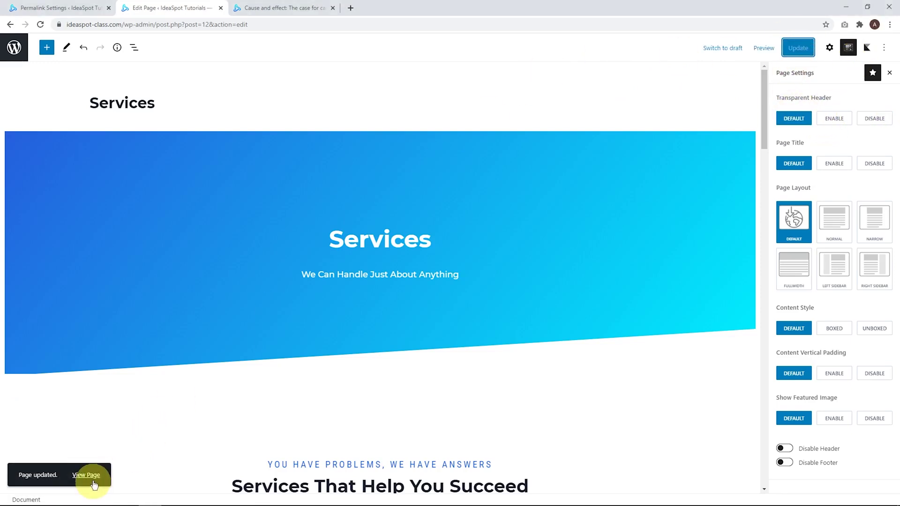
{"action": "left_click", "coordinate": [87, 487]}
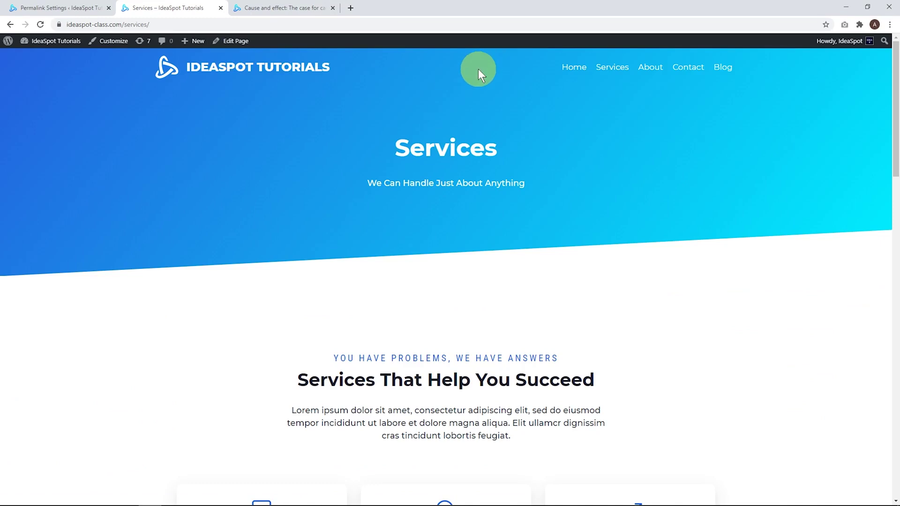
Step: Return to the home page and check its header against the one on the blog post
{"action": "left_click", "coordinate": [428, 117]}
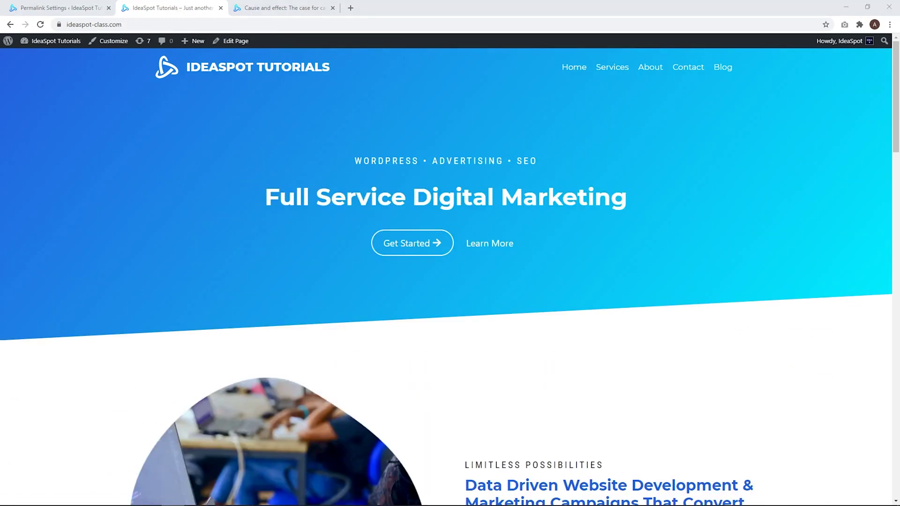
{"action": "left_click", "coordinate": [292, 123]}
{"action": "left_click", "coordinate": [278, 9]}
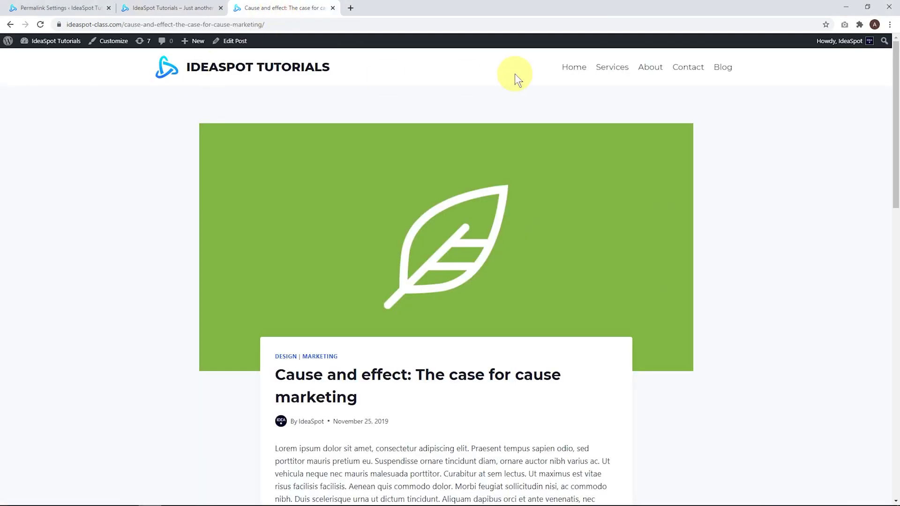
{"action": "left_click", "coordinate": [170, 8]}
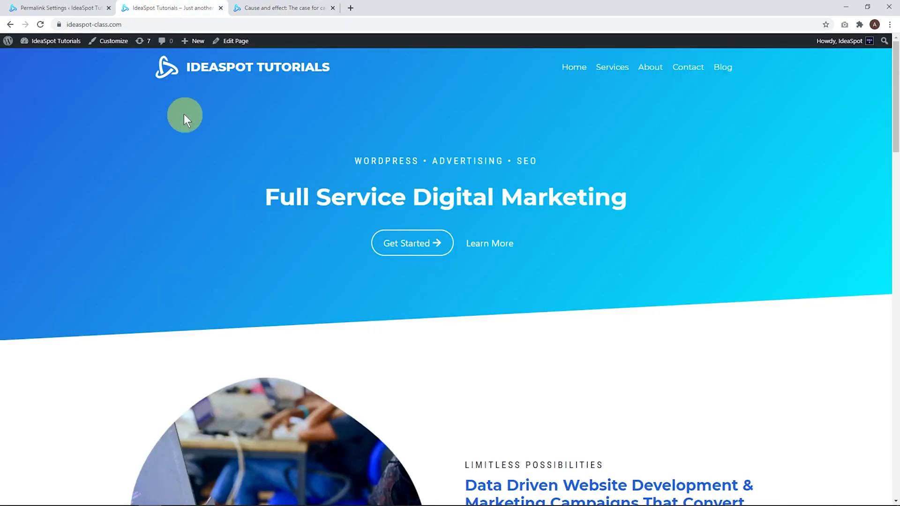
Step: Open the home page's logo settings in the Customizer and upload the new logo and site images to the media library
{"action": "left_click", "coordinate": [112, 46]}
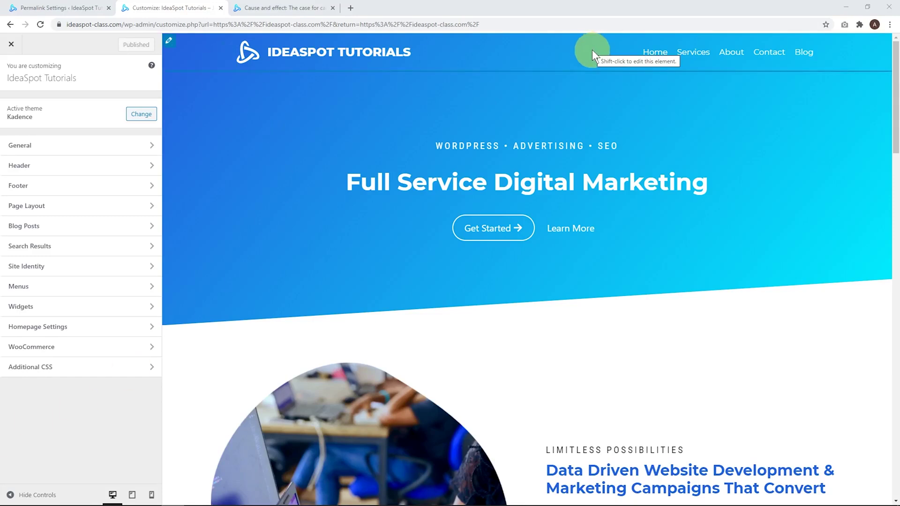
{"action": "left_click", "coordinate": [228, 48]}
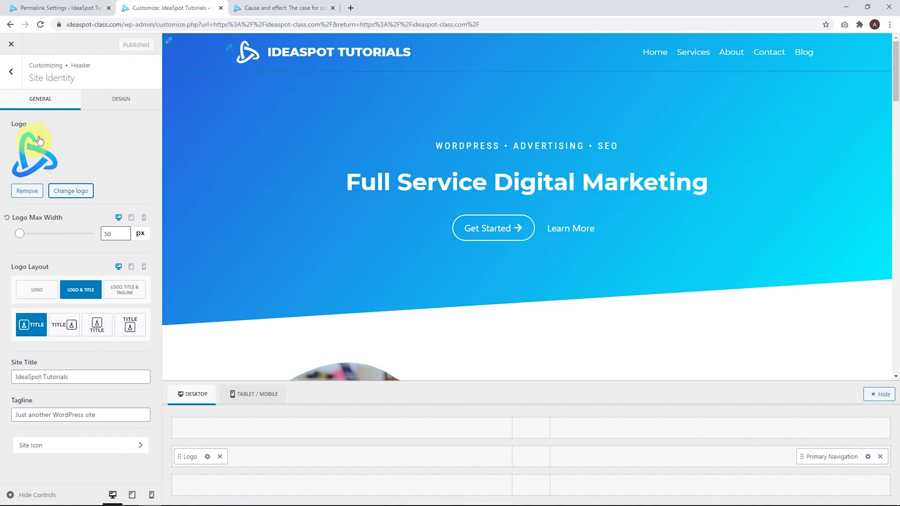
{"action": "left_click", "coordinate": [73, 193]}
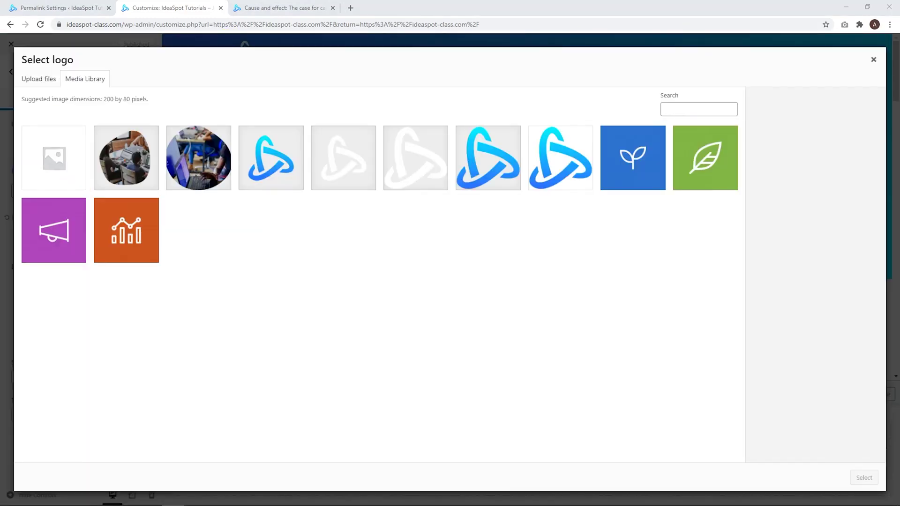
{"action": "left_click", "coordinate": [39, 80]}
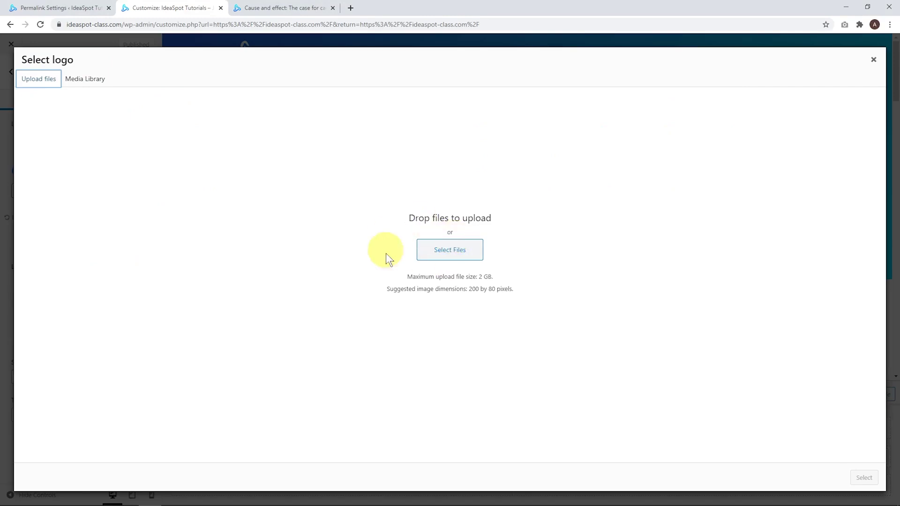
{"action": "left_click", "coordinate": [412, 256]}
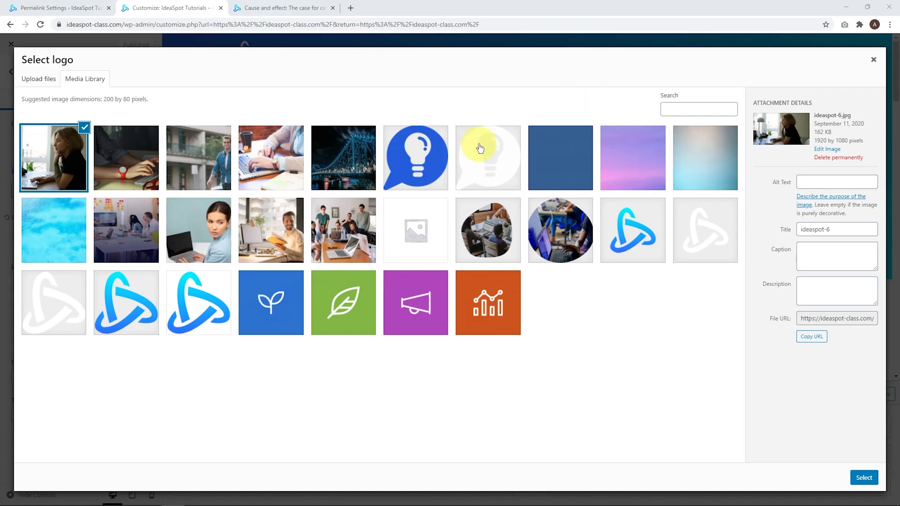
Step: Use the white light-bulb speech-bubble image as the site logo without cropping it
{"action": "left_click", "coordinate": [489, 168]}
{"action": "left_click", "coordinate": [864, 477]}
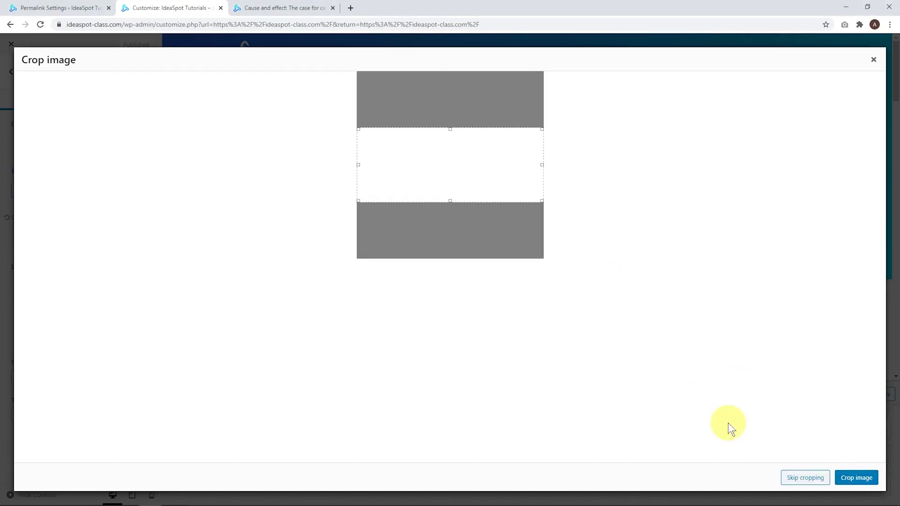
{"action": "left_click", "coordinate": [803, 477]}
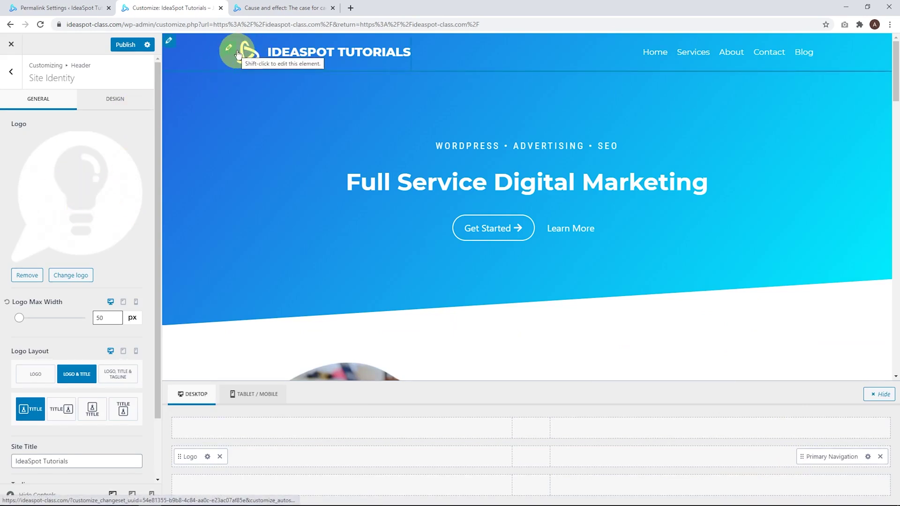
Step: Replace the transparent header's separate logo with the white light-bulb speech-bubble image
{"action": "left_click", "coordinate": [10, 77]}
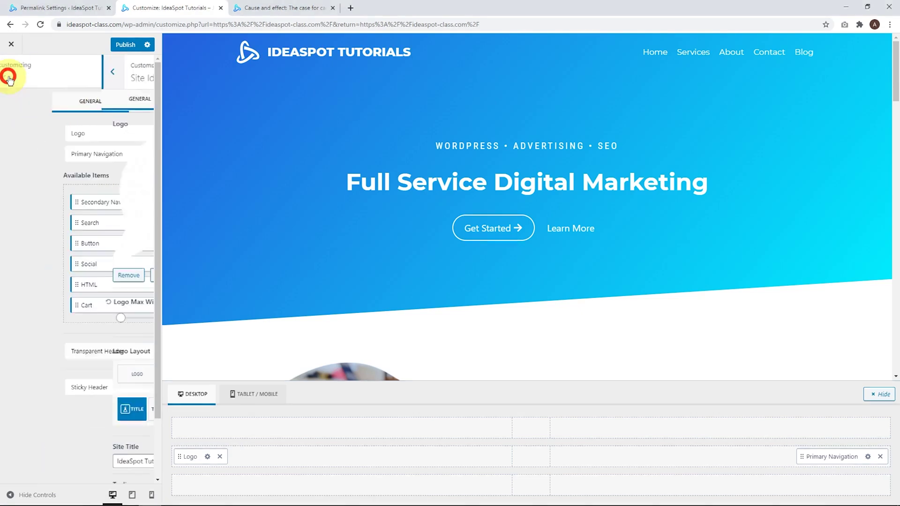
{"action": "left_click", "coordinate": [46, 353]}
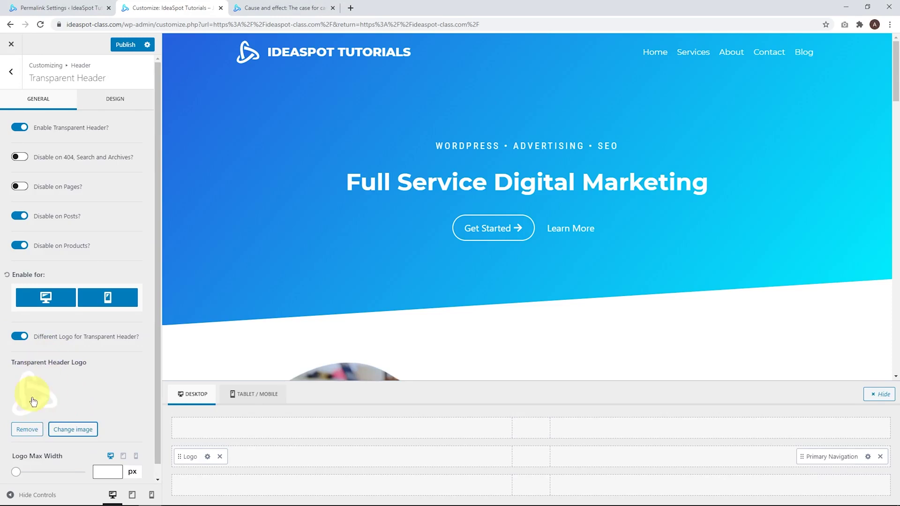
{"action": "left_click", "coordinate": [73, 430]}
{"action": "left_click", "coordinate": [476, 165]}
{"action": "left_click", "coordinate": [850, 478]}
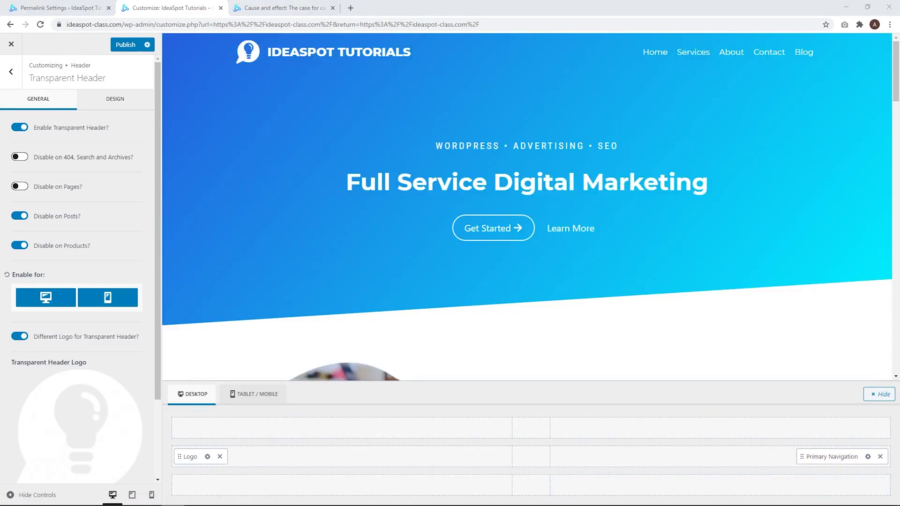
Step: Shorten the site title to "IdeaSpot" in the Site Identity settings
{"action": "left_click", "coordinate": [240, 50]}
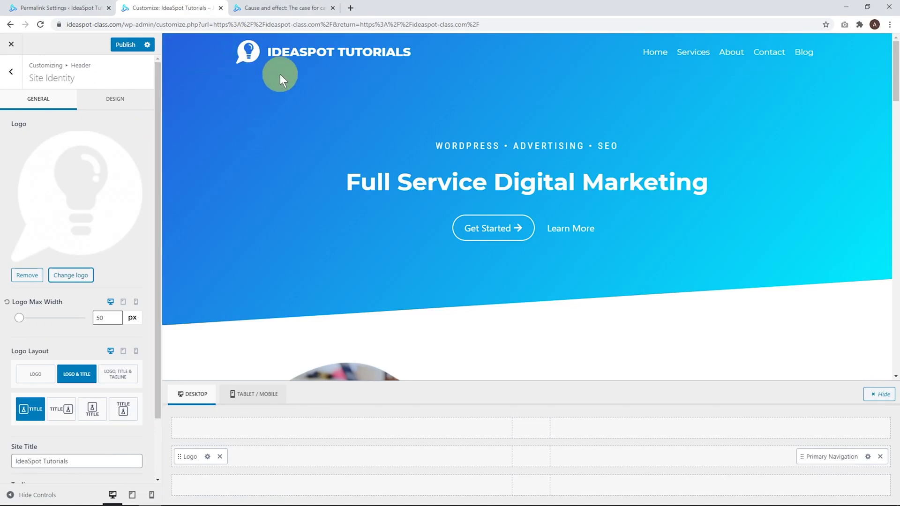
{"action": "scroll", "coordinate": [134, 207], "scroll_direction": "down", "scroll_amount": 1}
{"action": "scroll", "coordinate": [135, 206], "scroll_direction": "down", "scroll_amount": 1}
{"action": "double_click", "coordinate": [54, 391]}
{"action": "key", "text": "BackSpace"}
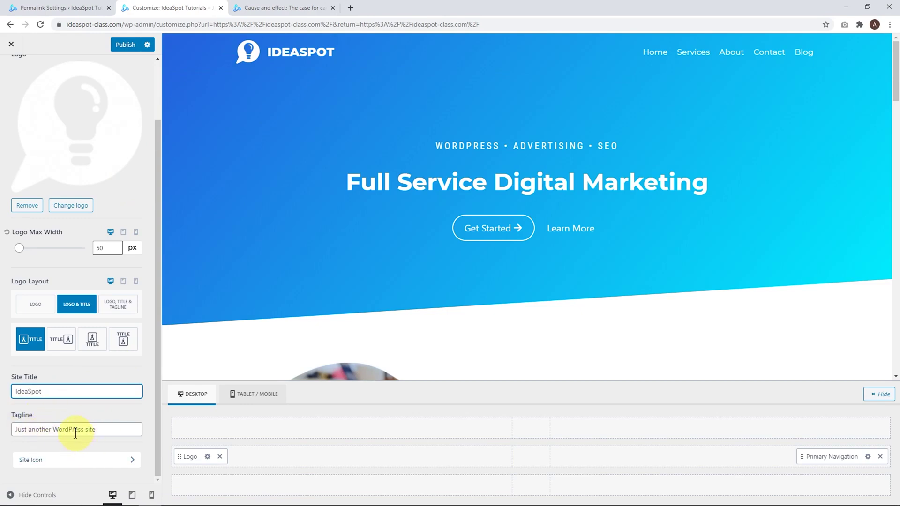
Step: Change the site tagline to "WordPress Tutorials"
{"action": "left_click", "coordinate": [52, 429]}
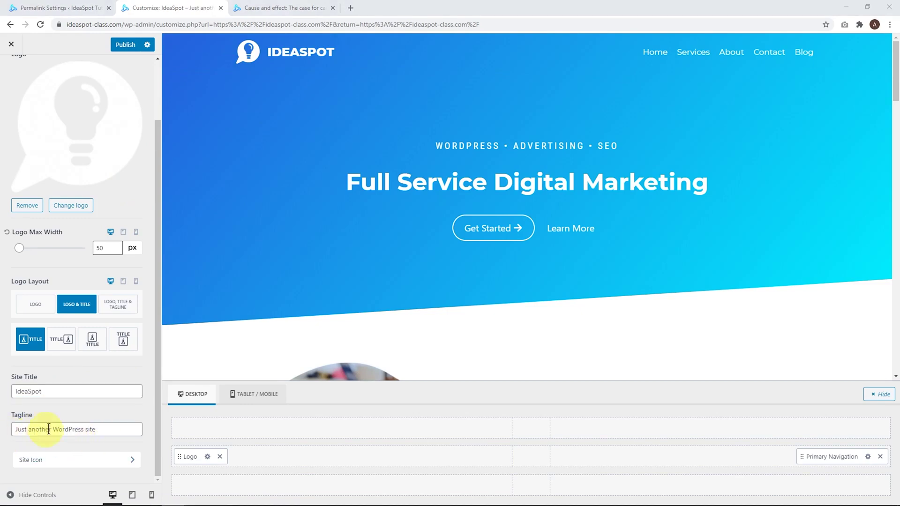
{"action": "key", "text": "ctrl+BackSpace"}
{"action": "key", "text": "ctrl+BackSpace"}
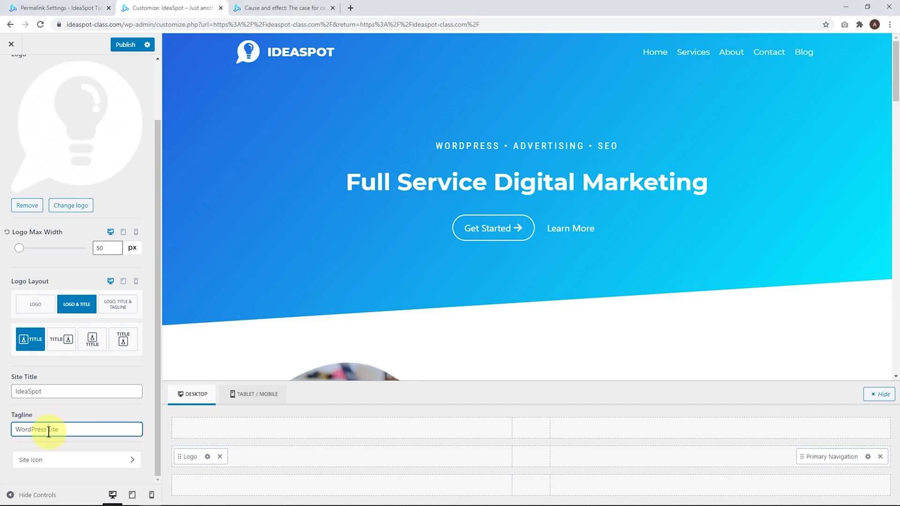
{"action": "double_click", "coordinate": [54, 429]}
{"action": "type", "text": "Tutorials"}
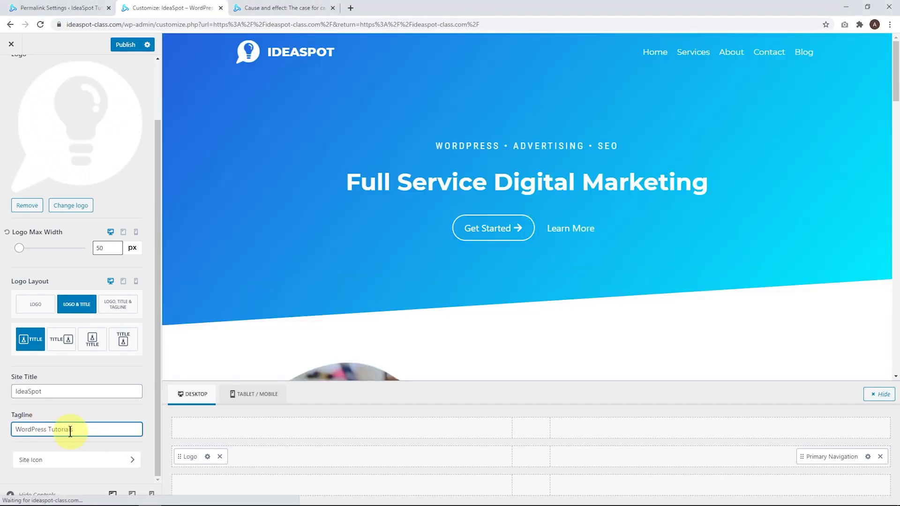
{"action": "left_click", "coordinate": [265, 229]}
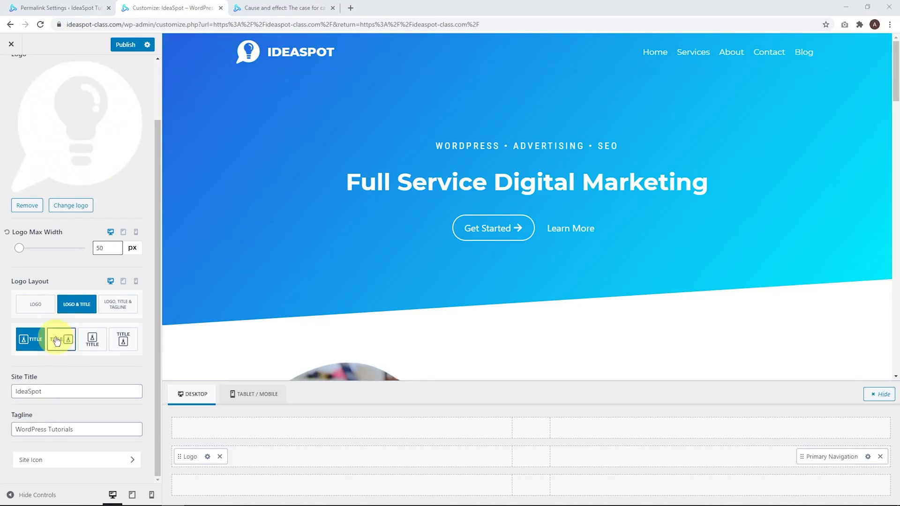
Step: Set the desktop logo layout to show only the logo, without the title
{"action": "left_click", "coordinate": [39, 308]}
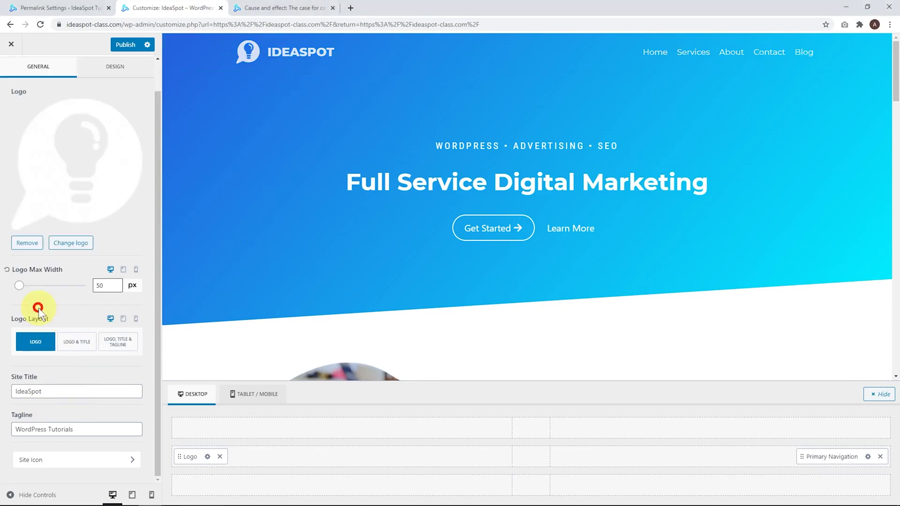
Step: Try the logo-and-title and logo-title-tagline layouts in different arrangements, and return the desktop logo layout to logo only
{"action": "left_click", "coordinate": [116, 341]}
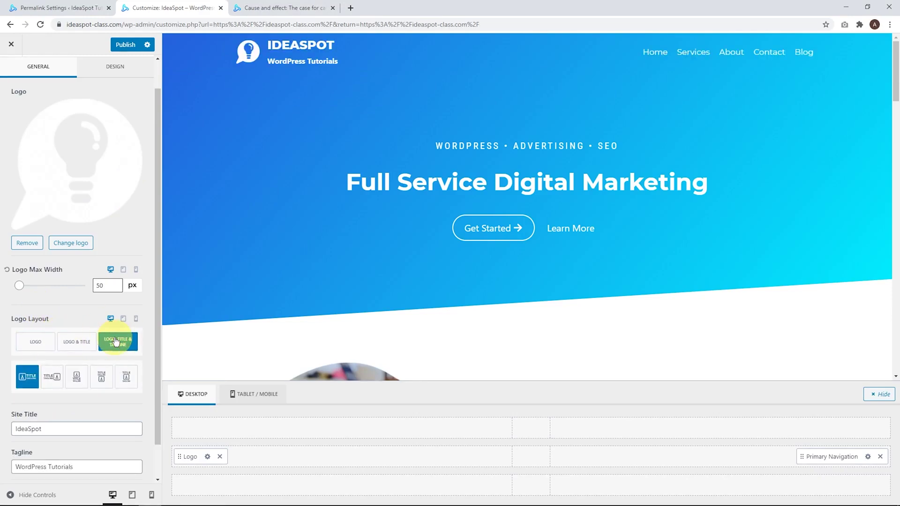
{"action": "left_click", "coordinate": [71, 345]}
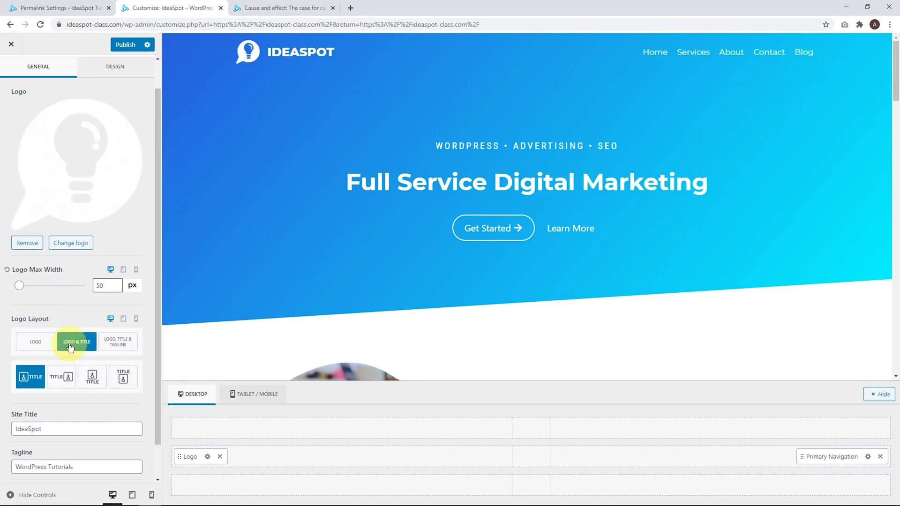
{"action": "left_click", "coordinate": [124, 376]}
{"action": "left_click", "coordinate": [120, 343]}
{"action": "left_click", "coordinate": [99, 376]}
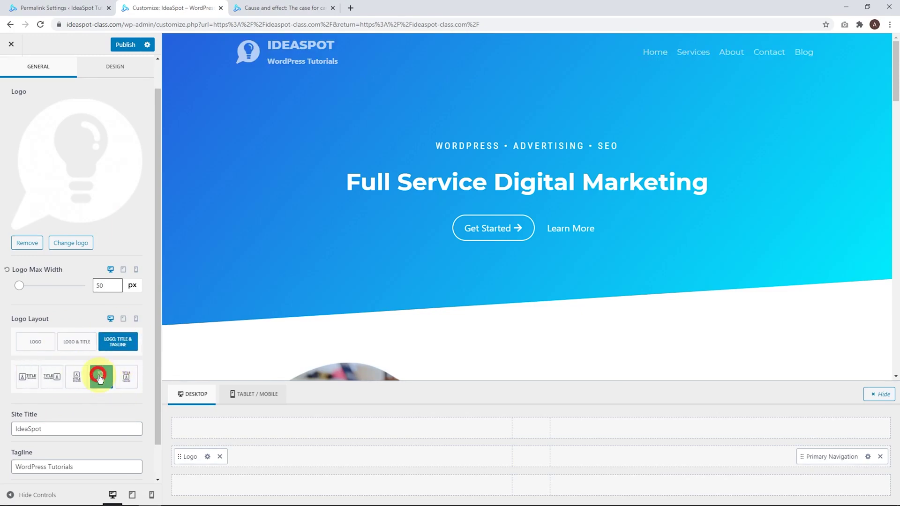
{"action": "left_click", "coordinate": [125, 378]}
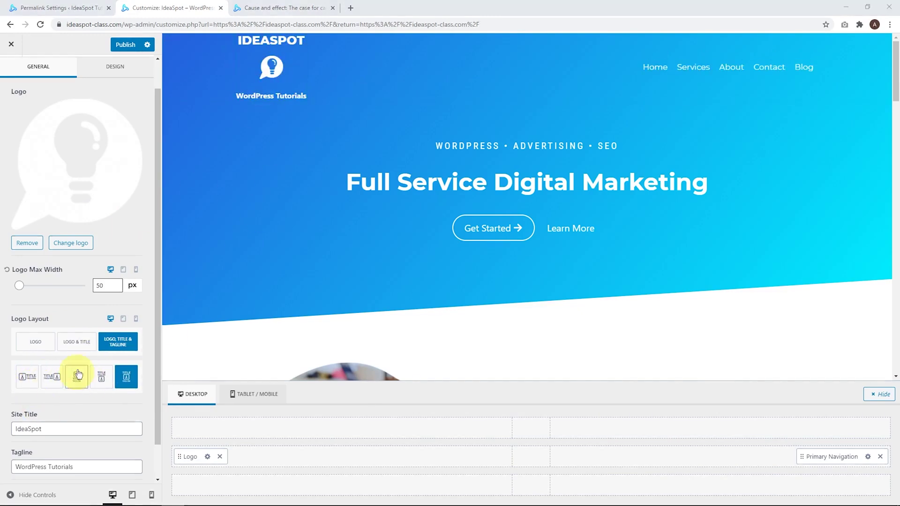
{"action": "left_click", "coordinate": [38, 343]}
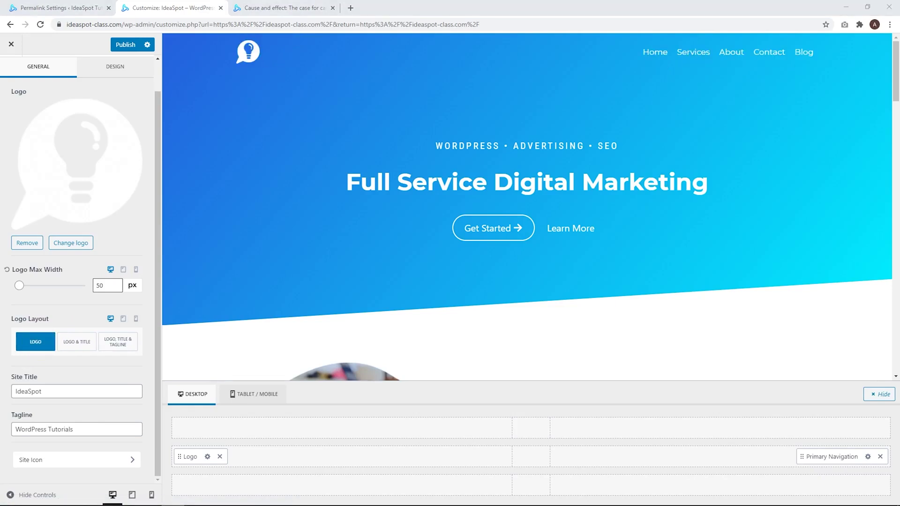
Step: Try a larger desktop logo max width, restore it to 50 px, and publish the changes
{"action": "left_click", "coordinate": [107, 283]}
{"action": "left_click", "coordinate": [115, 284]}
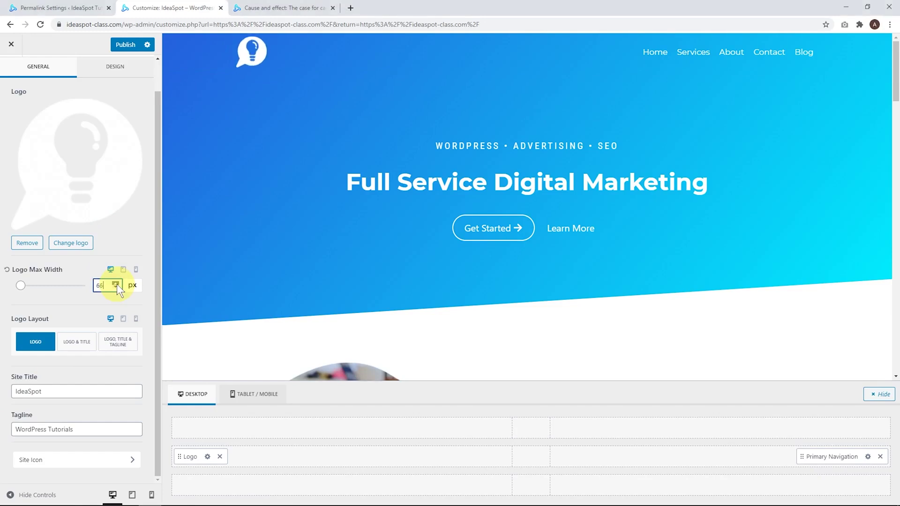
{"action": "left_click", "coordinate": [116, 287]}
{"action": "left_click", "coordinate": [117, 288]}
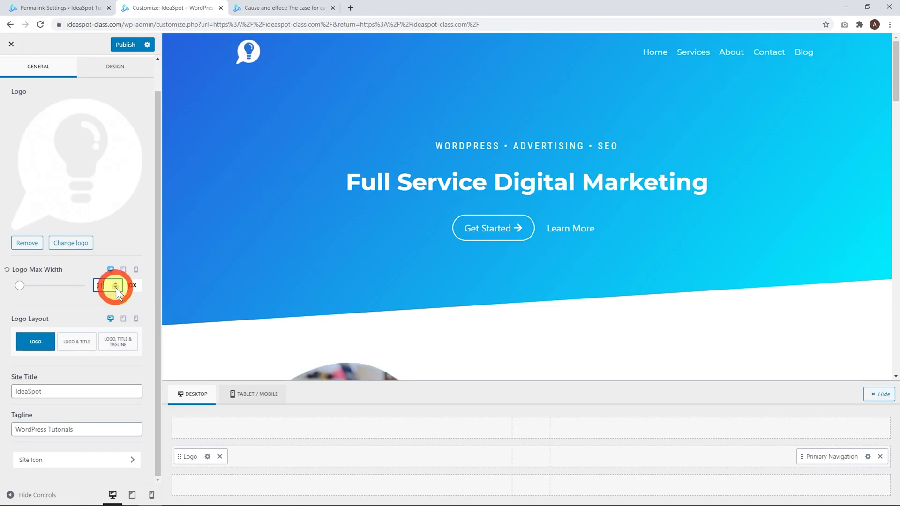
{"action": "left_click", "coordinate": [124, 47]}
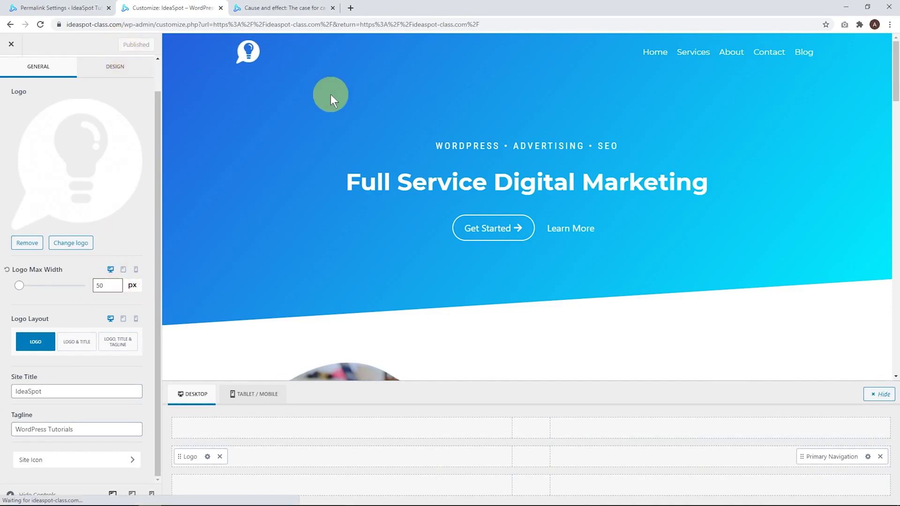
{"action": "left_click", "coordinate": [369, 76]}
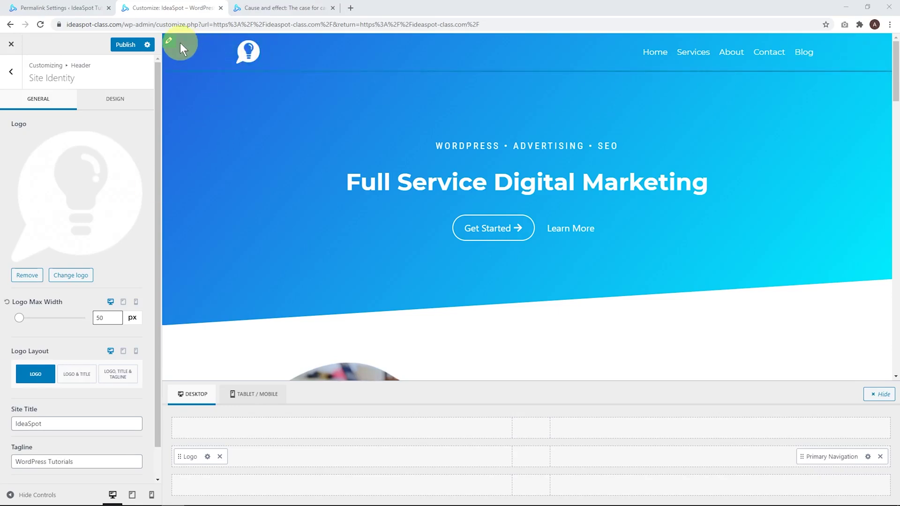
Step: Compare the header main row's layout options and set its desktop layout to Fullwidth
{"action": "left_click", "coordinate": [170, 42]}
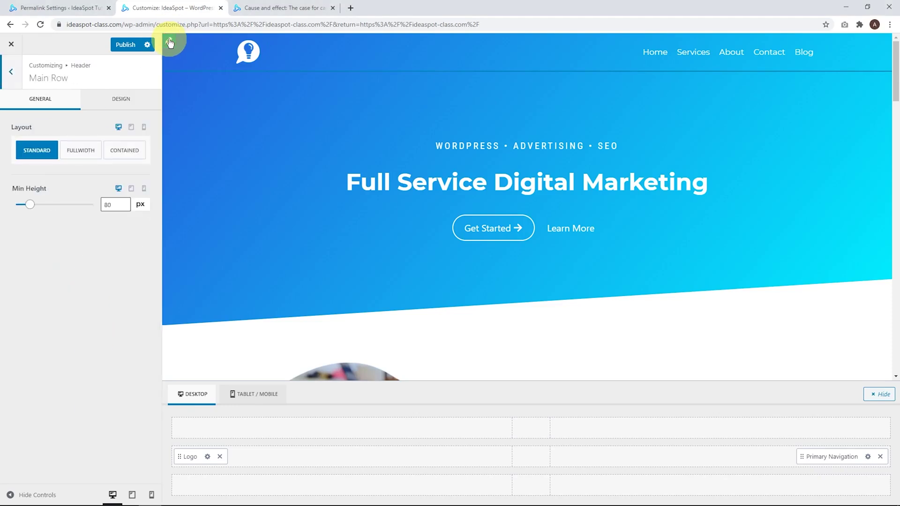
{"action": "left_click", "coordinate": [80, 150]}
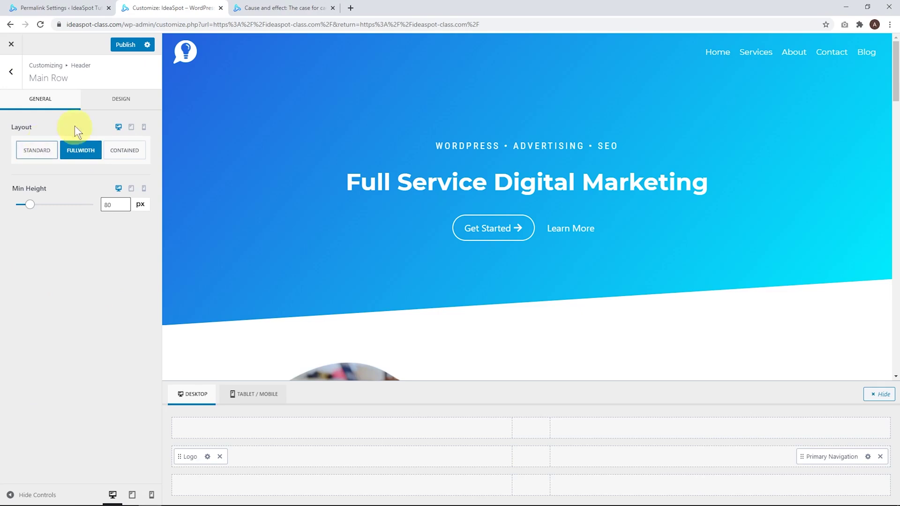
{"action": "left_click", "coordinate": [125, 152]}
{"action": "left_click", "coordinate": [37, 150]}
{"action": "left_click", "coordinate": [83, 152]}
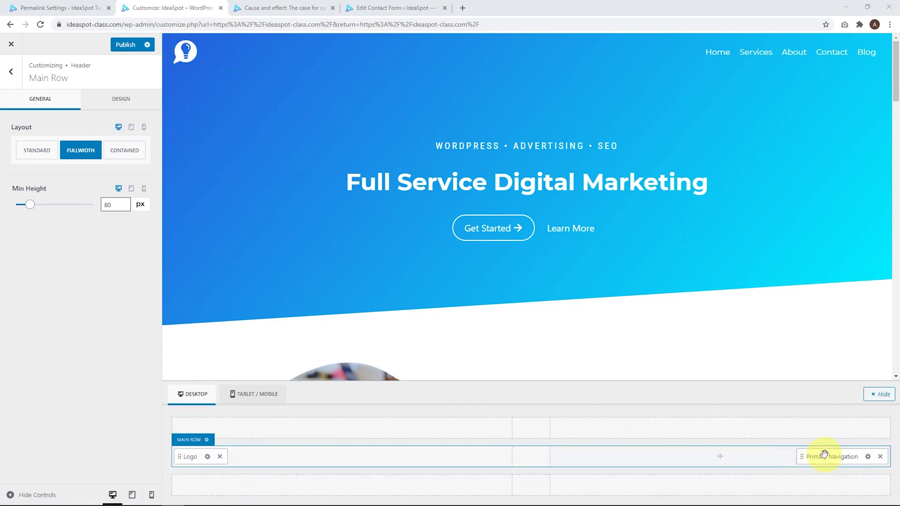
Step: Open the list of elements that can be added to the center of the header's top row
{"action": "left_click", "coordinate": [531, 429]}
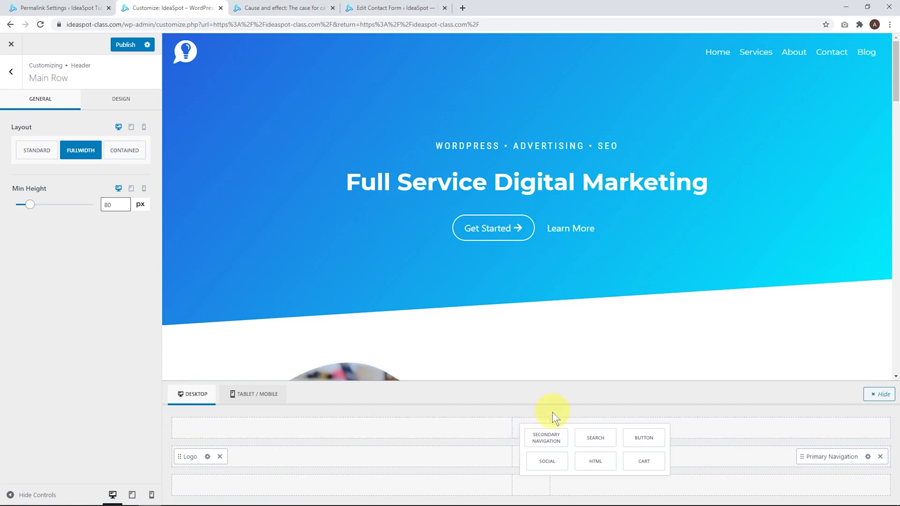
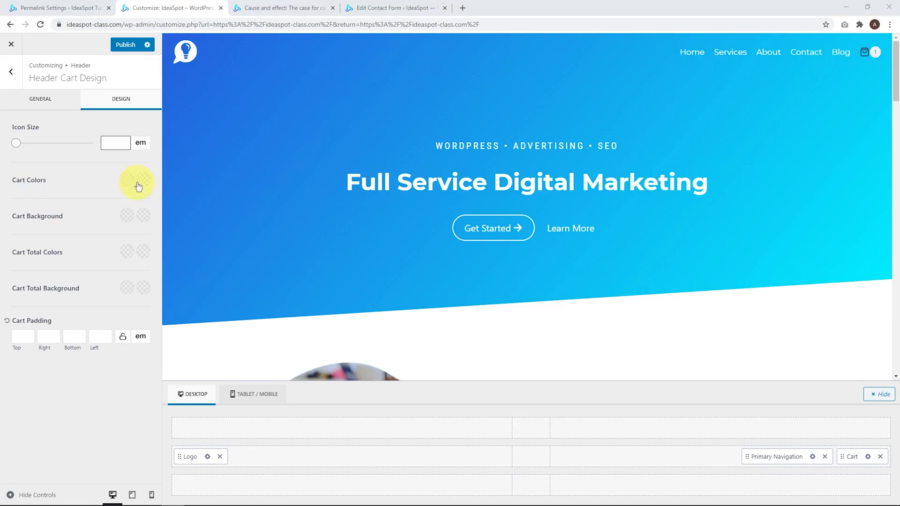
Step: Compare the light palette colors for the header cart and set its initial color to light grey EDF2F7
{"action": "left_click", "coordinate": [130, 182]}
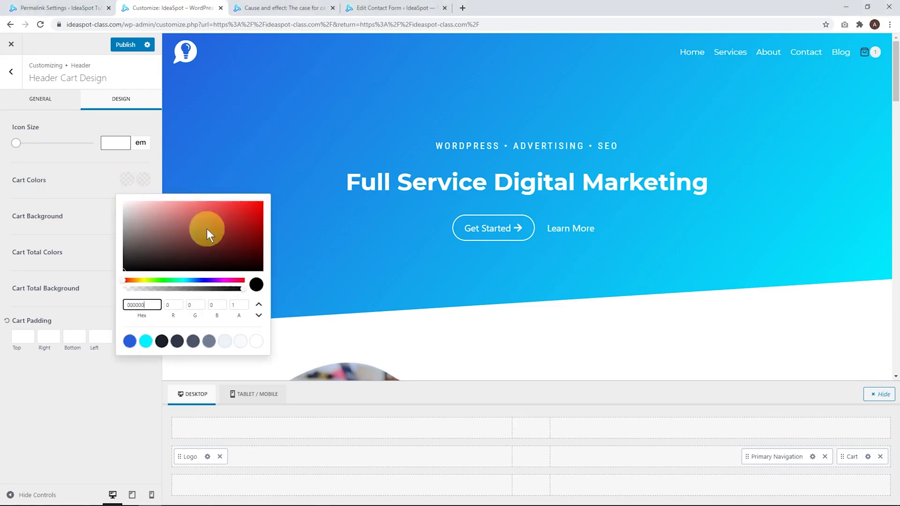
{"action": "left_click", "coordinate": [257, 341]}
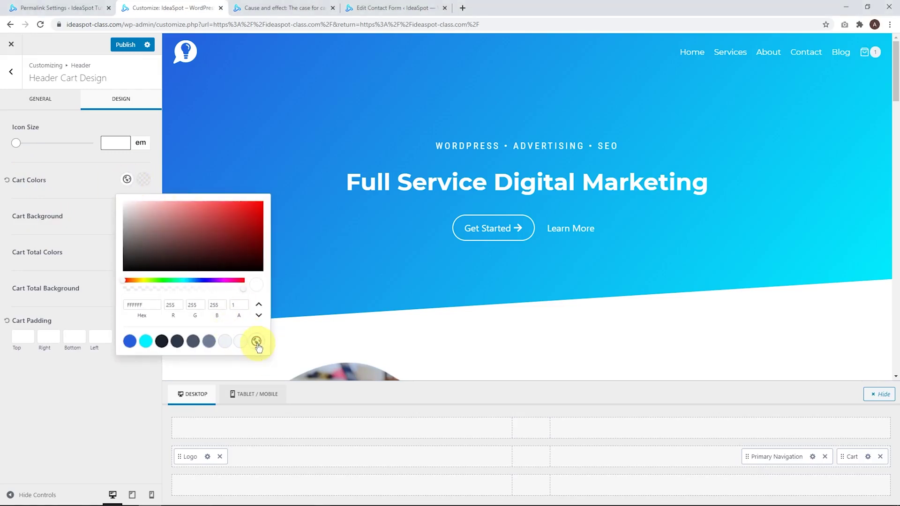
{"action": "left_click", "coordinate": [241, 342]}
{"action": "left_click", "coordinate": [229, 343]}
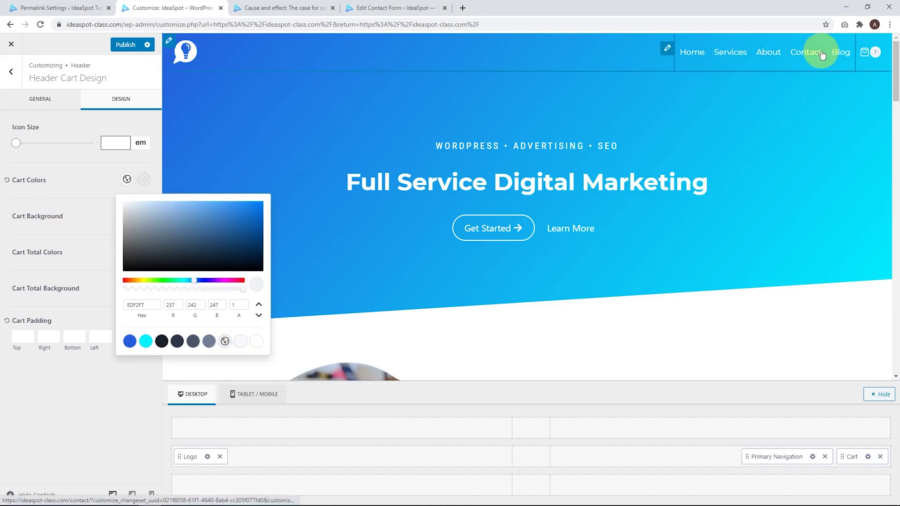
{"action": "left_click", "coordinate": [92, 186]}
Step: Set the header cart's hover color to the grey palette color 718096
{"action": "left_click", "coordinate": [144, 179]}
{"action": "left_click", "coordinate": [109, 341]}
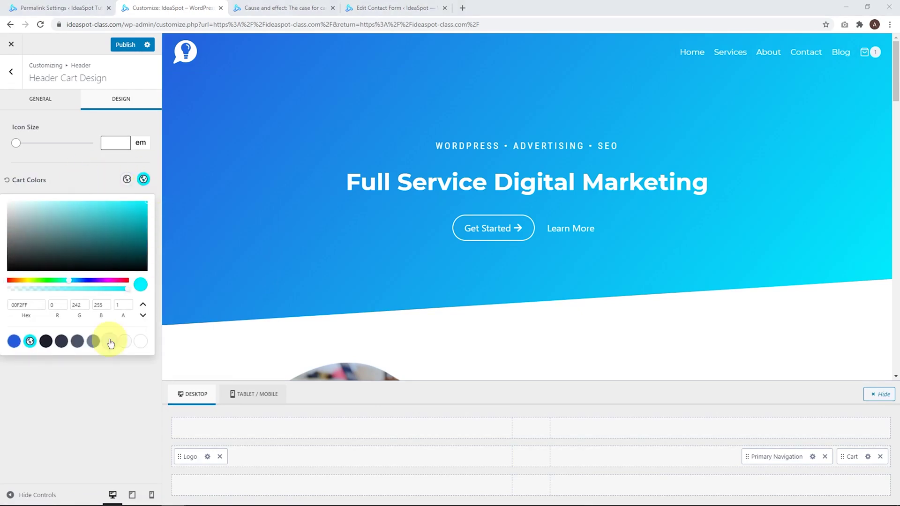
{"action": "left_click", "coordinate": [93, 341]}
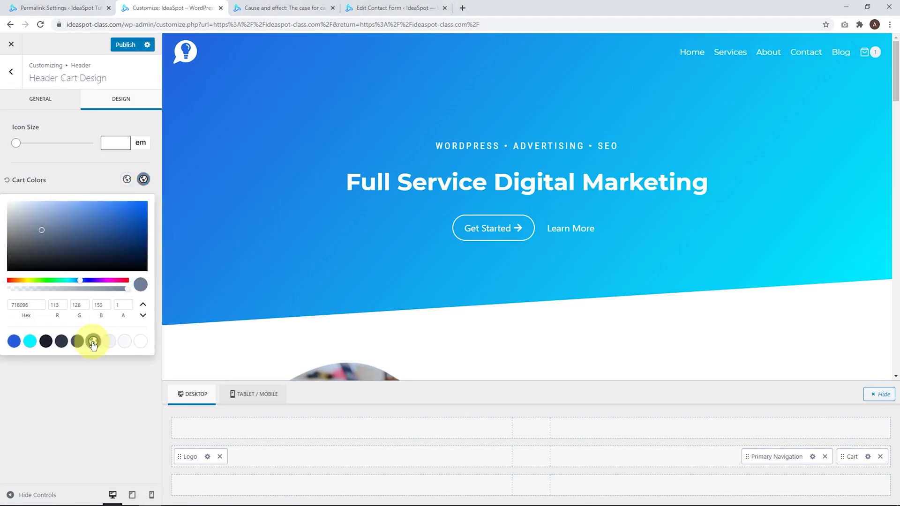
{"action": "left_click", "coordinate": [73, 182]}
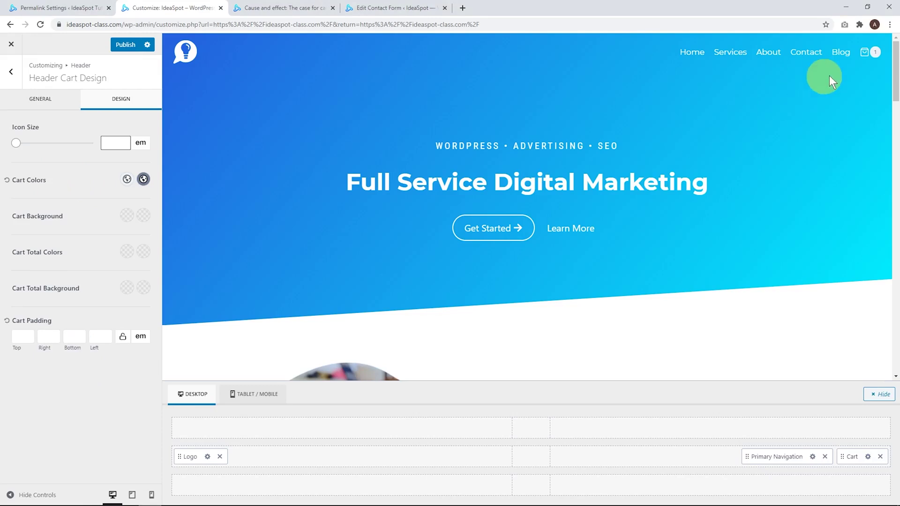
{"action": "left_click", "coordinate": [143, 179]}
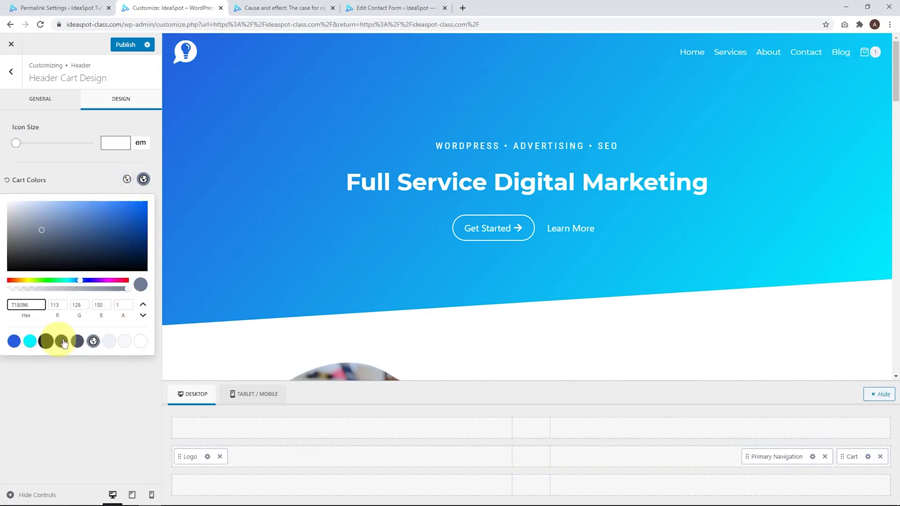
{"action": "left_click", "coordinate": [61, 165]}
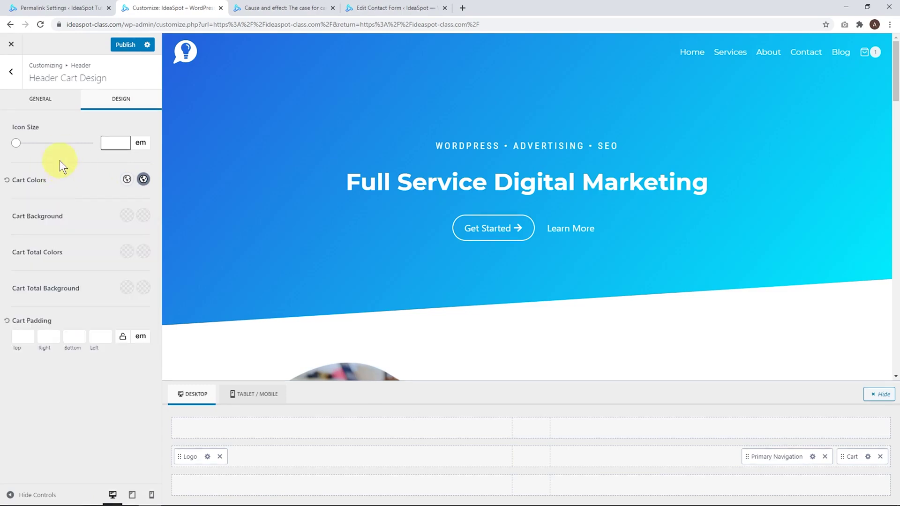
Step: Open the theme's general color settings, preview global Palette 2 and Palette 3, and return to Palette 1
{"action": "left_click", "coordinate": [13, 83]}
{"action": "left_click", "coordinate": [15, 89]}
{"action": "left_click", "coordinate": [15, 77]}
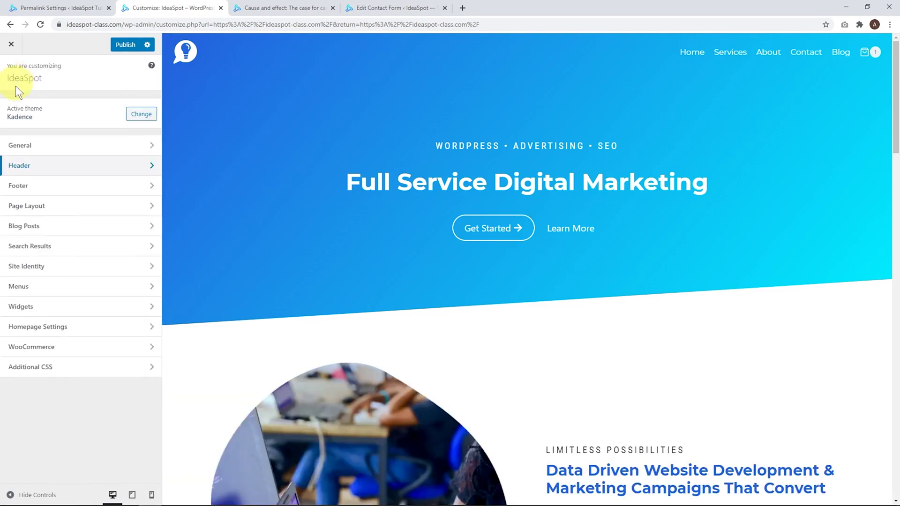
{"action": "left_click", "coordinate": [16, 145]}
{"action": "left_click", "coordinate": [29, 150]}
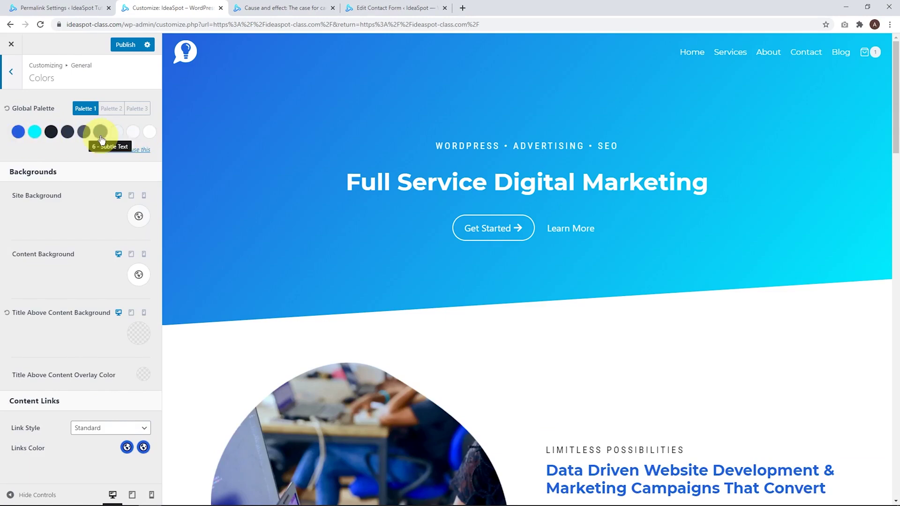
{"action": "left_click", "coordinate": [111, 109]}
{"action": "left_click", "coordinate": [135, 108]}
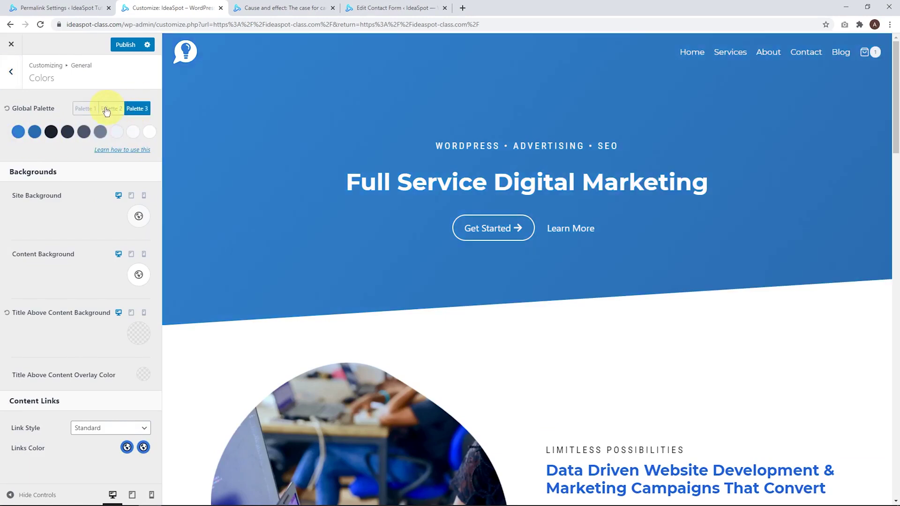
{"action": "left_click", "coordinate": [84, 109]}
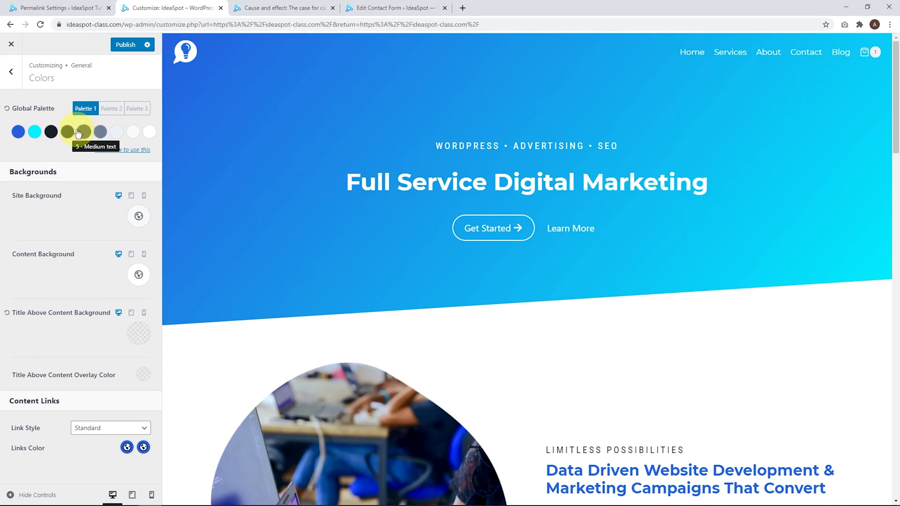
Step: Turn off the header cart's item total indicator and change its icon from the bag to the shopping cart
{"action": "left_click", "coordinate": [853, 55]}
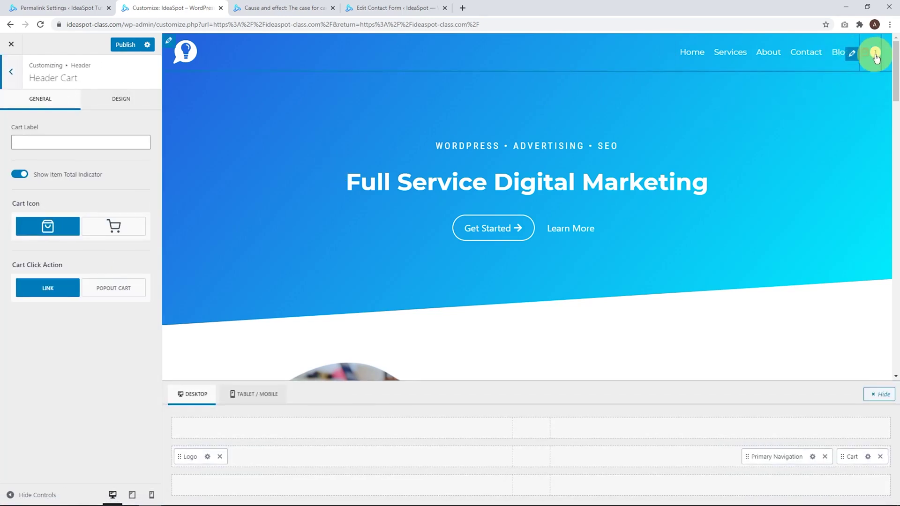
{"action": "left_click", "coordinate": [32, 171]}
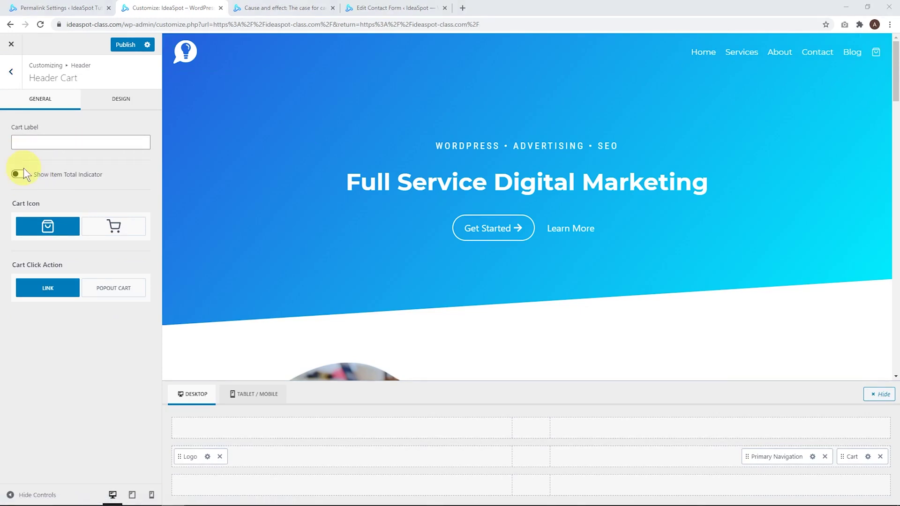
{"action": "left_click", "coordinate": [118, 218]}
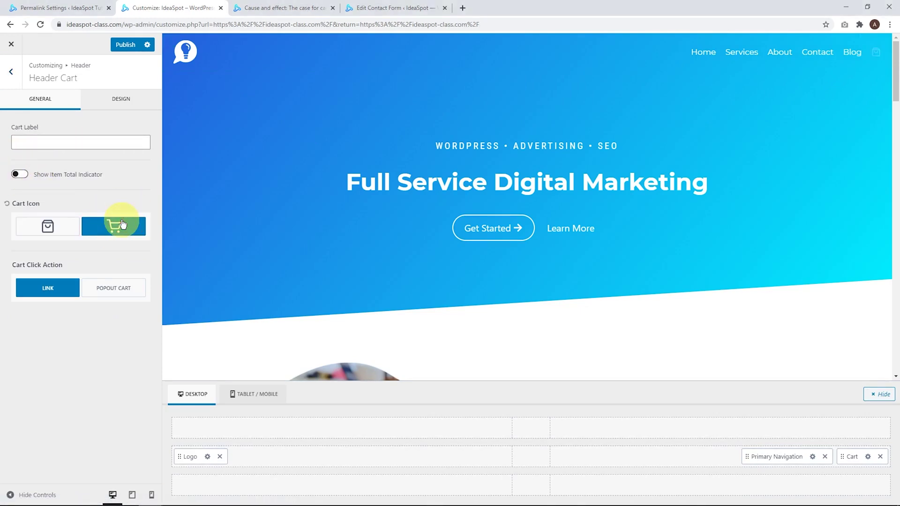
{"action": "left_click", "coordinate": [60, 229]}
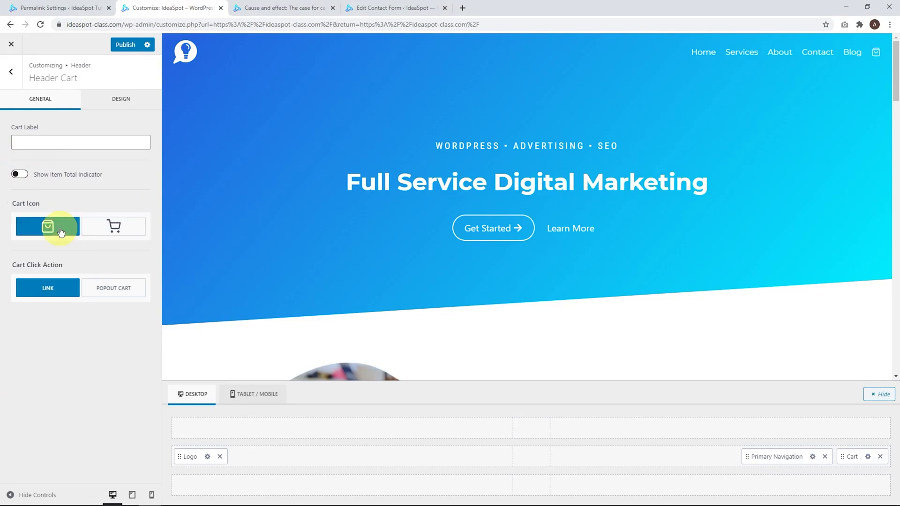
{"action": "left_click", "coordinate": [114, 226]}
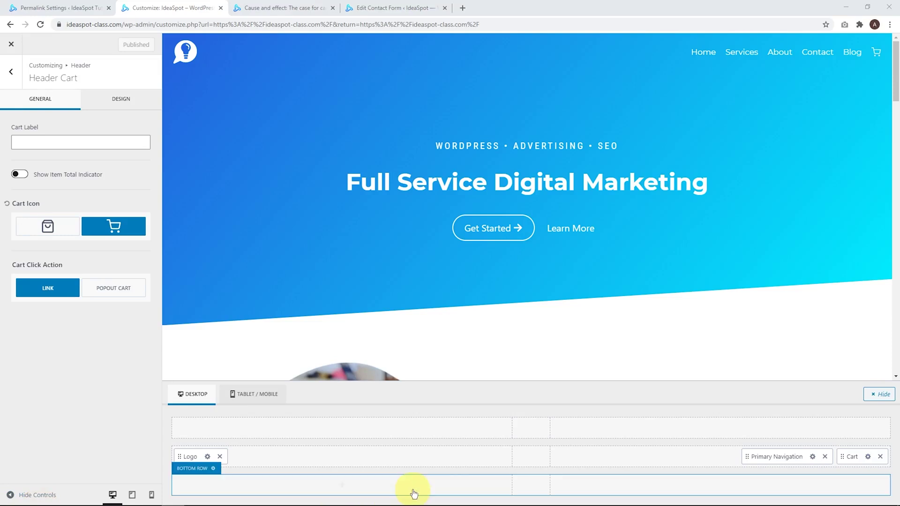
Step: Add the Social element to the center of the header's top row and open its social network links settings
{"action": "left_click", "coordinate": [531, 426]}
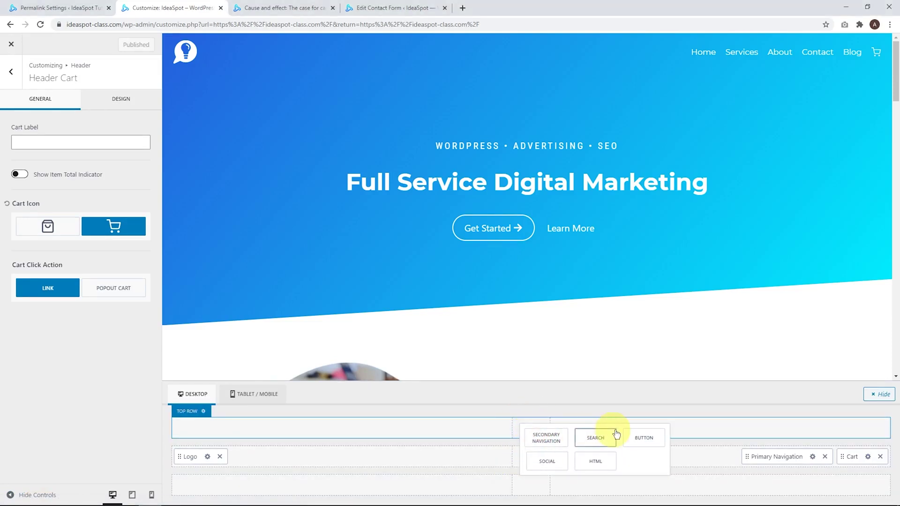
{"action": "left_click", "coordinate": [560, 461]}
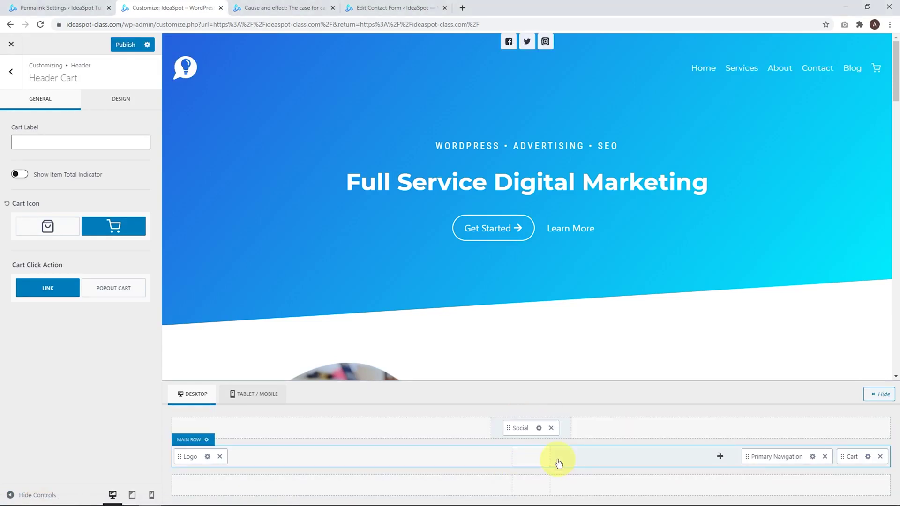
{"action": "left_click", "coordinate": [539, 429]}
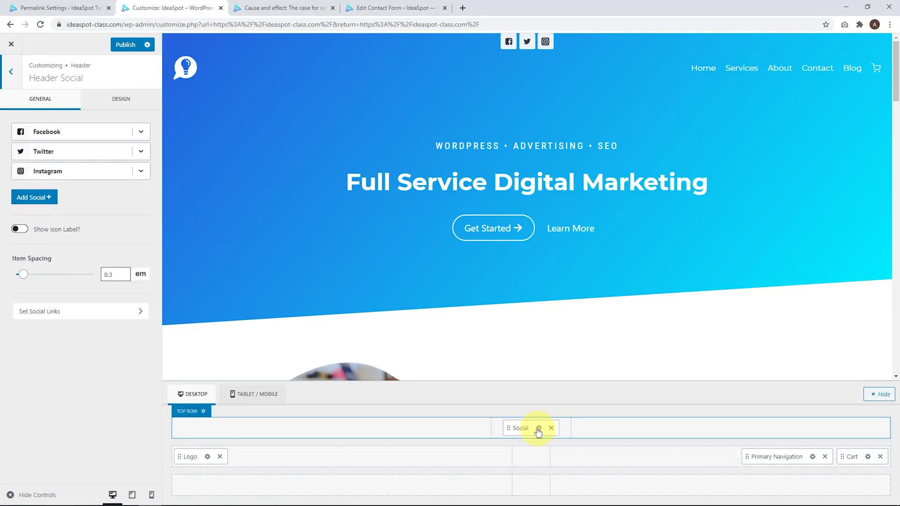
{"action": "left_click", "coordinate": [54, 312]}
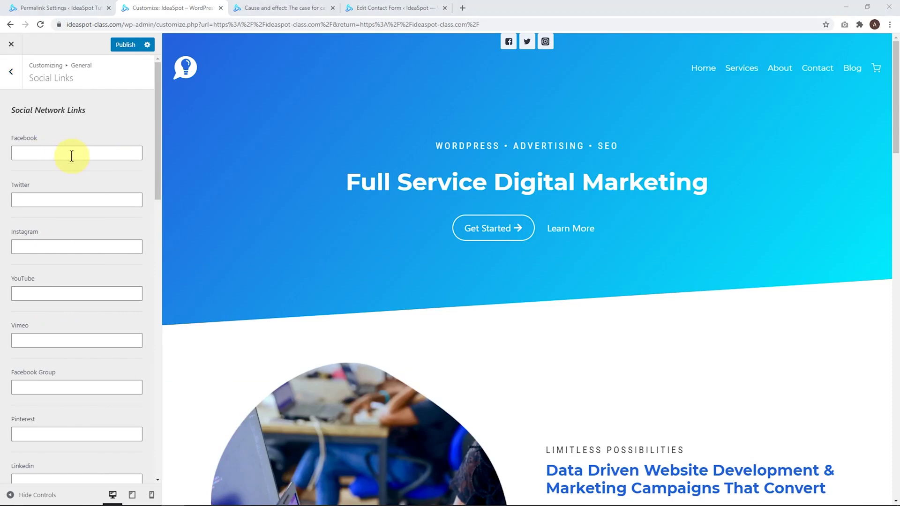
{"action": "left_click", "coordinate": [26, 149]}
{"action": "type", "text": "https://www.facebook.com/ideaspot.au"}
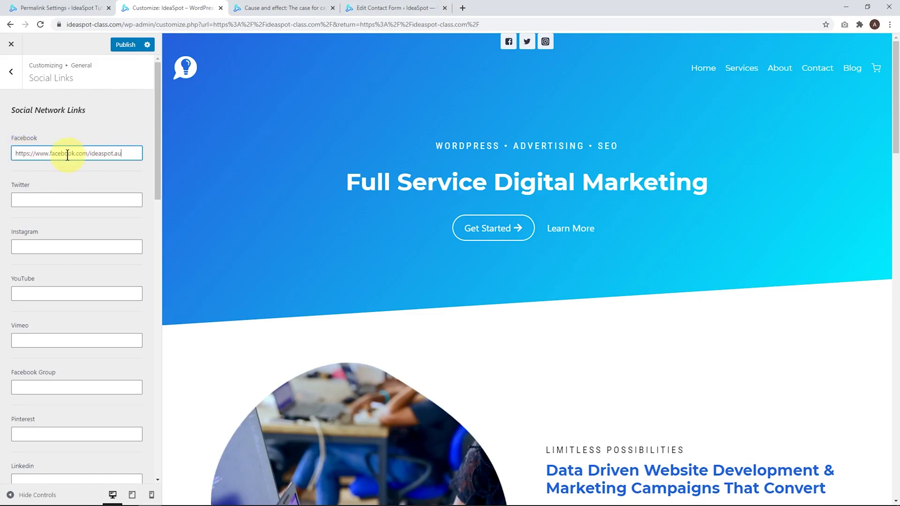
{"action": "left_click", "coordinate": [120, 47]}
{"action": "left_click_drag", "start_coordinate": [153, 167], "coordinate": [158, 453]}
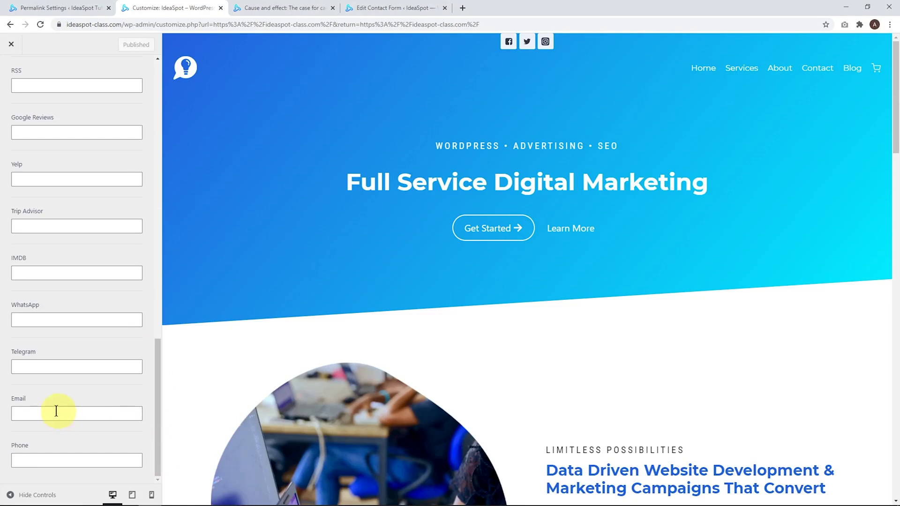
{"action": "left_click_drag", "start_coordinate": [158, 425], "coordinate": [170, 118]}
{"action": "left_click", "coordinate": [11, 71]}
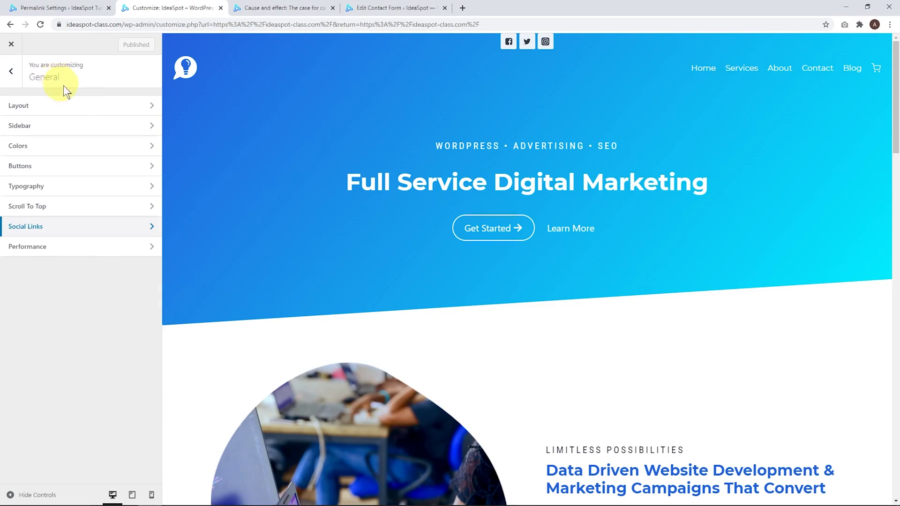
Step: Open the header's top row settings and rearrange the main row with the Social element at its left and the Logo in its center
{"action": "left_click", "coordinate": [174, 44]}
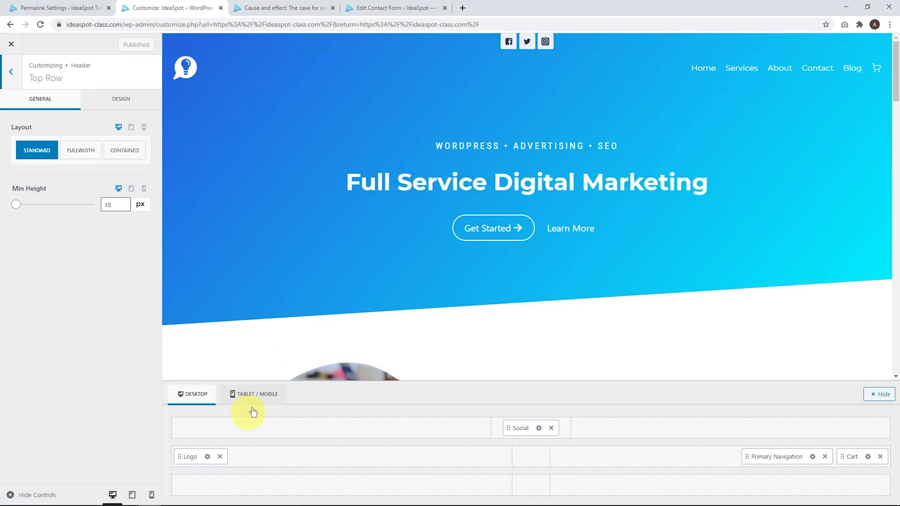
{"action": "mouse_move", "coordinate": [187, 452]}
{"action": "left_mouse_down"}
{"action": "mouse_move", "coordinate": [524, 454]}
{"action": "mouse_move", "coordinate": [417, 436]}
{"action": "mouse_move", "coordinate": [195, 462]}
{"action": "left_mouse_up"}
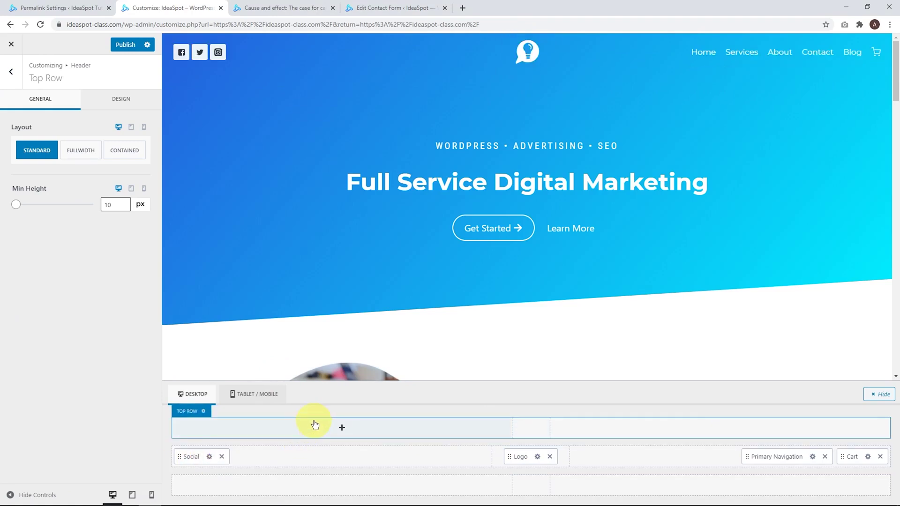
Step: Open the header Social element's design settings, try the Outline style and return to Filled
{"action": "left_click", "coordinate": [209, 456]}
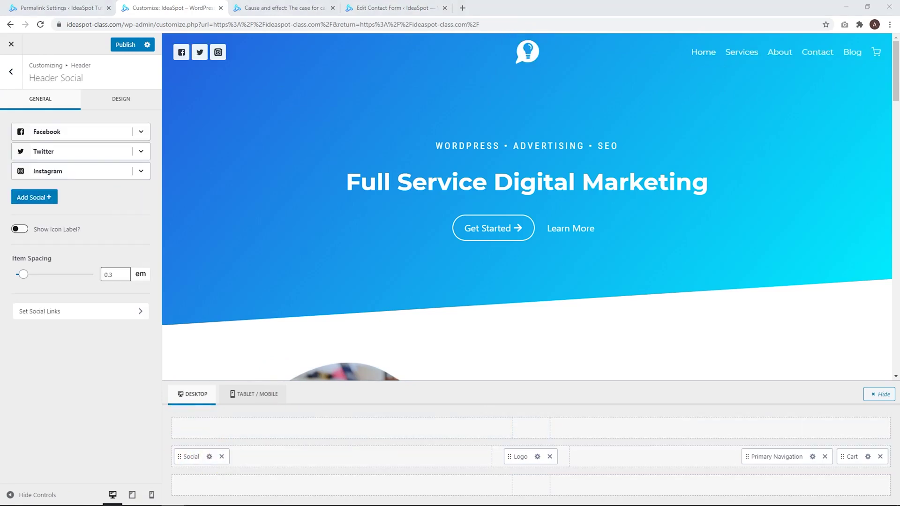
{"action": "left_click", "coordinate": [120, 99]}
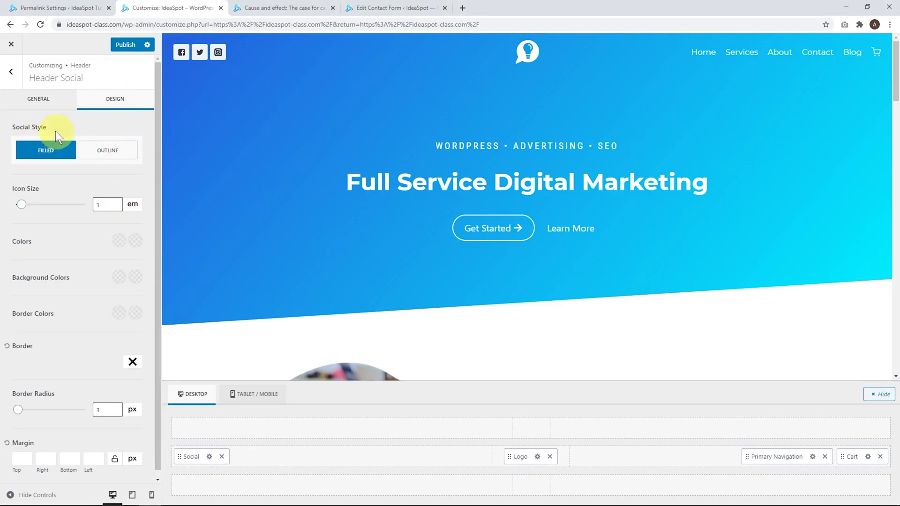
{"action": "left_click", "coordinate": [100, 150]}
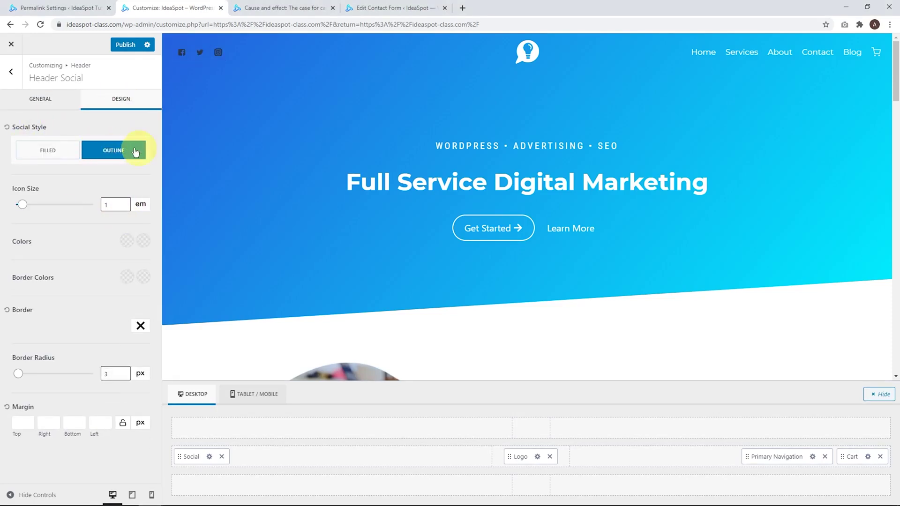
{"action": "left_click", "coordinate": [59, 154]}
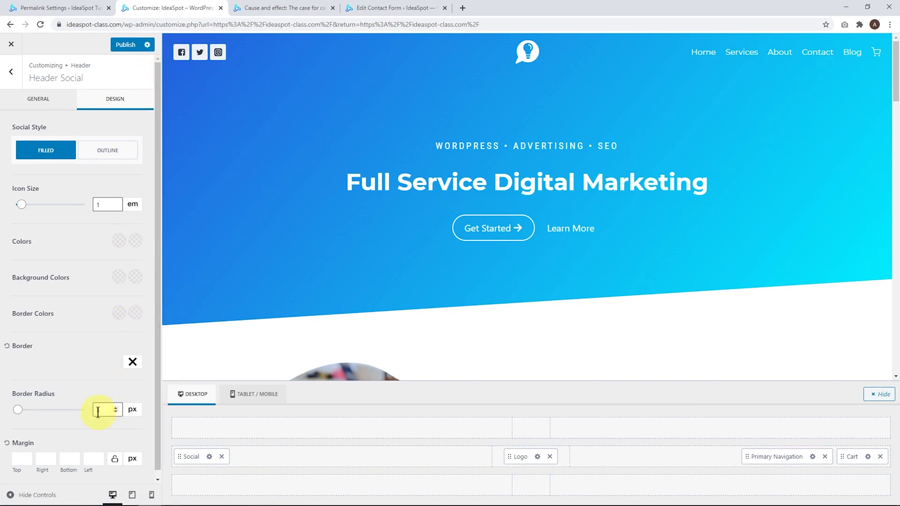
Step: Set the header social icons' border radius to 17 px, publish the change and reload the customizer
{"action": "left_click", "coordinate": [115, 407]}
{"action": "left_click", "coordinate": [115, 407]}
{"action": "left_click", "coordinate": [116, 408]}
{"action": "left_click", "coordinate": [116, 412]}
{"action": "left_click", "coordinate": [116, 412]}
{"action": "left_click", "coordinate": [117, 411]}
{"action": "left_click", "coordinate": [116, 406]}
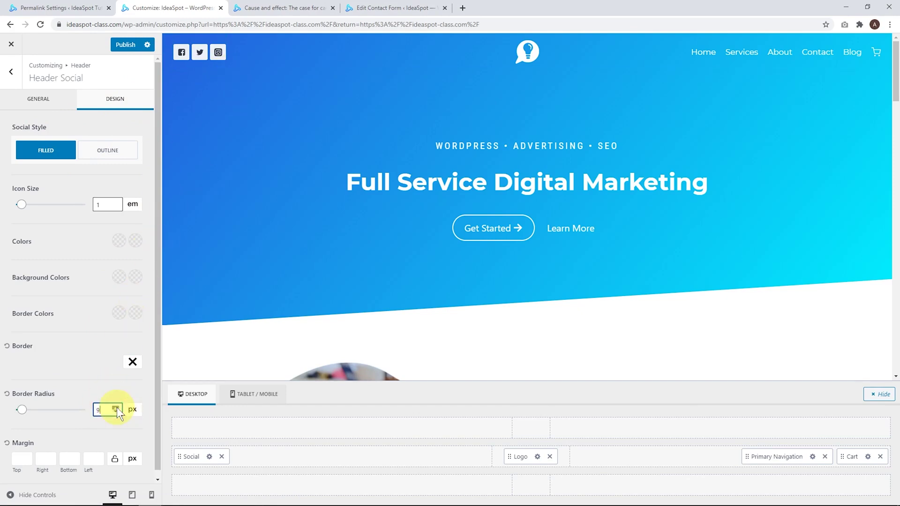
{"action": "left_click", "coordinate": [117, 407]}
{"action": "left_click", "coordinate": [117, 407]}
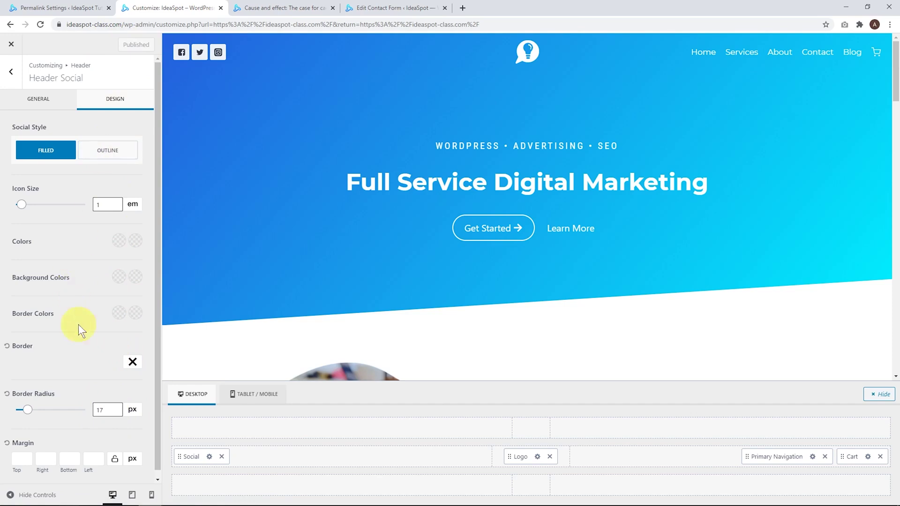
{"action": "left_click", "coordinate": [41, 25]}
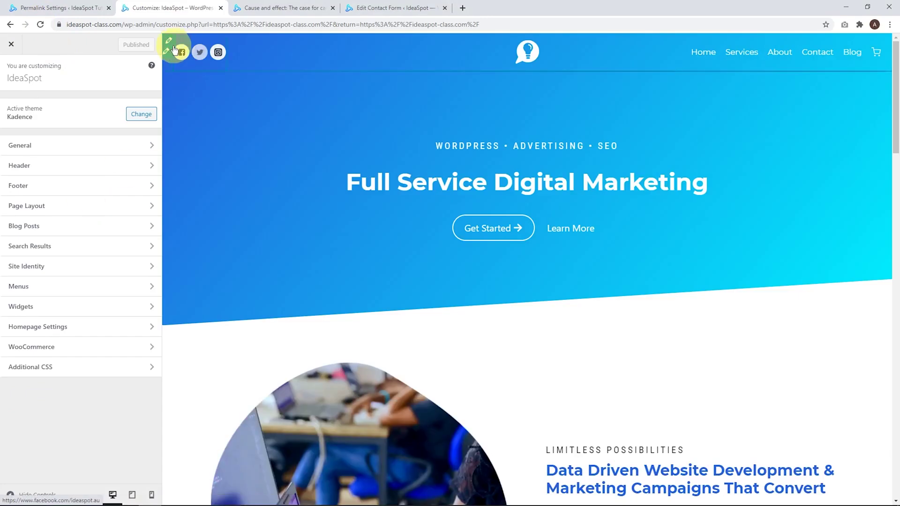
Step: Return the header social icons' border radius to 3 px, publish the change and reload the customizer
{"action": "left_click", "coordinate": [167, 53]}
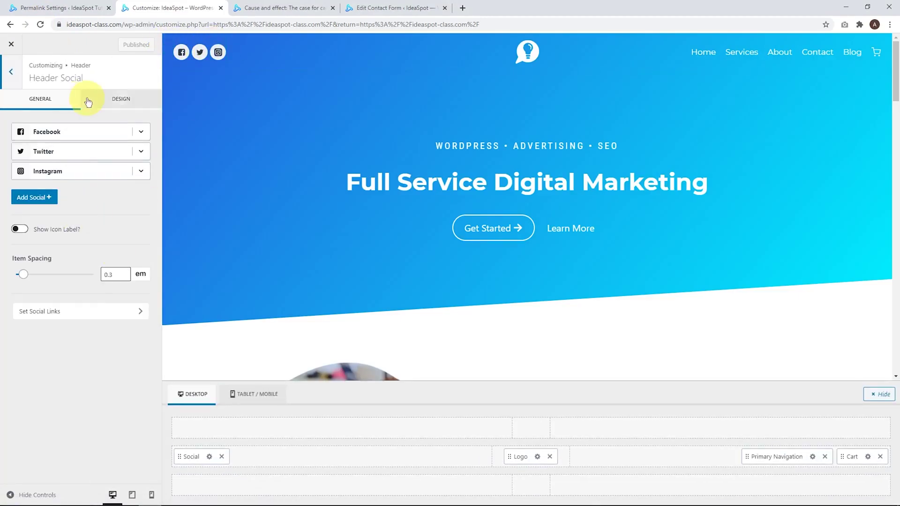
{"action": "left_click", "coordinate": [115, 101]}
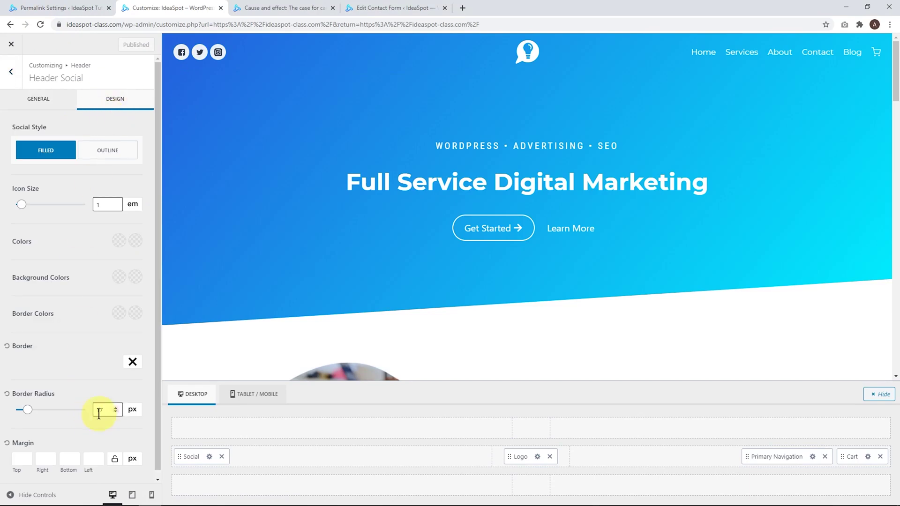
{"action": "left_click", "coordinate": [116, 411]}
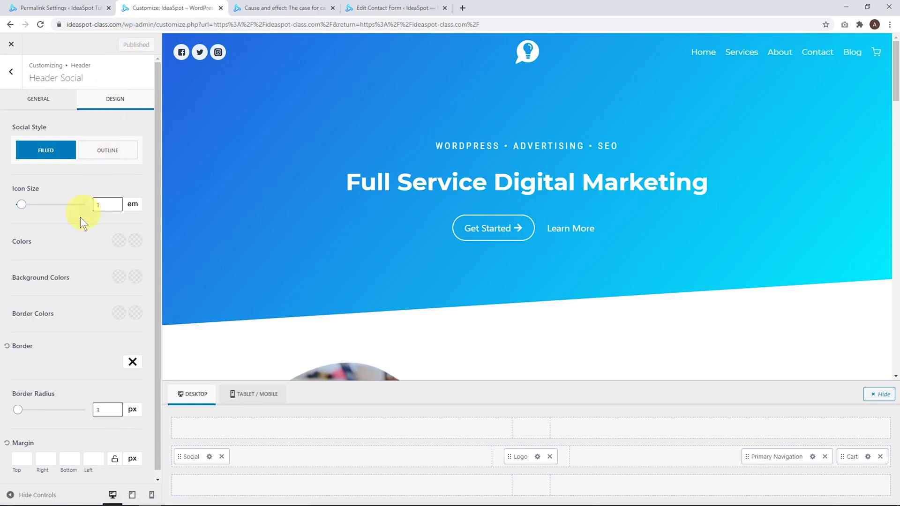
{"action": "left_click", "coordinate": [40, 23]}
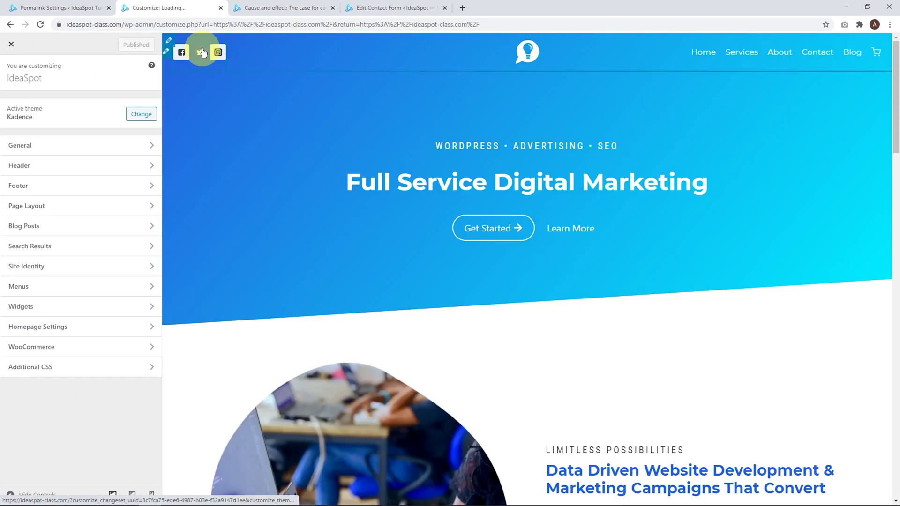
Step: Open the header Social element's design settings and set the social style to Outline
{"action": "left_click", "coordinate": [177, 49]}
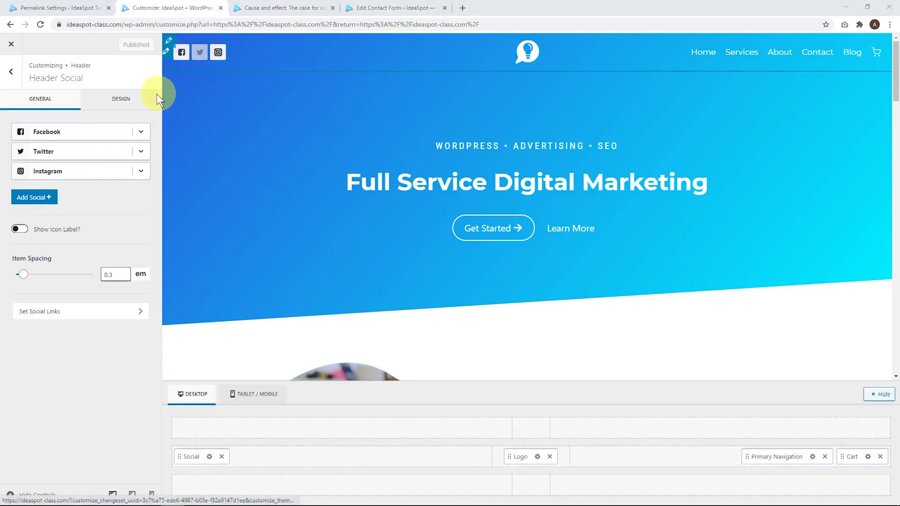
{"action": "left_click", "coordinate": [119, 101]}
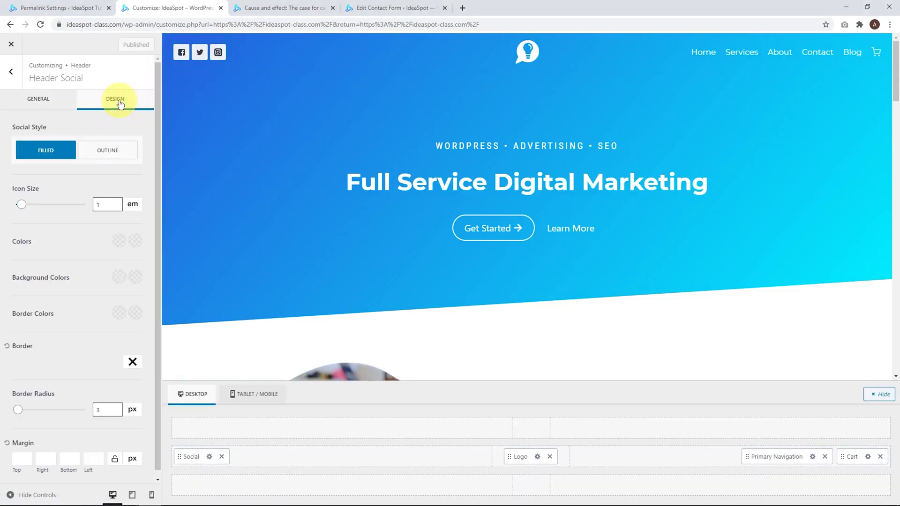
{"action": "left_click", "coordinate": [112, 153]}
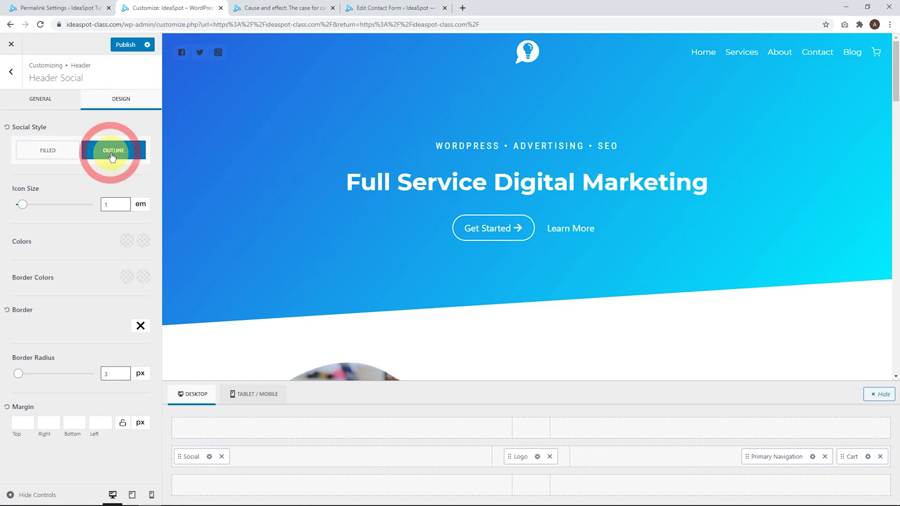
{"action": "left_click", "coordinate": [216, 51]}
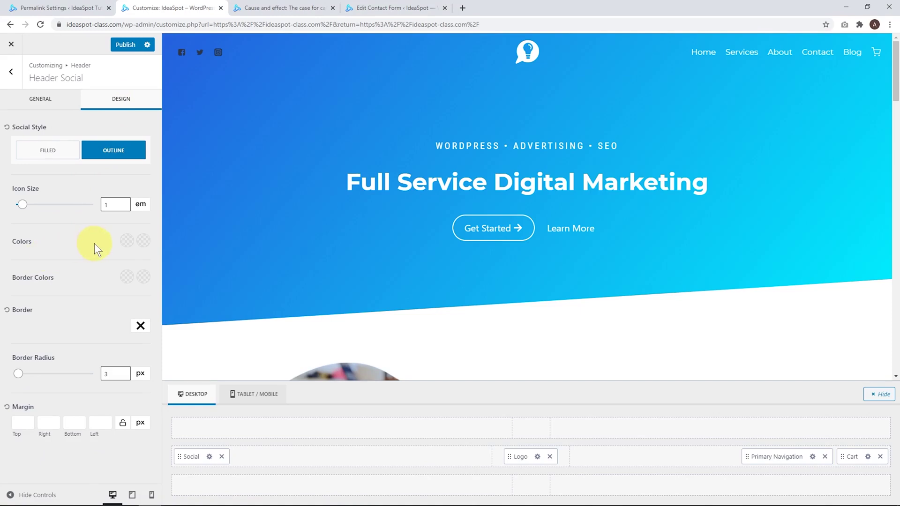
Step: Set the social icons' initial color to the light palette color EDF2F7 and their hover color to a darker palette color, and publish
{"action": "left_click", "coordinate": [127, 241]}
{"action": "left_click", "coordinate": [255, 214]}
{"action": "left_click", "coordinate": [226, 214]}
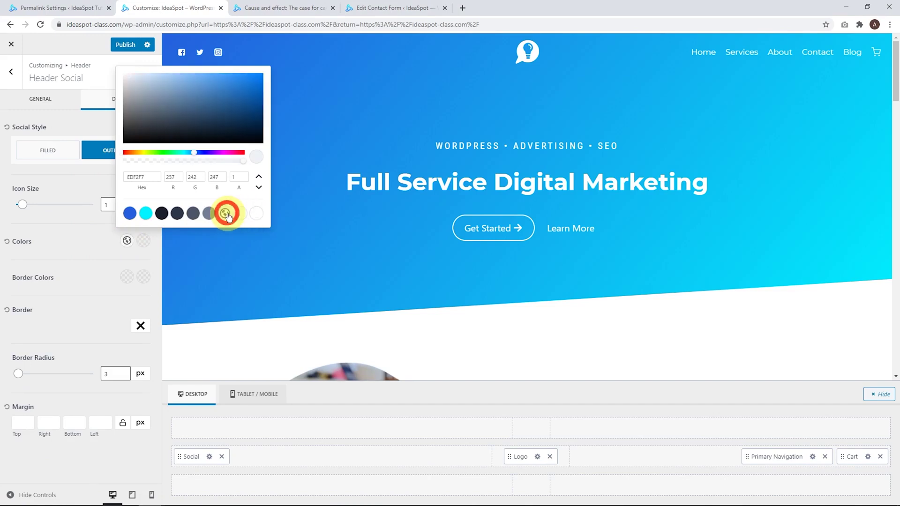
{"action": "left_click", "coordinate": [74, 231]}
{"action": "left_click", "coordinate": [144, 240]}
{"action": "left_click", "coordinate": [93, 214]}
{"action": "left_click", "coordinate": [84, 241]}
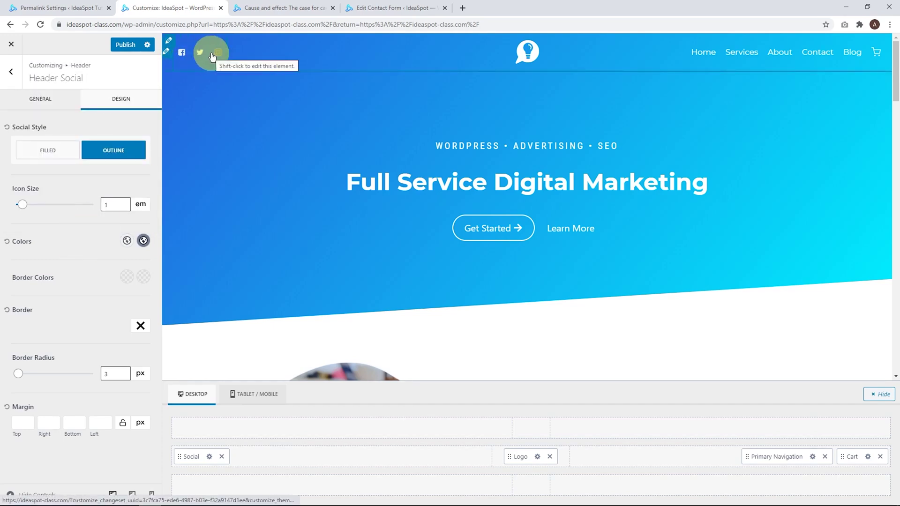
{"action": "left_click", "coordinate": [127, 45]}
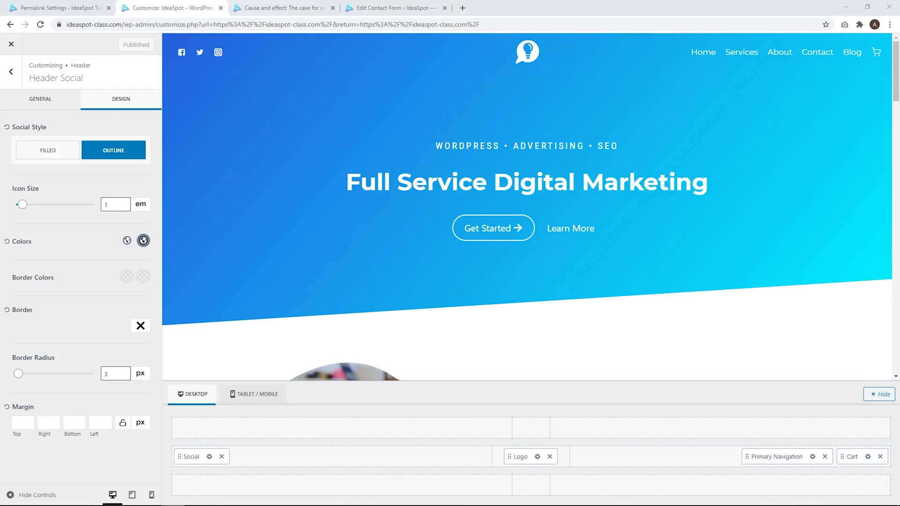
Step: Add an HTML element to the center of the header's top row with the text "Welcome to IdeaSpot WordPress Tutorials"
{"action": "left_click", "coordinate": [532, 427]}
{"action": "left_click", "coordinate": [541, 460]}
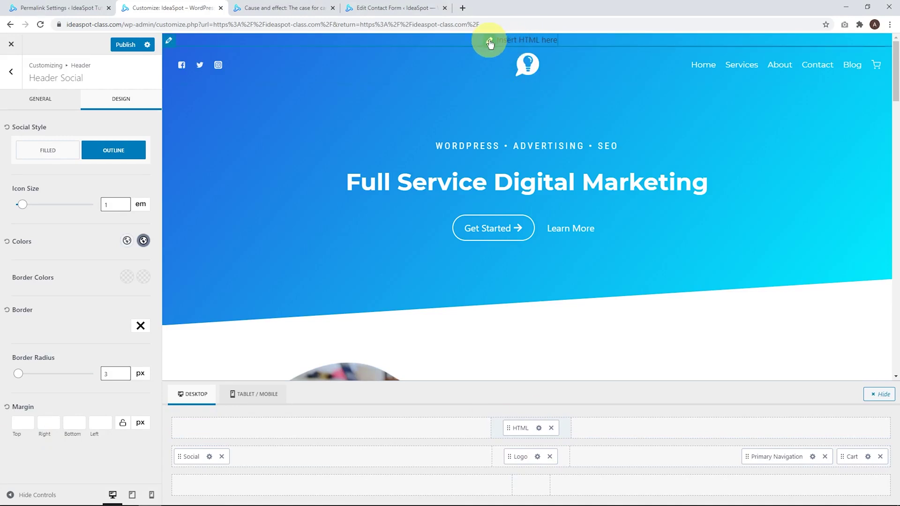
{"action": "left_click", "coordinate": [489, 41]}
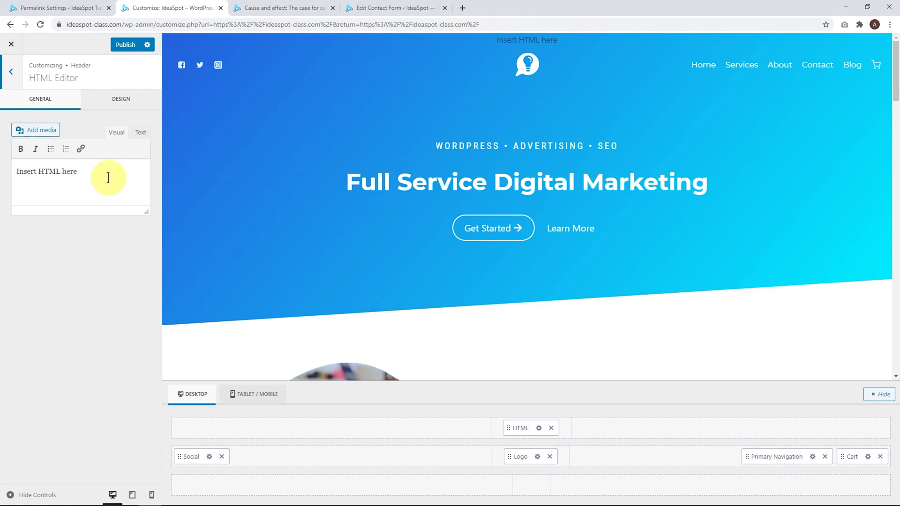
{"action": "left_click_drag", "start_coordinate": [107, 177], "coordinate": [6, 170]}
{"action": "type", "text": "Welcome to IdeaSpot WordPress Tutorials"}
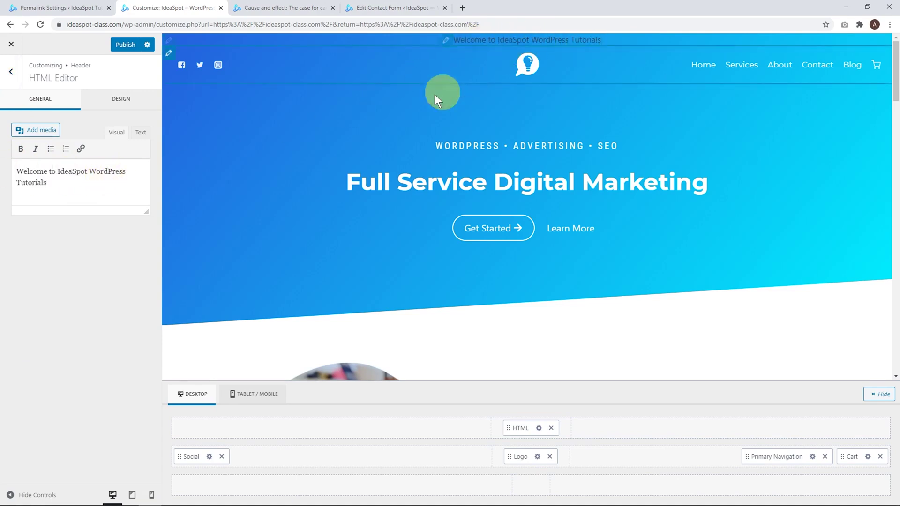
Step: Set the HTML element's font color to the palette color EDF2F7 and its top margin to 9 px
{"action": "left_click", "coordinate": [127, 107]}
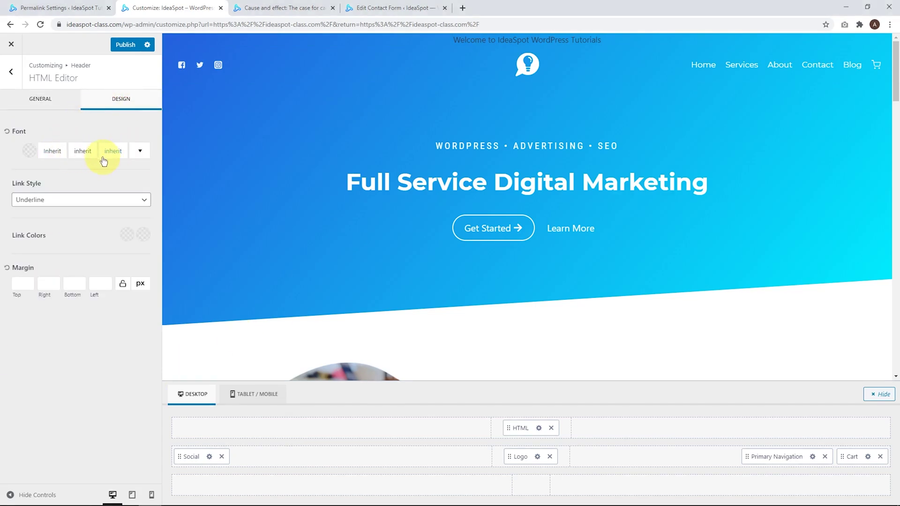
{"action": "left_click", "coordinate": [33, 156]}
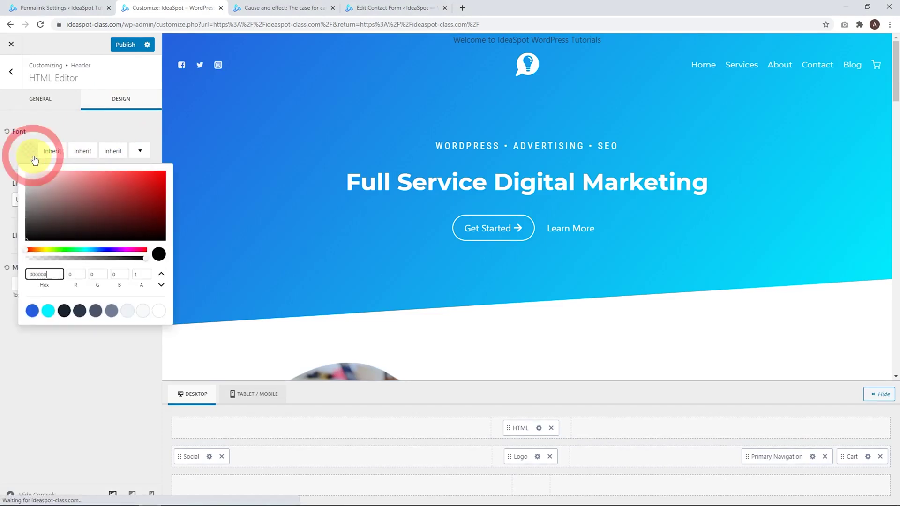
{"action": "left_click", "coordinate": [127, 311]}
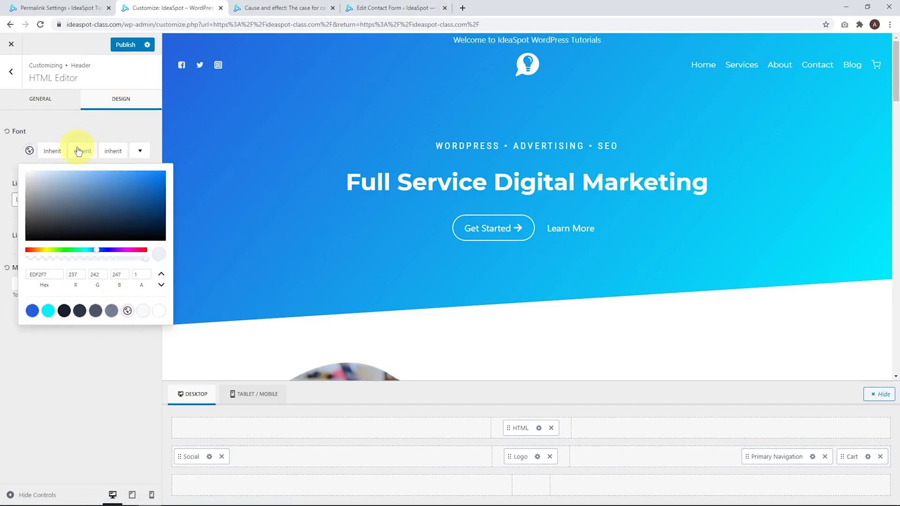
{"action": "left_click", "coordinate": [68, 130]}
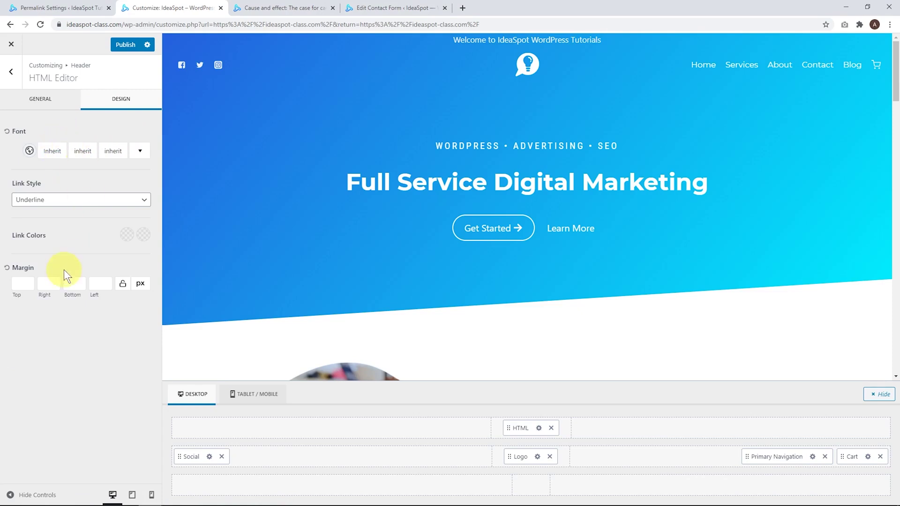
{"action": "left_click", "coordinate": [27, 281]}
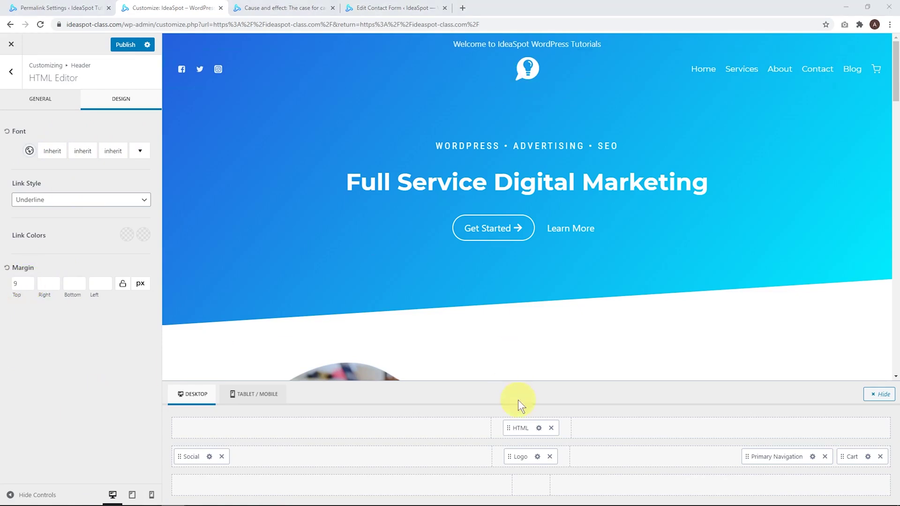
Step: Move the HTML element to the left section of the header's bottom row and reopen its content editor
{"action": "left_click_drag", "start_coordinate": [517, 428], "coordinate": [219, 483]}
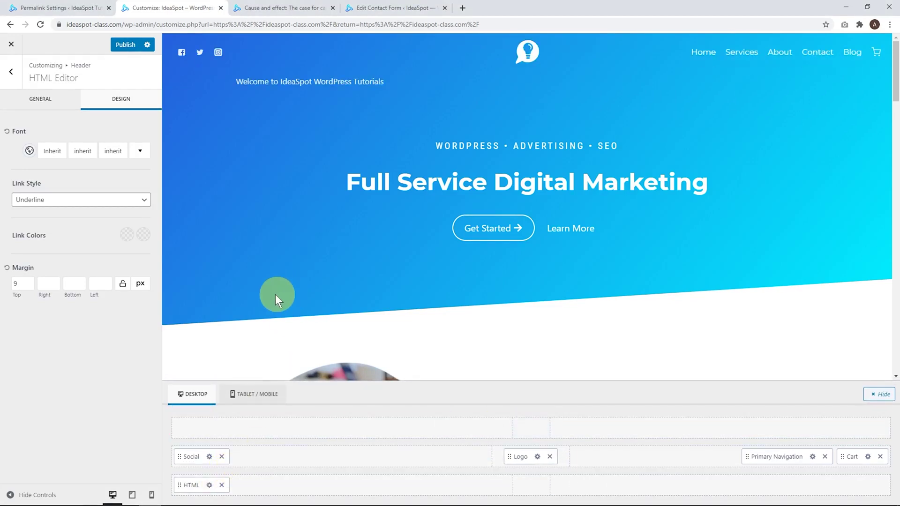
{"action": "left_click", "coordinate": [44, 101]}
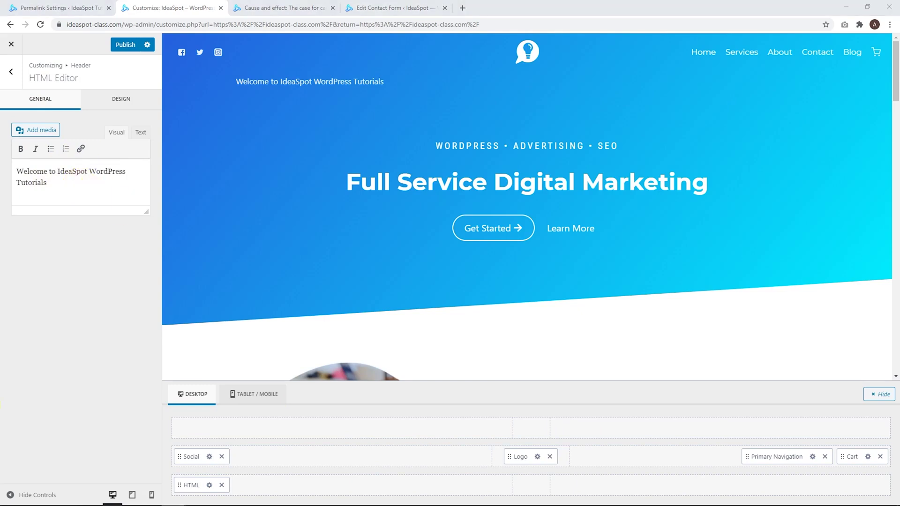
Step: Replace the HTML element's text with the Contact form 1 shortcode and move the element to the center of the header's top row
{"action": "left_click", "coordinate": [379, 8]}
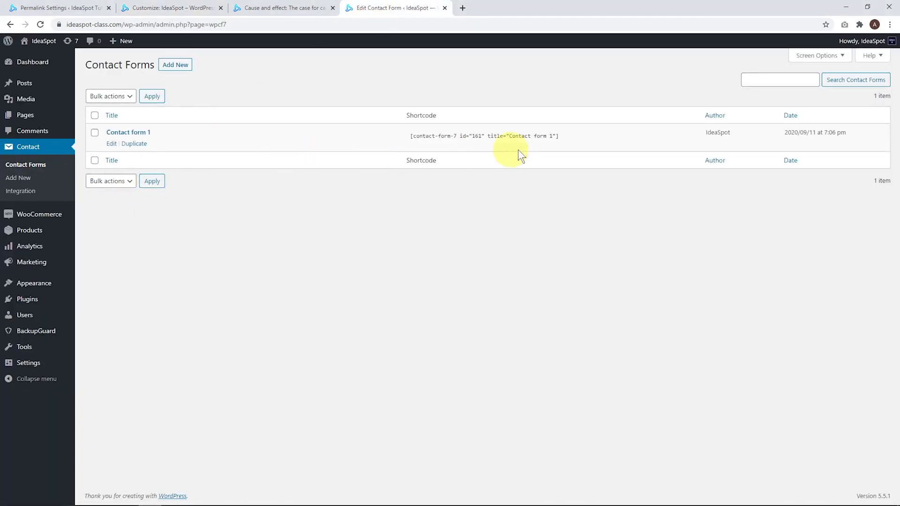
{"action": "left_click", "coordinate": [570, 137]}
{"action": "right_click", "coordinate": [443, 139]}
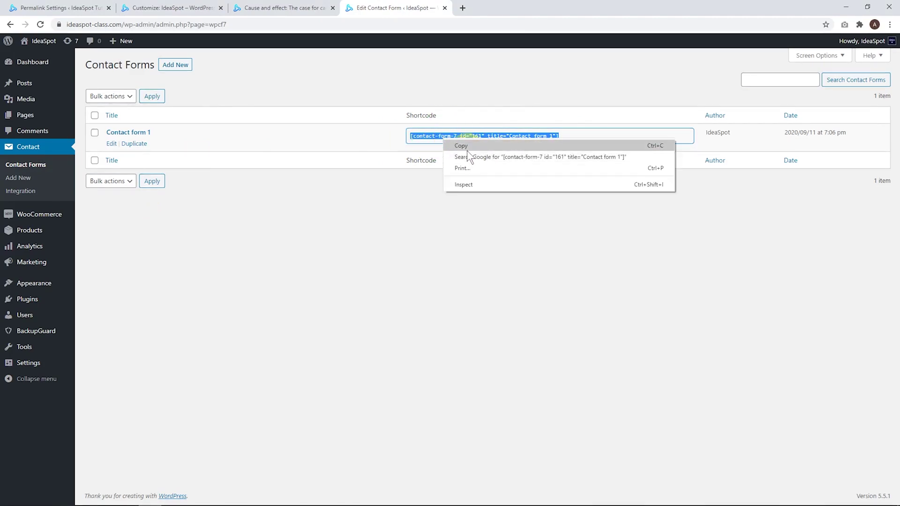
{"action": "left_click", "coordinate": [467, 149]}
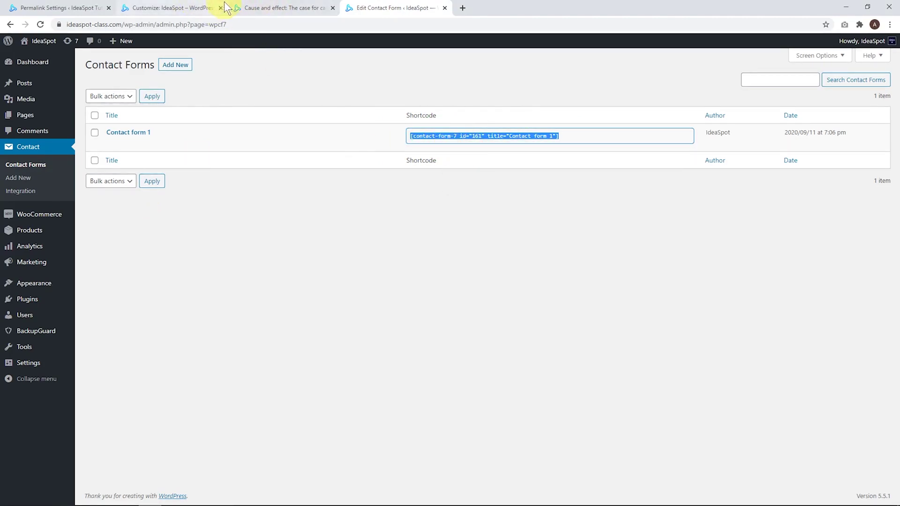
{"action": "left_click", "coordinate": [173, 3]}
{"action": "left_click_drag", "start_coordinate": [52, 184], "coordinate": [9, 160]}
{"action": "key", "text": "ctrl+v"}
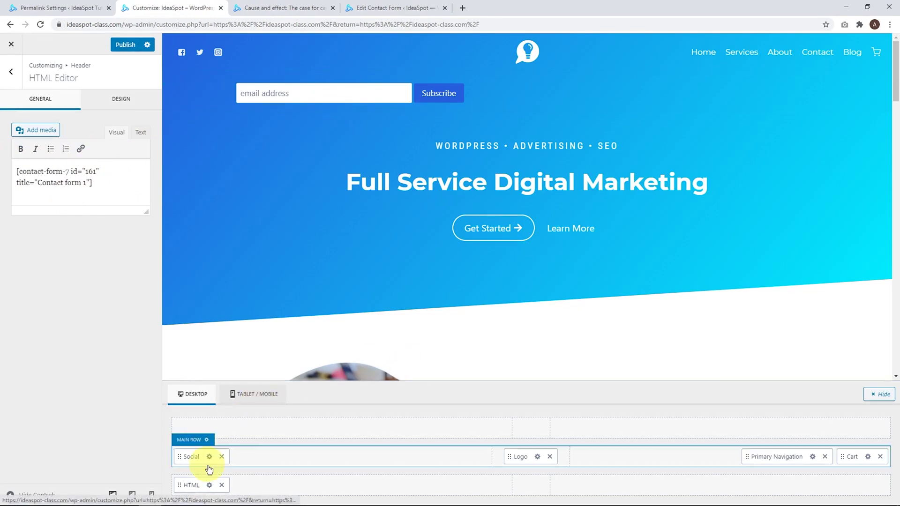
{"action": "left_click_drag", "start_coordinate": [186, 485], "coordinate": [520, 428]}
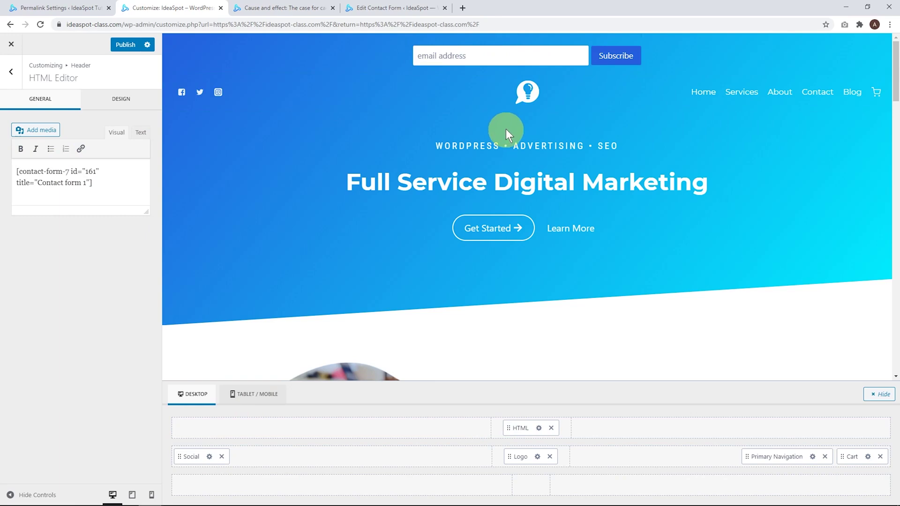
Step: Remove the HTML element from the header and add a Search element to the main row, after the Cart
{"action": "left_click", "coordinate": [551, 427]}
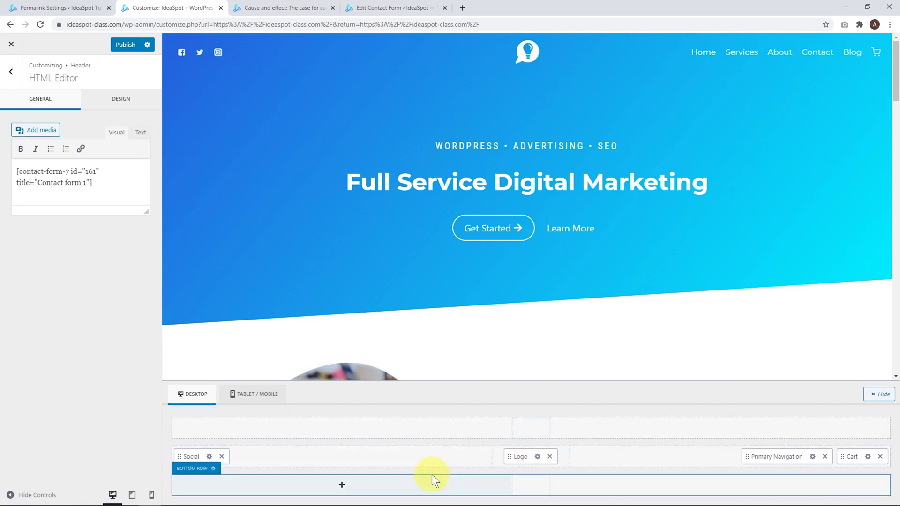
{"action": "left_click", "coordinate": [649, 455]}
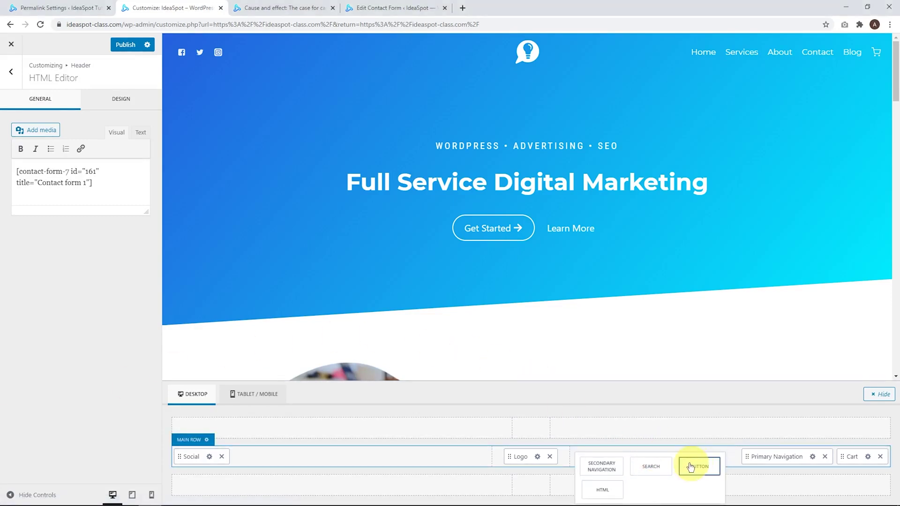
{"action": "left_click", "coordinate": [650, 466]}
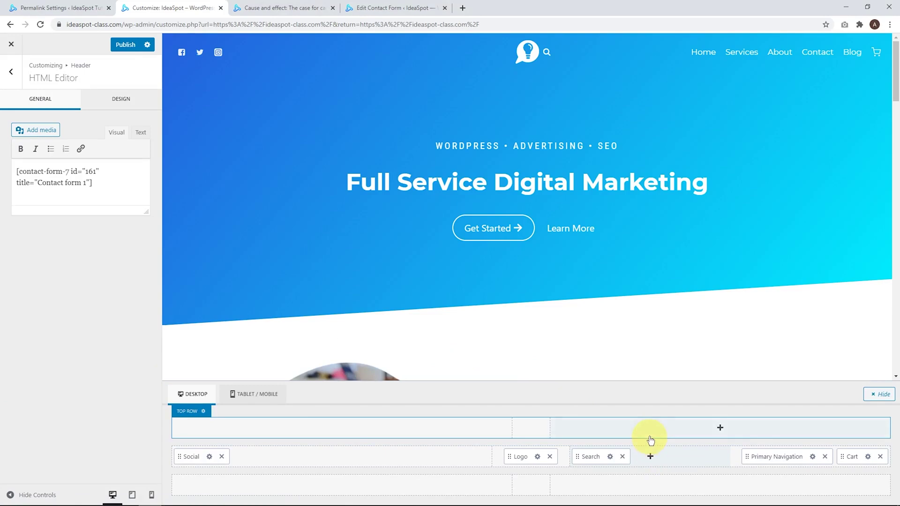
{"action": "left_click_drag", "start_coordinate": [587, 456], "coordinate": [885, 452]}
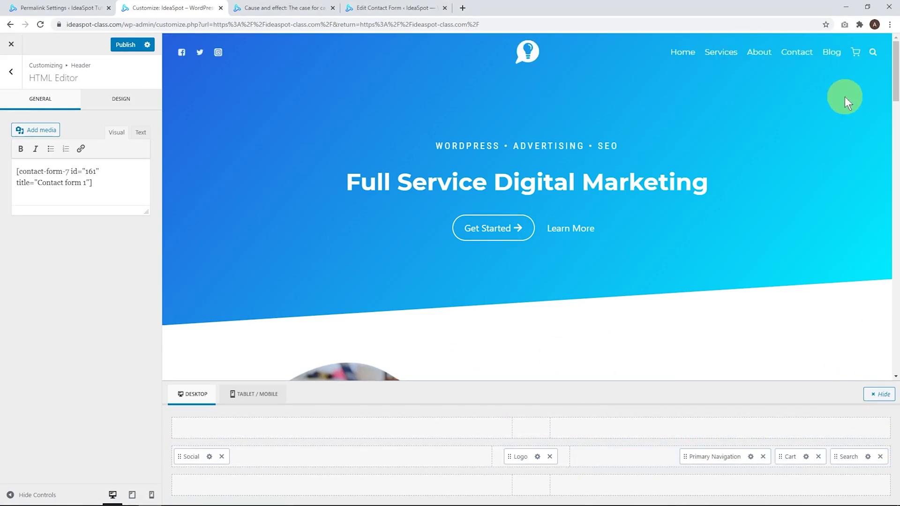
Step: Try the alternative icon for the header search and switch back to the first icon
{"action": "left_click", "coordinate": [867, 456]}
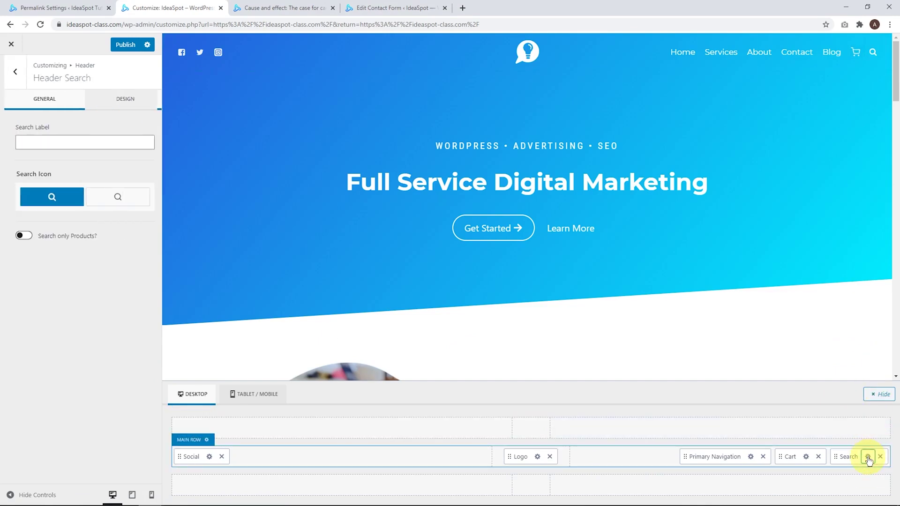
{"action": "left_click", "coordinate": [115, 196]}
{"action": "left_click", "coordinate": [56, 195]}
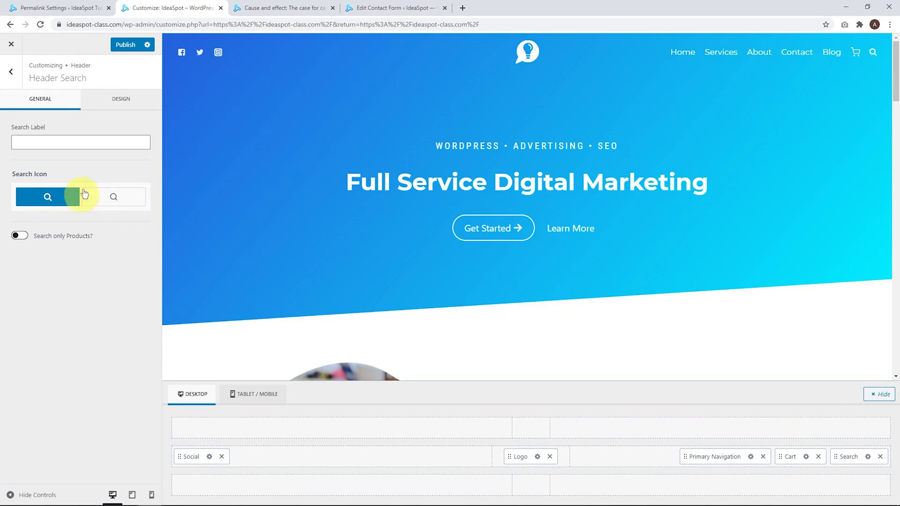
Step: Review the header search's design options and compare the header on the blog post page
{"action": "left_click", "coordinate": [109, 100]}
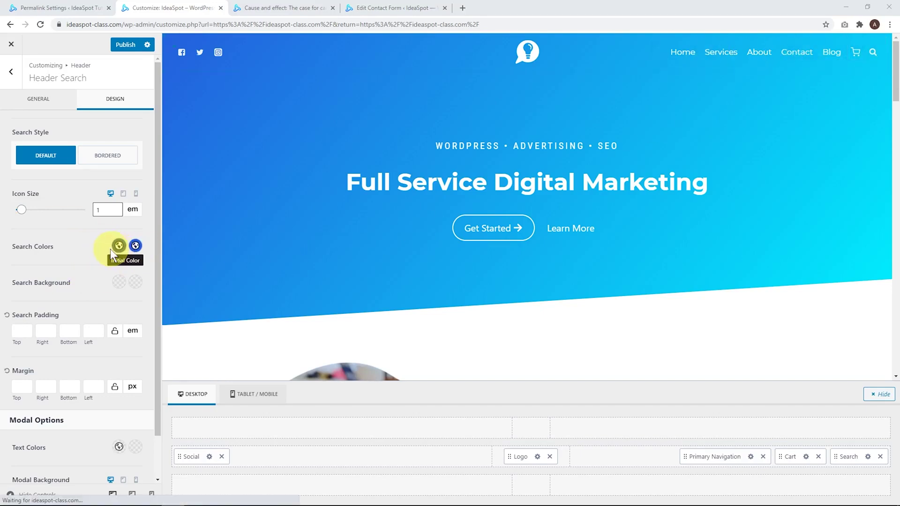
{"action": "left_click", "coordinate": [265, 9]}
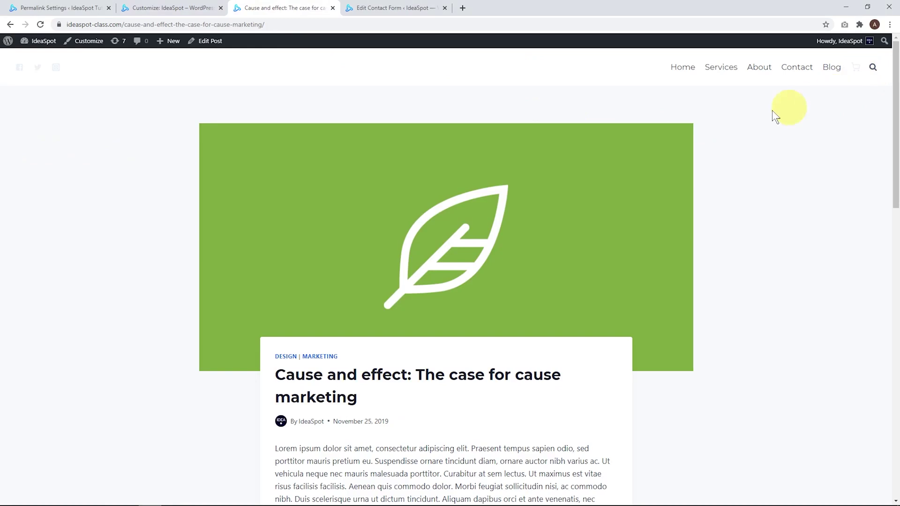
{"action": "left_click", "coordinate": [186, 10]}
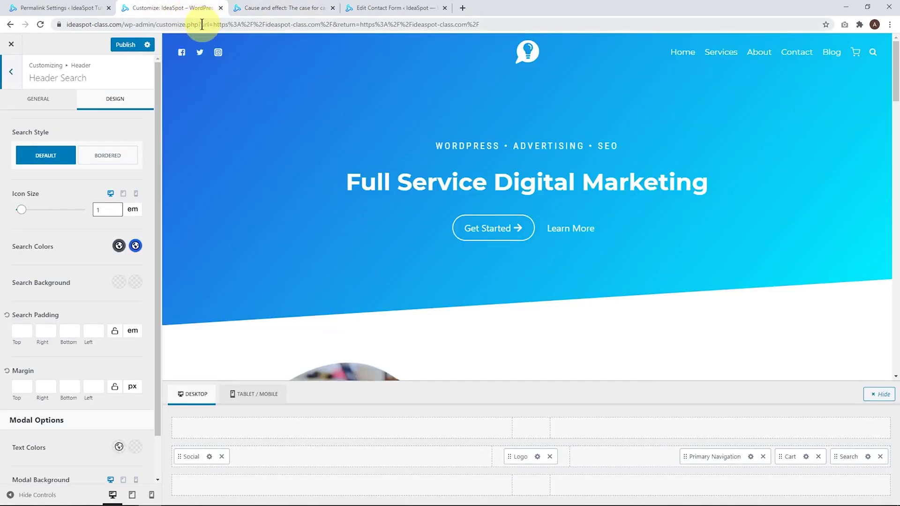
Step: Try the dark palette color 1A202C as the transparent header's initial navigation color, and reset the navigation colors
{"action": "left_click", "coordinate": [11, 73]}
{"action": "left_click", "coordinate": [57, 206]}
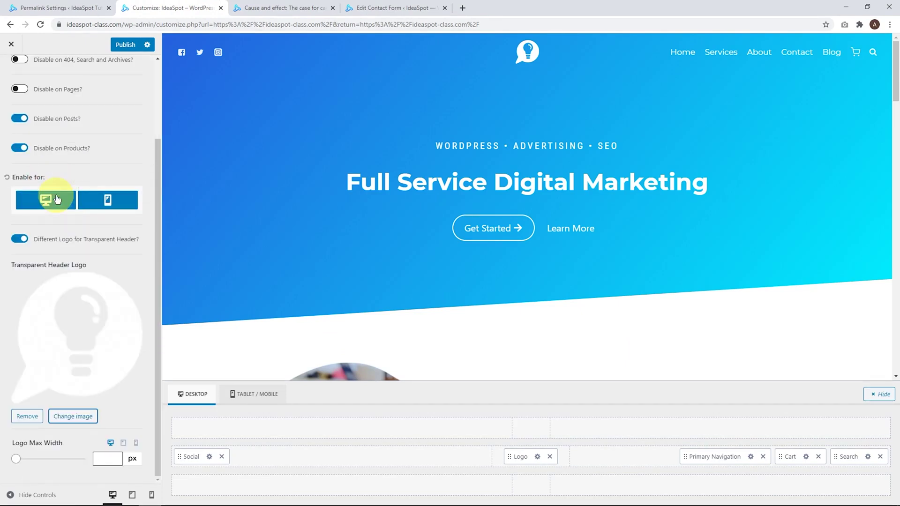
{"action": "left_click", "coordinate": [114, 97]}
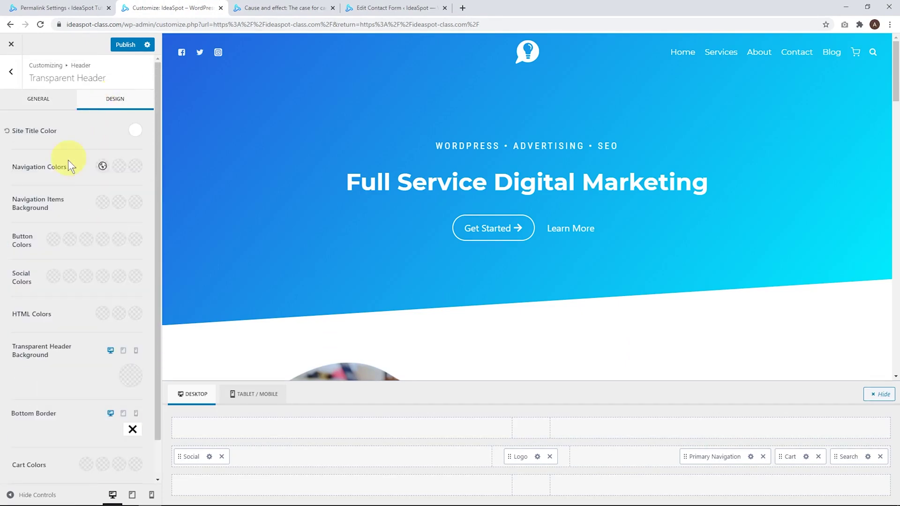
{"action": "left_click", "coordinate": [103, 166]}
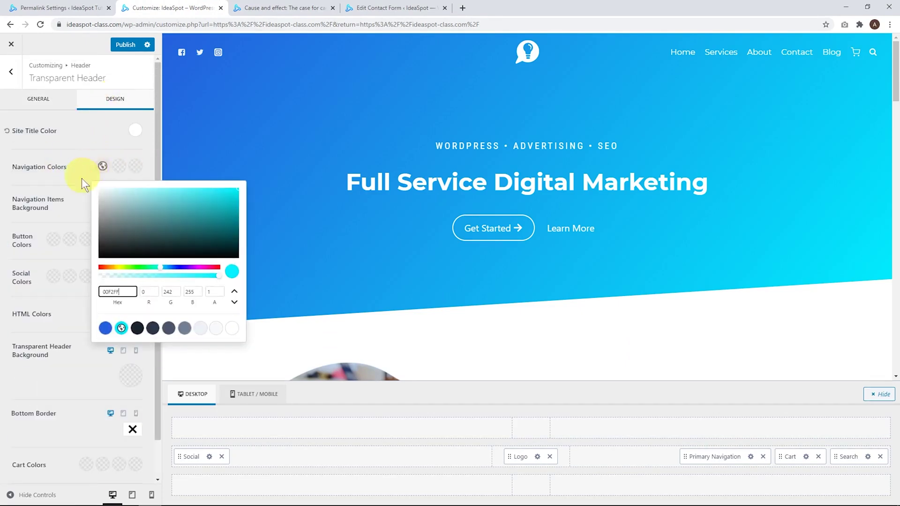
{"action": "left_click", "coordinate": [137, 327]}
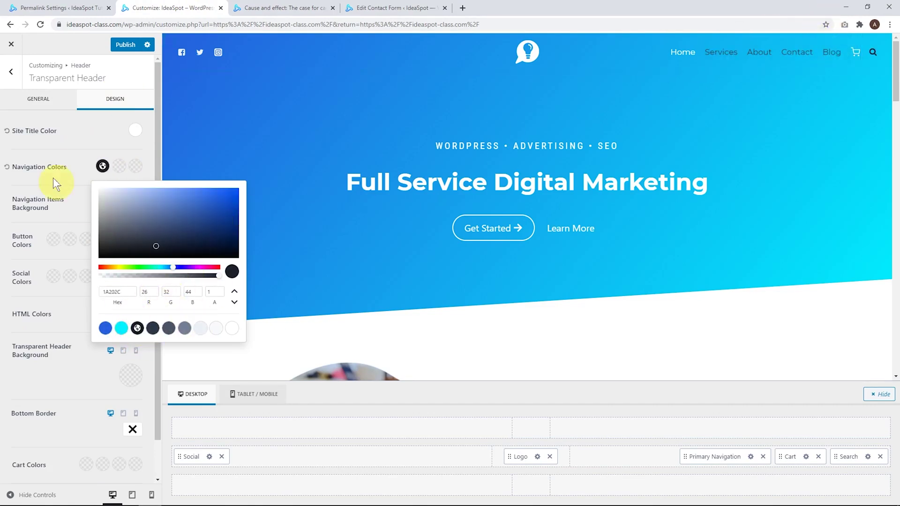
{"action": "left_click", "coordinate": [6, 168]}
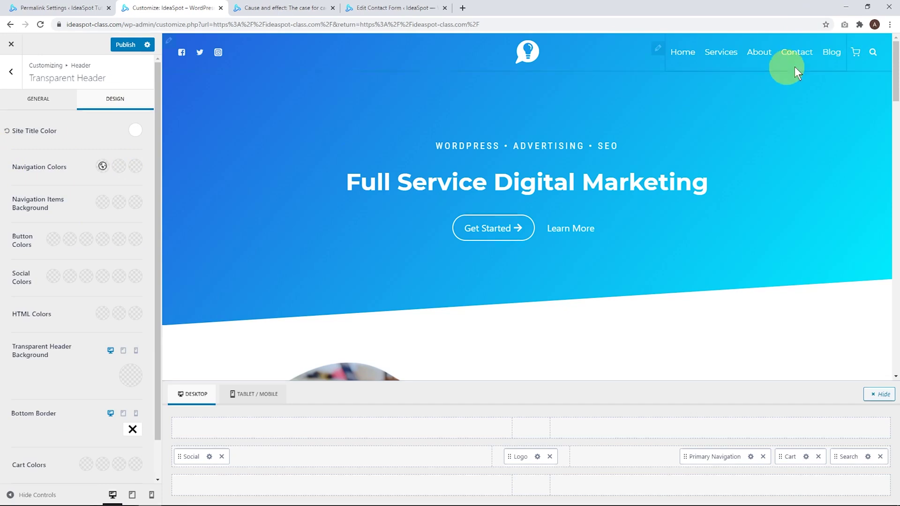
Step: Examine the header search's color settings and check the non-transparent header on the blog post page
{"action": "left_click", "coordinate": [872, 58]}
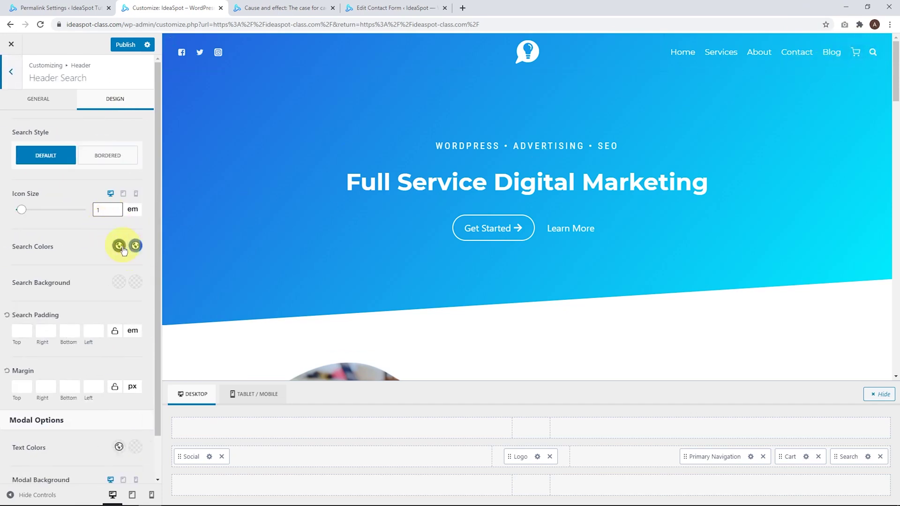
{"action": "left_click", "coordinate": [286, 7]}
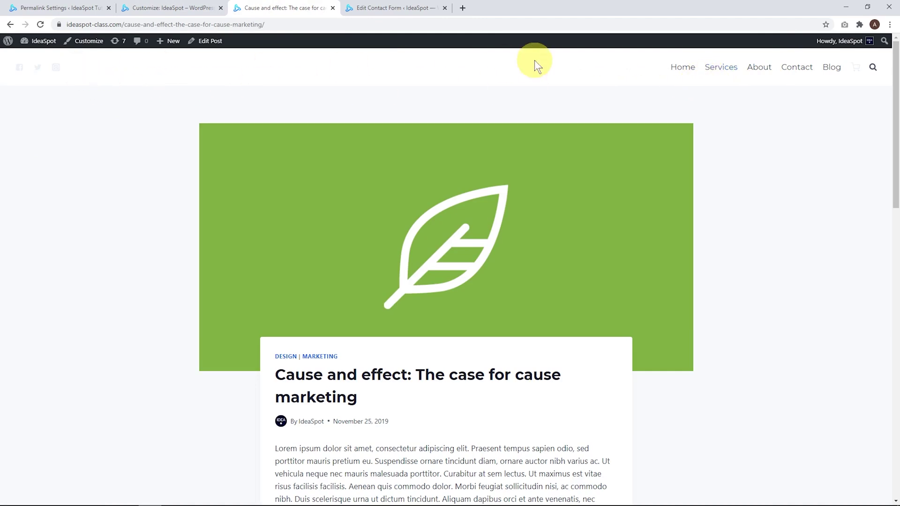
{"action": "left_click", "coordinate": [169, 9]}
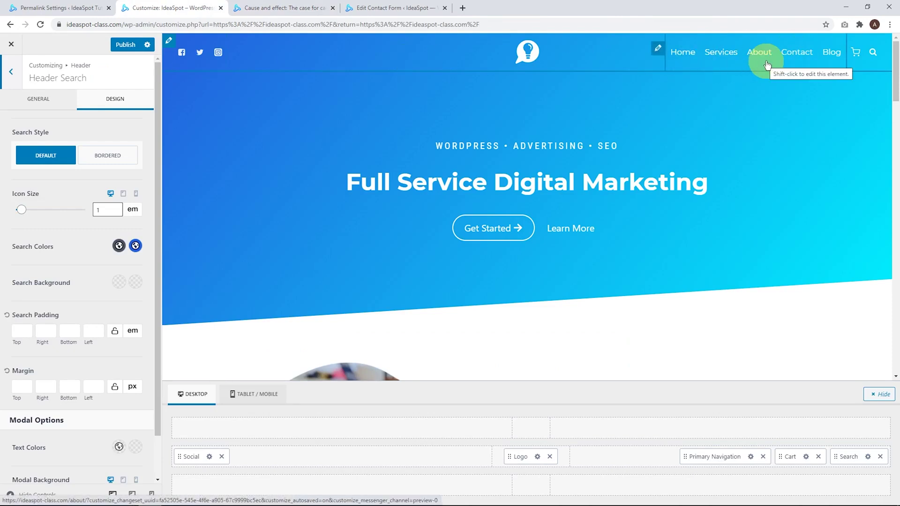
{"action": "key", "text": "ctrl+Tab"}
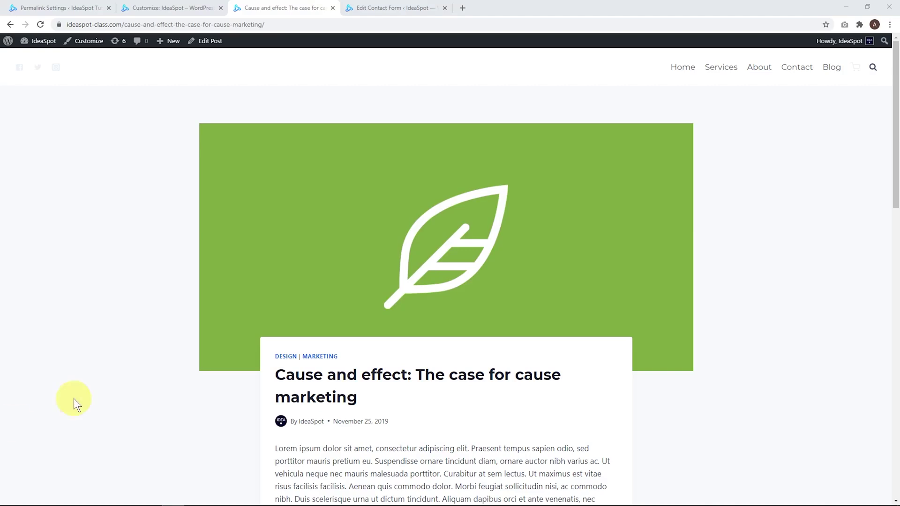
Step: Customize the blog post page and give the header background a gradient from the blue palette color to the cyan palette color 00F2FF
{"action": "left_click", "coordinate": [90, 41]}
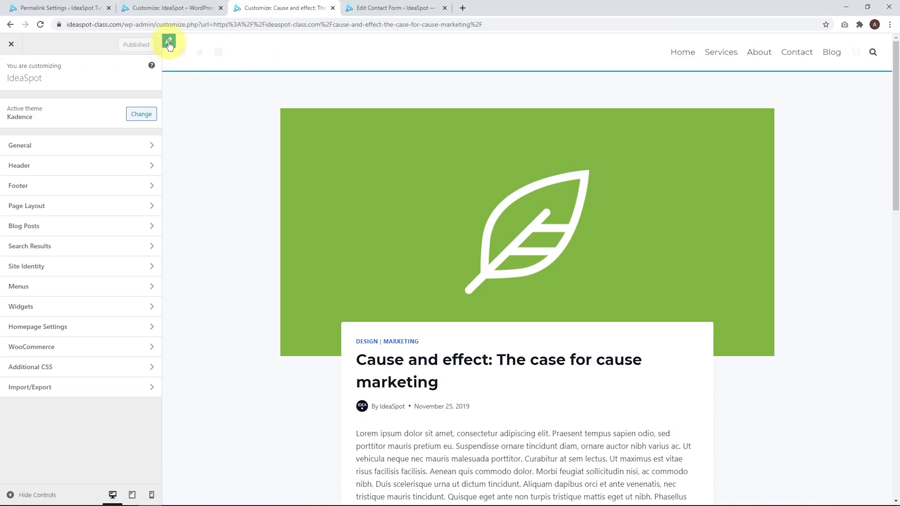
{"action": "left_click", "coordinate": [170, 43]}
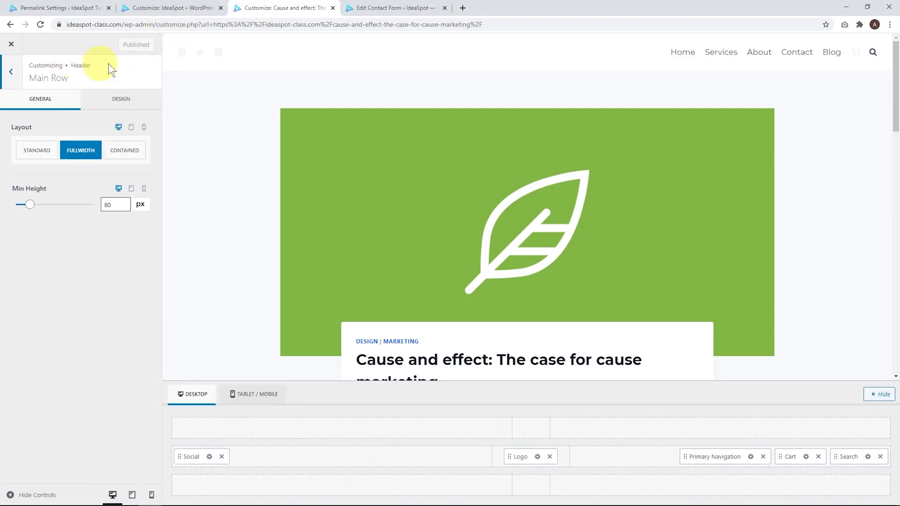
{"action": "left_click", "coordinate": [11, 75]}
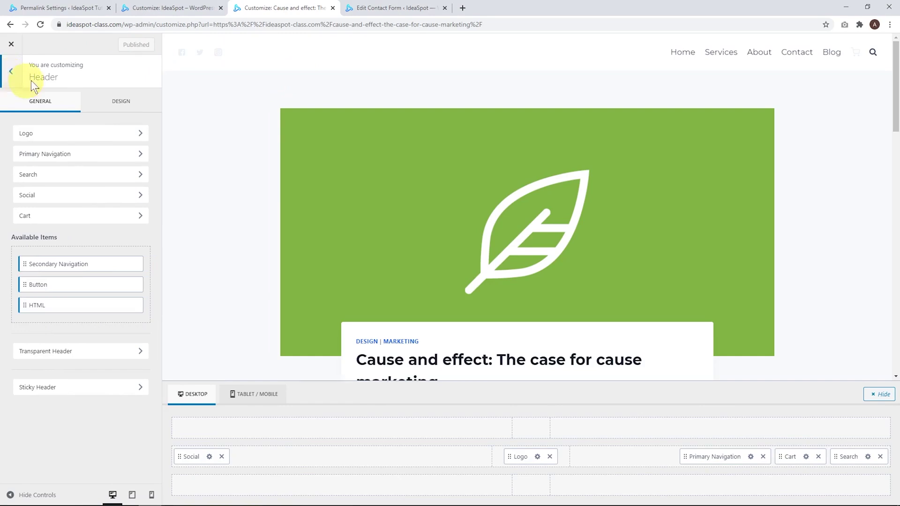
{"action": "left_click", "coordinate": [122, 102]}
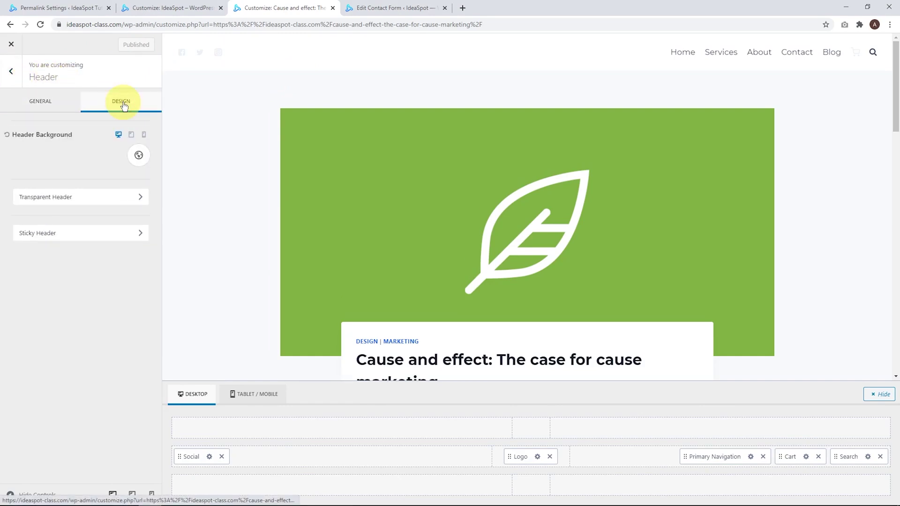
{"action": "left_click", "coordinate": [138, 155]}
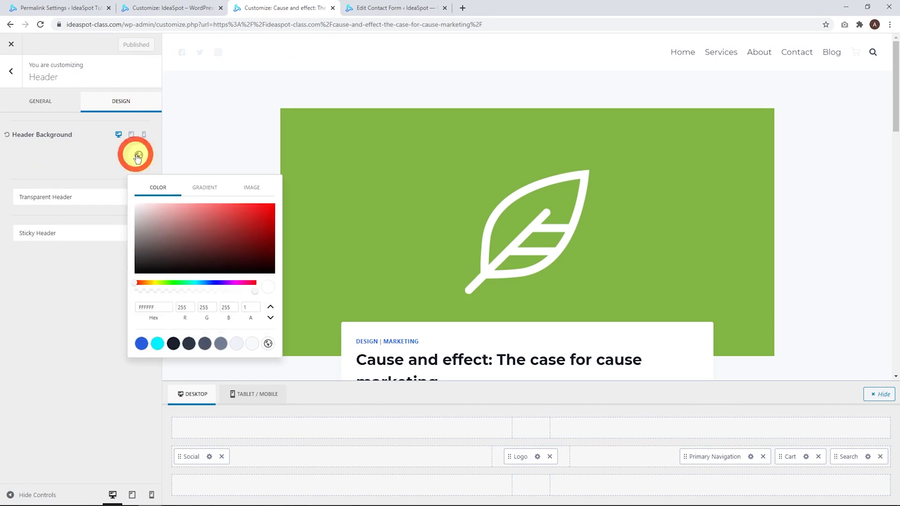
{"action": "left_click", "coordinate": [205, 191]}
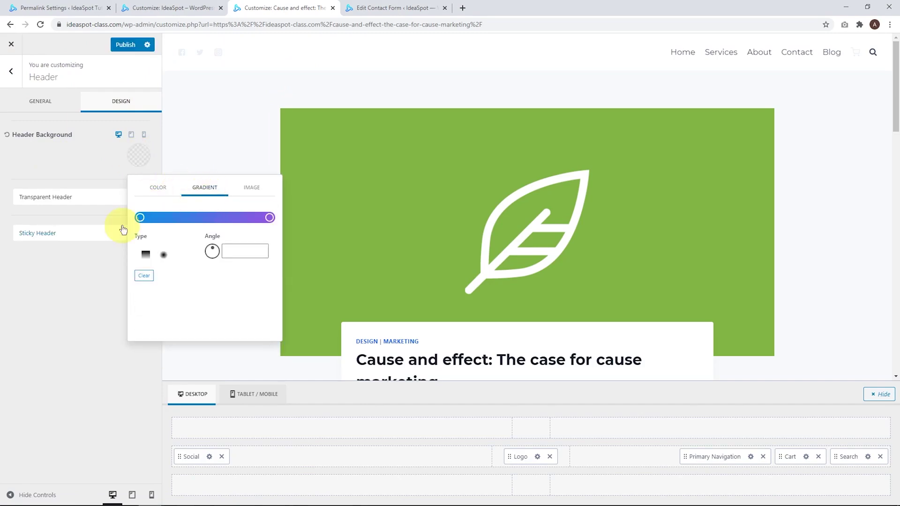
{"action": "left_click", "coordinate": [140, 218]}
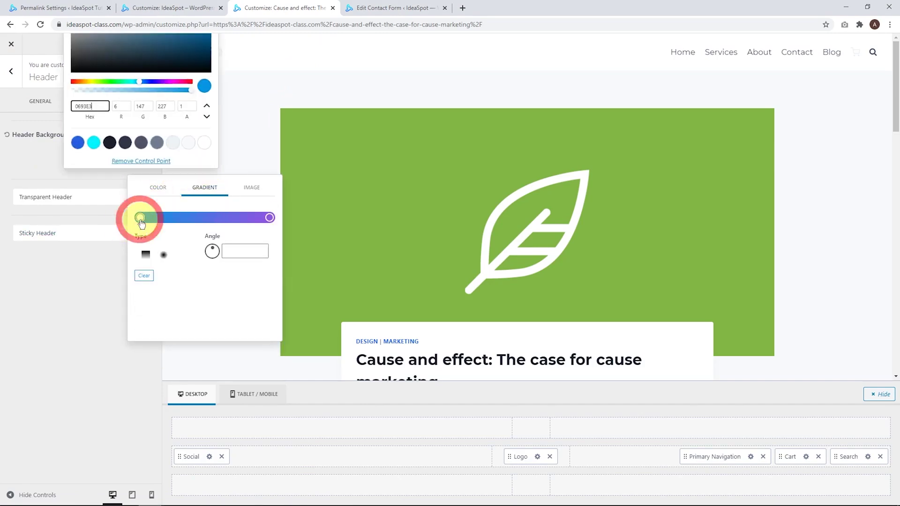
{"action": "left_click", "coordinate": [77, 142]}
{"action": "left_click", "coordinate": [270, 218]}
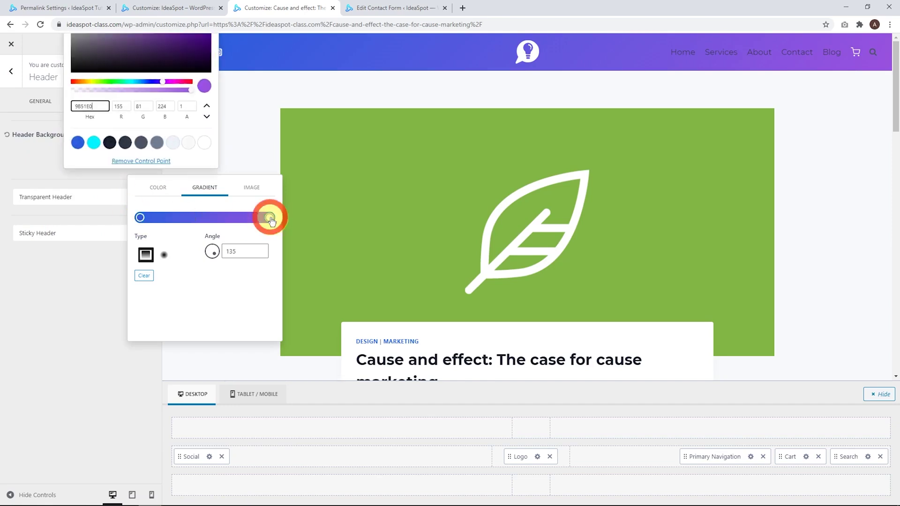
{"action": "left_click", "coordinate": [93, 142]}
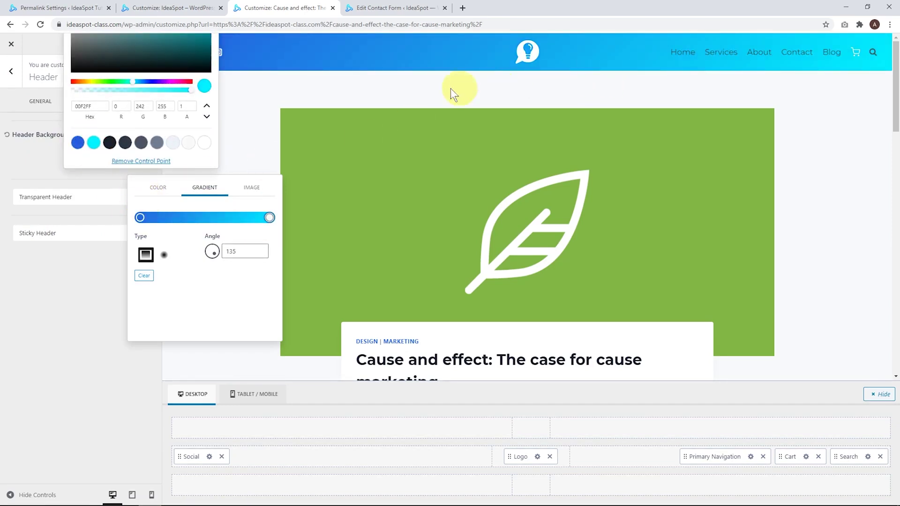
{"action": "left_click", "coordinate": [420, 89]}
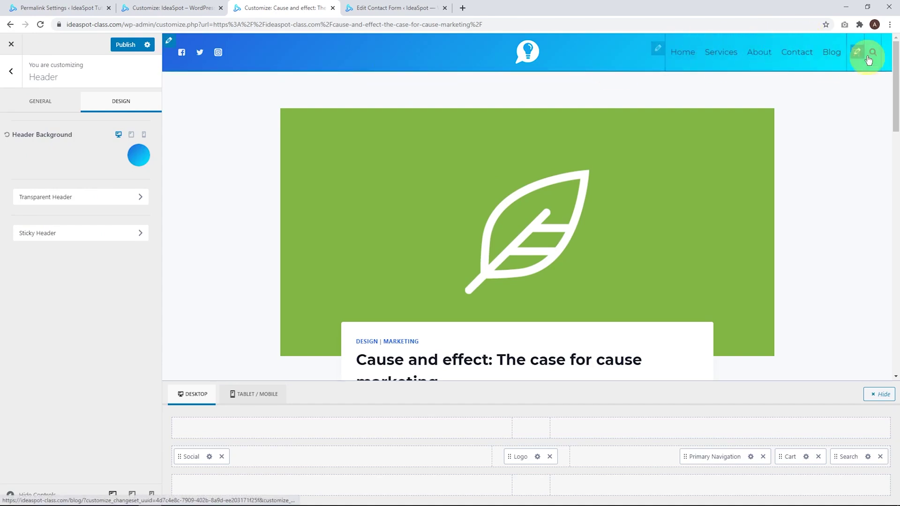
Step: Set the primary navigation's initial color to the light palette color EDF2F7
{"action": "left_click", "coordinate": [657, 50]}
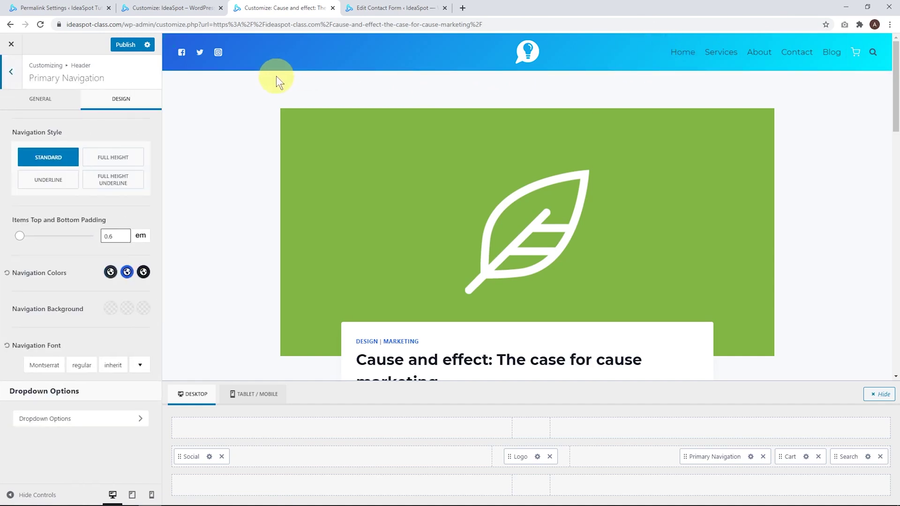
{"action": "left_click", "coordinate": [109, 272]}
{"action": "left_click", "coordinate": [208, 244]}
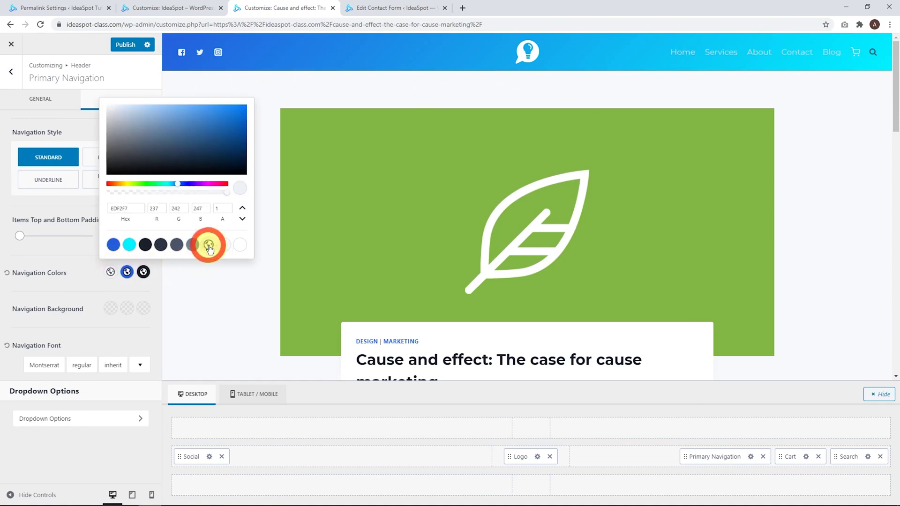
Step: Set the primary navigation's hover color to the gray palette color 718096
{"action": "left_click", "coordinate": [54, 247]}
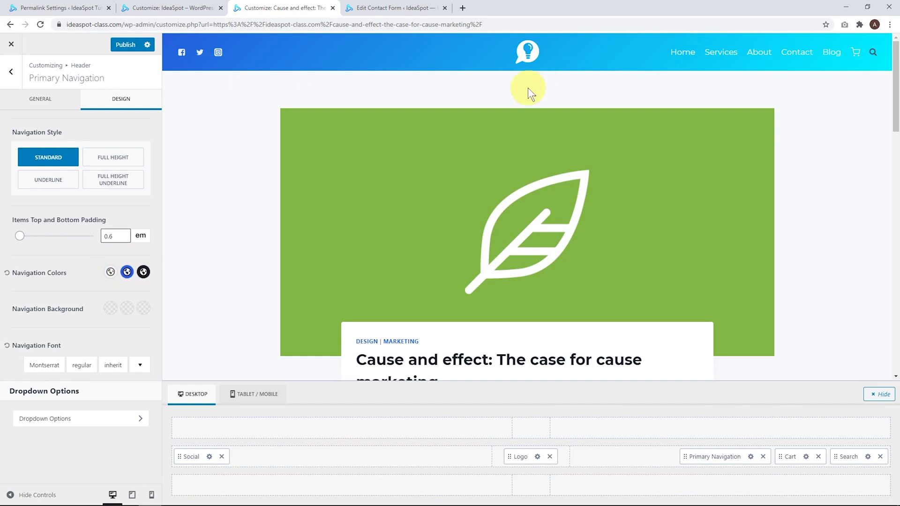
{"action": "left_click", "coordinate": [126, 271]}
{"action": "left_click", "coordinate": [208, 245]}
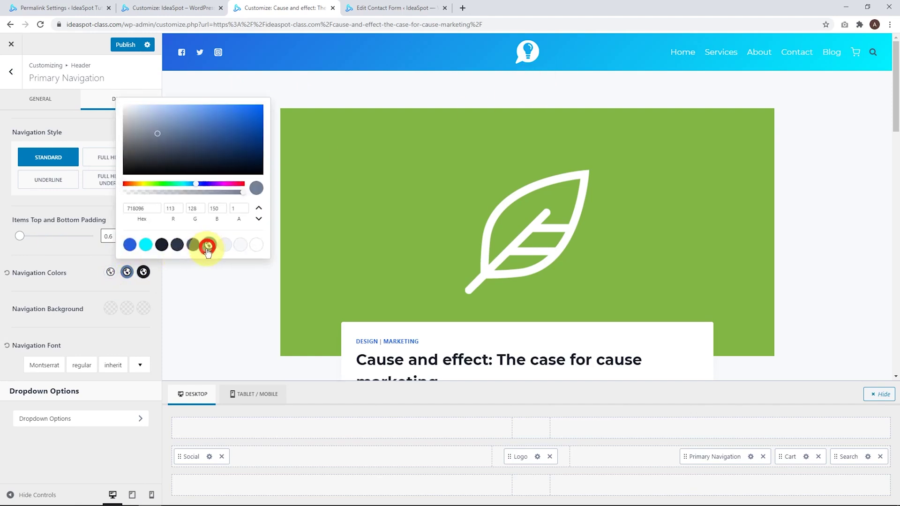
{"action": "left_click", "coordinate": [88, 255]}
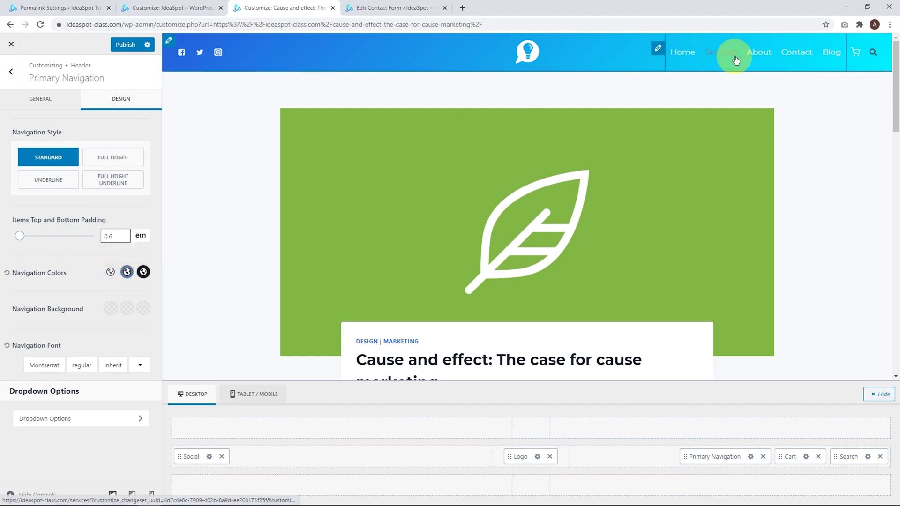
Step: Set the primary navigation's active color to the light palette color EDF2F7 and publish the changes
{"action": "left_click", "coordinate": [143, 272]}
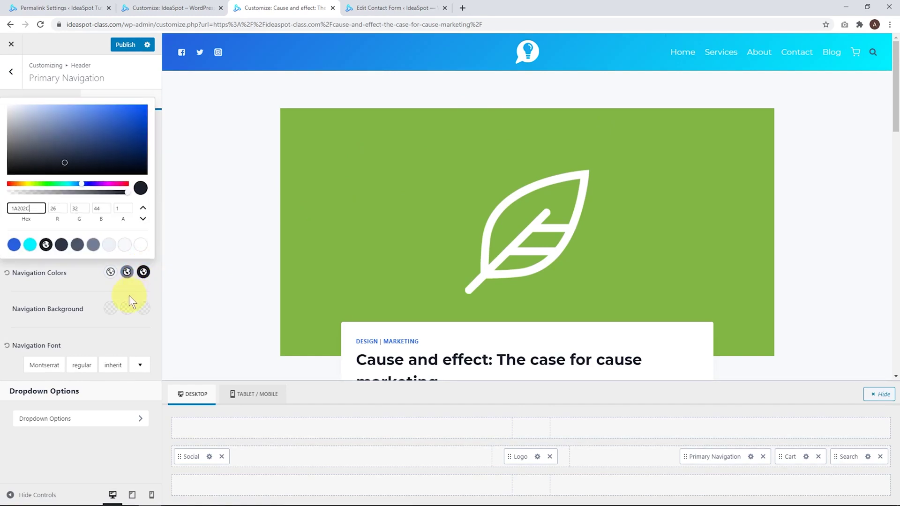
{"action": "left_click", "coordinate": [109, 244]}
{"action": "left_click", "coordinate": [63, 274]}
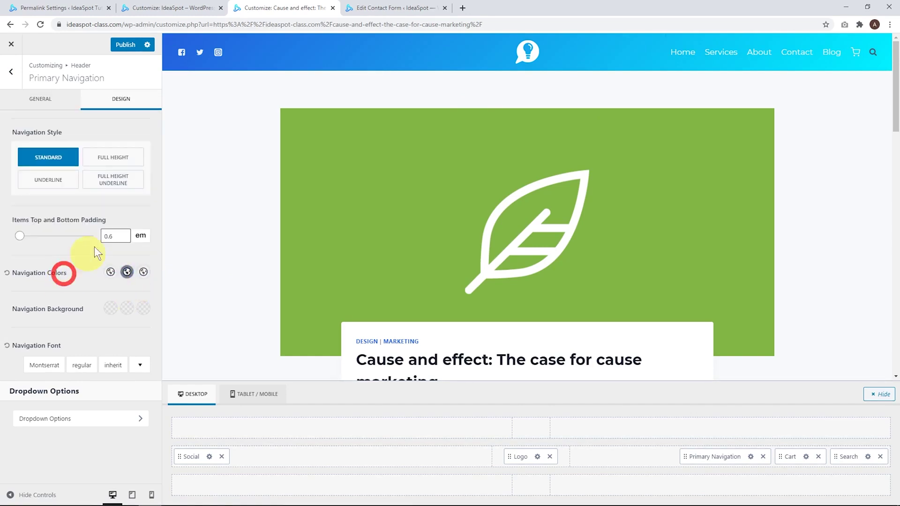
{"action": "left_click", "coordinate": [127, 45]}
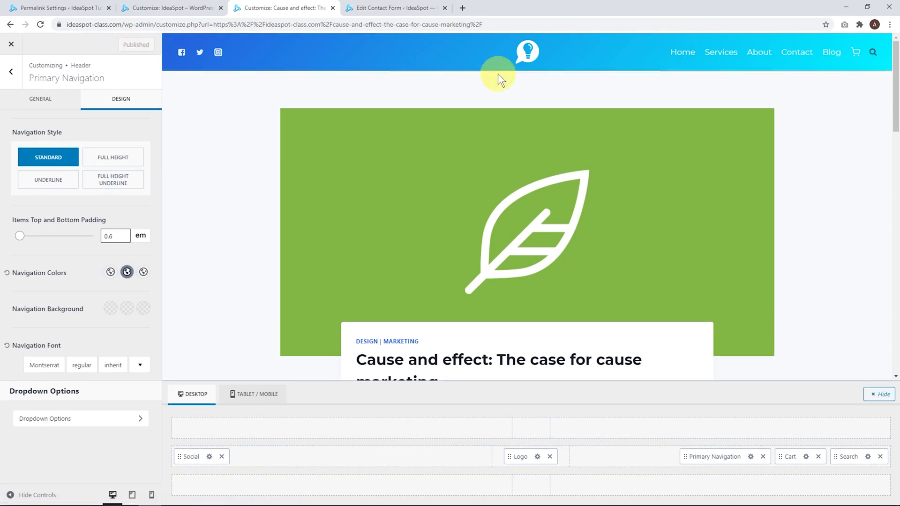
Step: Set the header search's initial color to the light palette color EDF2F7 and its hover color to gray 718096, and publish
{"action": "left_click", "coordinate": [858, 53]}
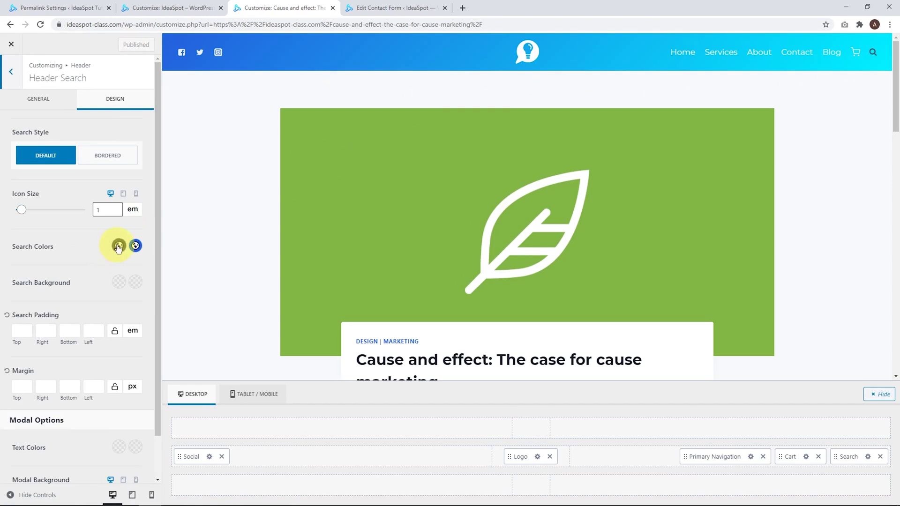
{"action": "left_click", "coordinate": [119, 245]}
{"action": "left_click", "coordinate": [215, 218]}
{"action": "left_click", "coordinate": [94, 240]}
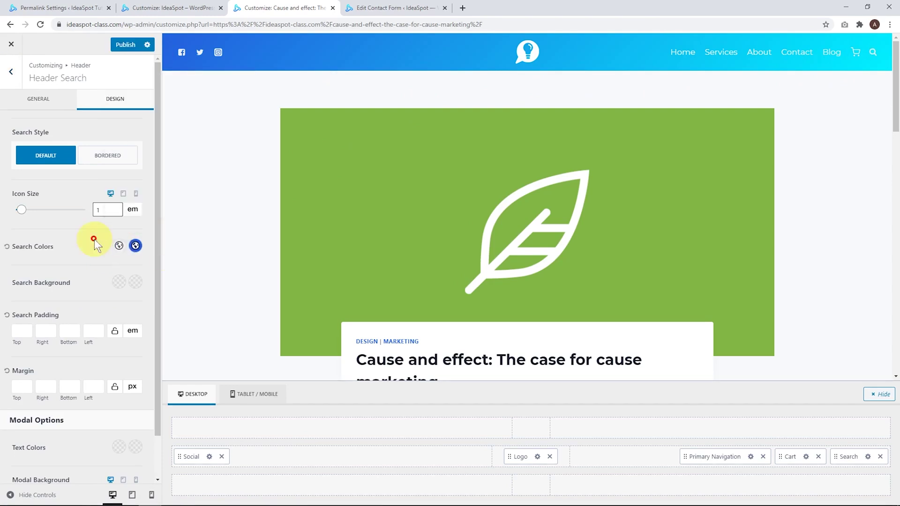
{"action": "left_click", "coordinate": [135, 246]}
{"action": "left_click", "coordinate": [217, 218]}
{"action": "left_click", "coordinate": [84, 246]}
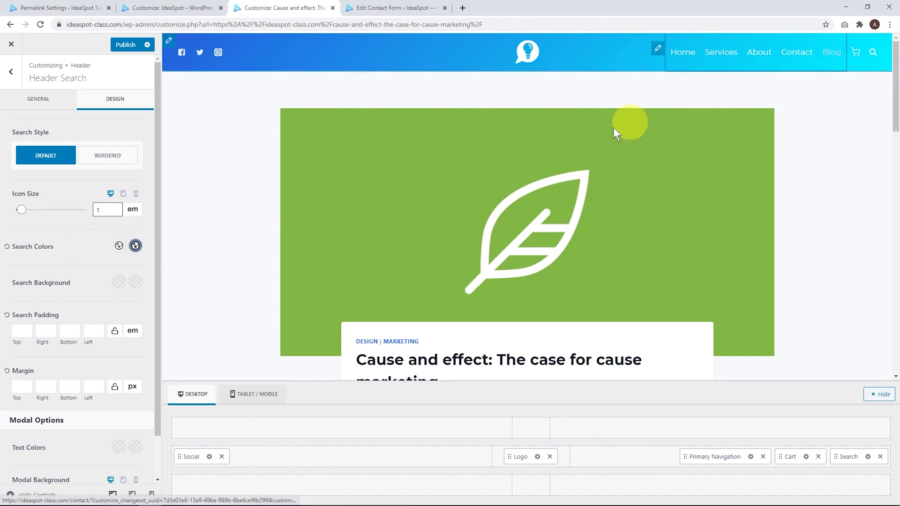
{"action": "left_click", "coordinate": [122, 46]}
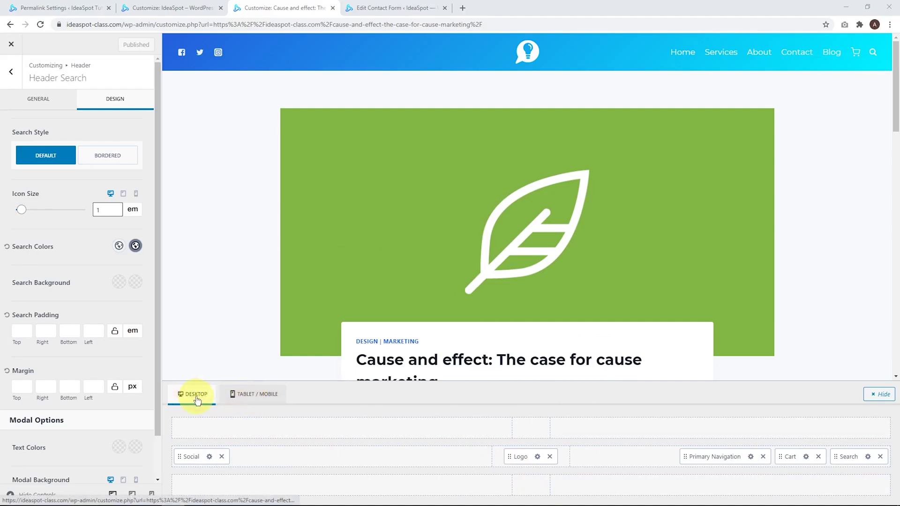
Step: Preview the menu drawer in the tablet/mobile header and open the mobile trigger's settings
{"action": "left_click", "coordinate": [235, 396]}
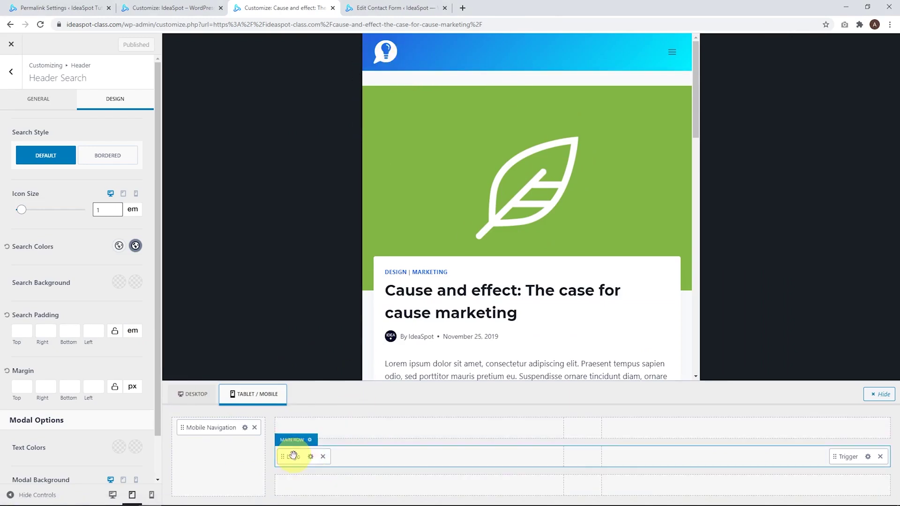
{"action": "left_click", "coordinate": [671, 53]}
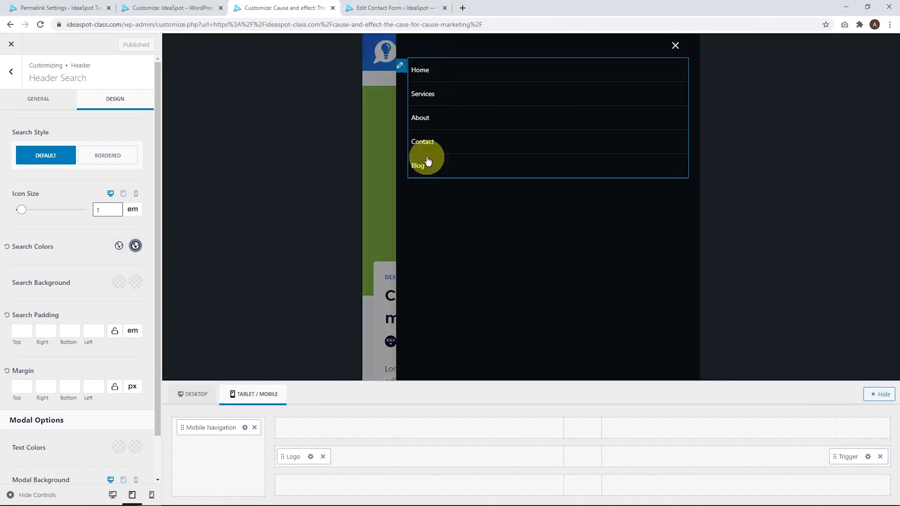
{"action": "left_click", "coordinate": [678, 49]}
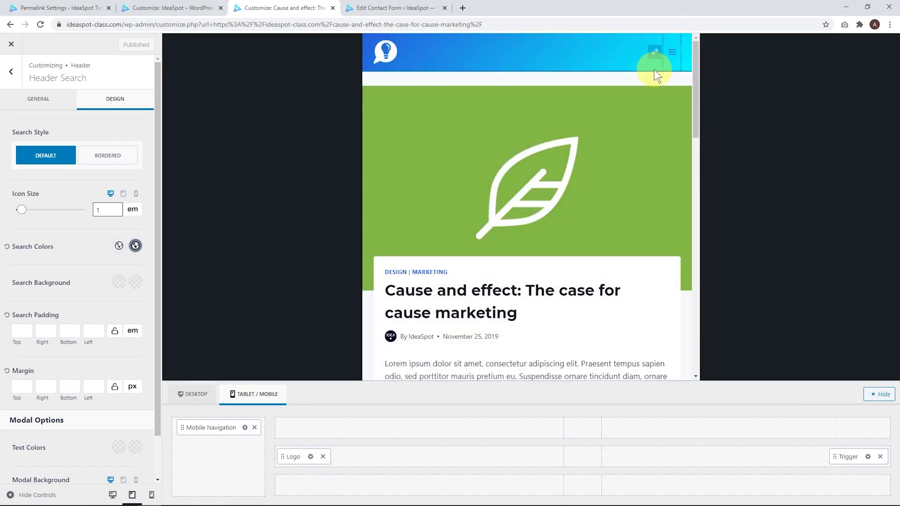
{"action": "left_click", "coordinate": [654, 53]}
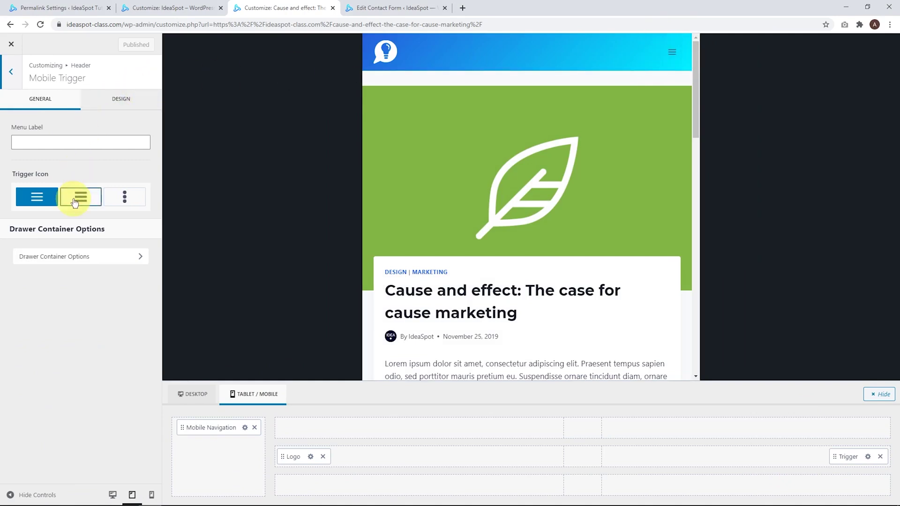
Step: Try the three-dot and thick three-line icons for the mobile trigger, and restore the thin three-line icon
{"action": "left_click", "coordinate": [127, 200]}
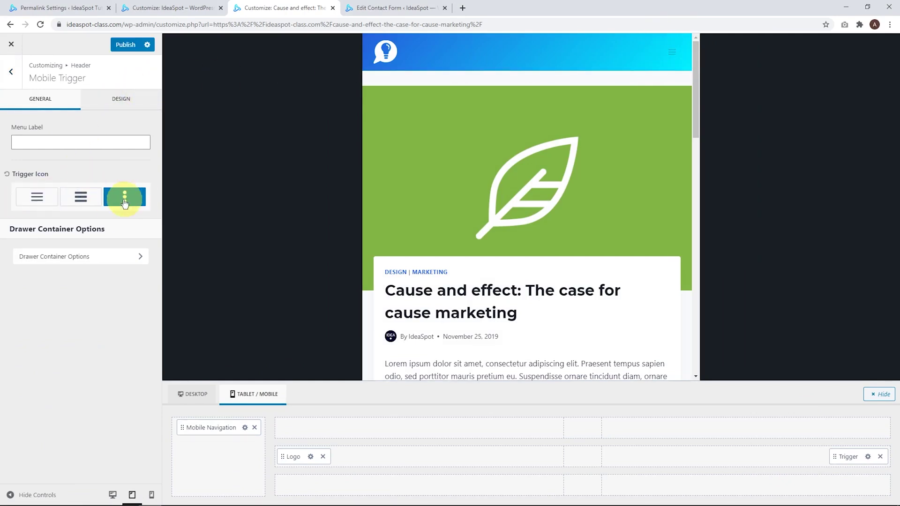
{"action": "left_click", "coordinate": [83, 202]}
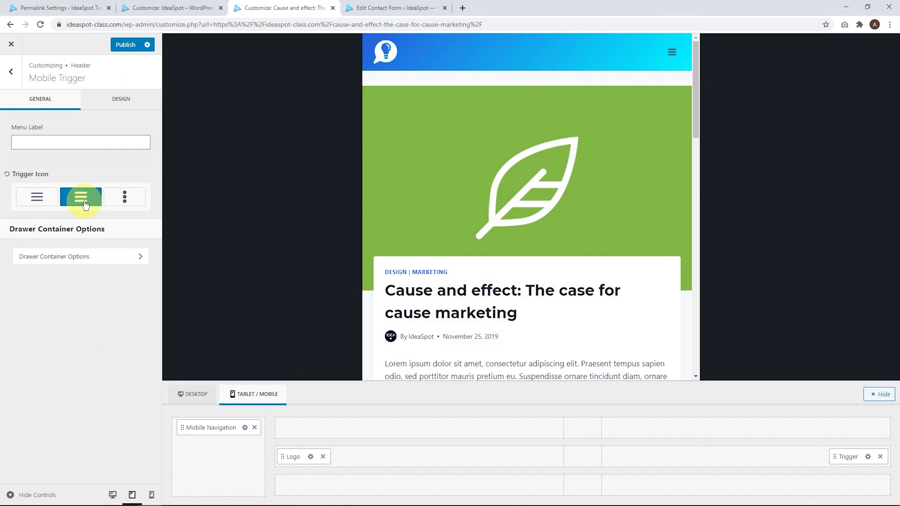
{"action": "left_click", "coordinate": [38, 205]}
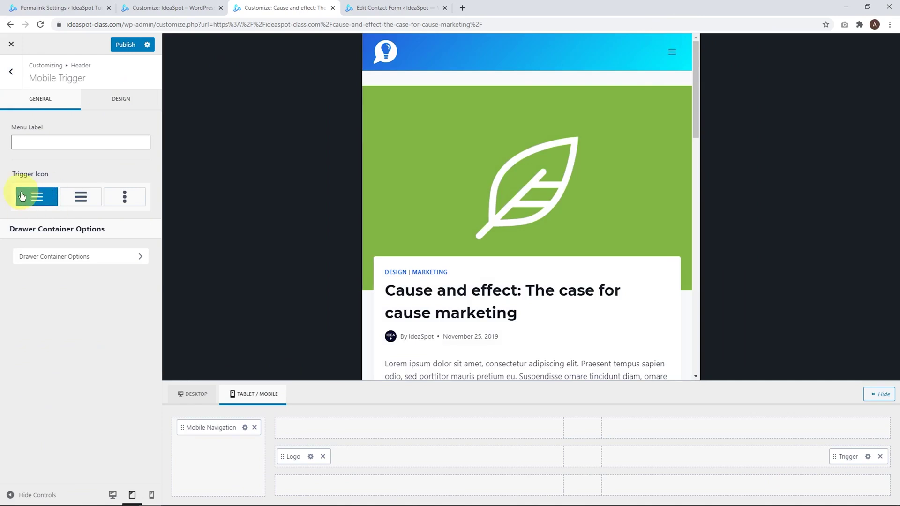
Step: Set the mobile trigger's initial color to the light palette color EDF2F7 and its hover color to gray 718096, and publish
{"action": "left_click", "coordinate": [113, 103]}
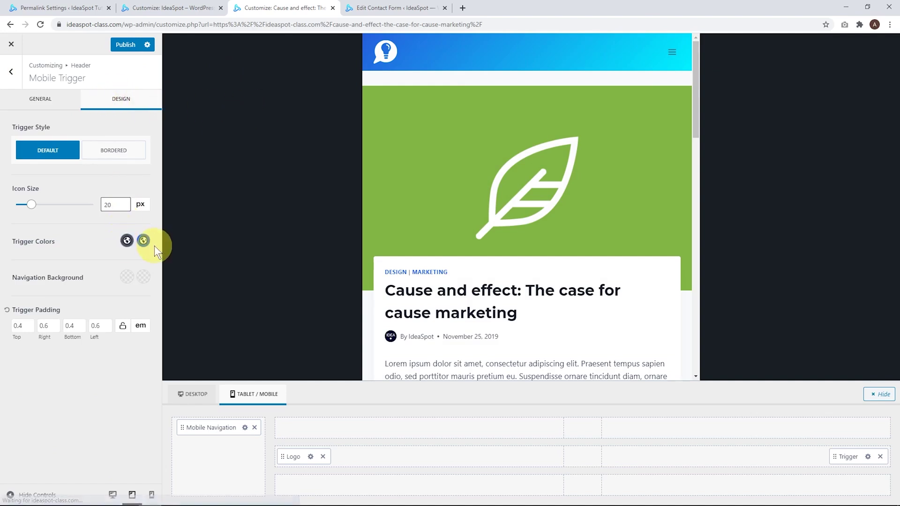
{"action": "left_click", "coordinate": [127, 241]}
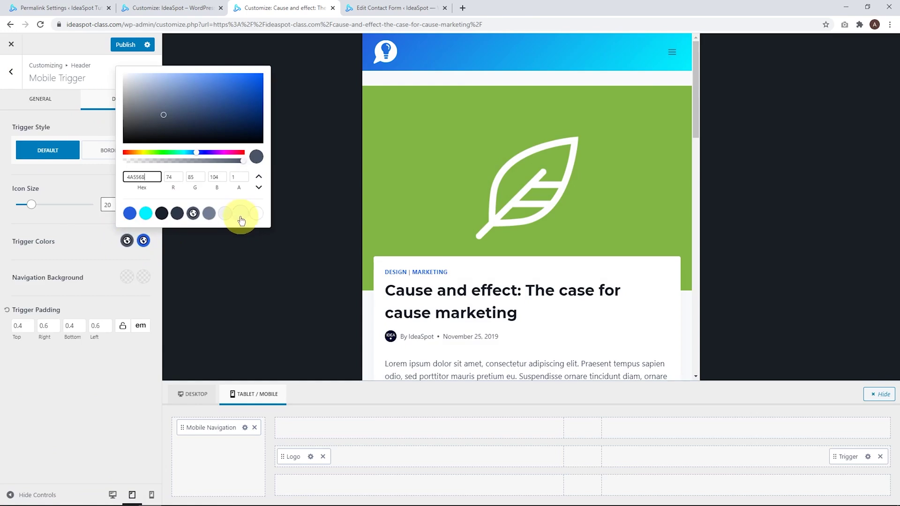
{"action": "left_click", "coordinate": [226, 214]}
{"action": "left_click", "coordinate": [143, 241]}
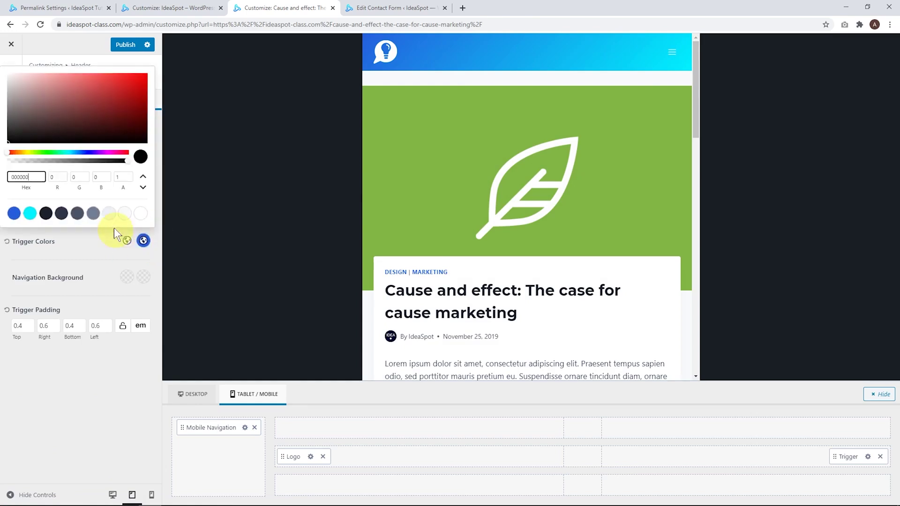
{"action": "left_click", "coordinate": [94, 214]}
{"action": "left_click", "coordinate": [482, 109]}
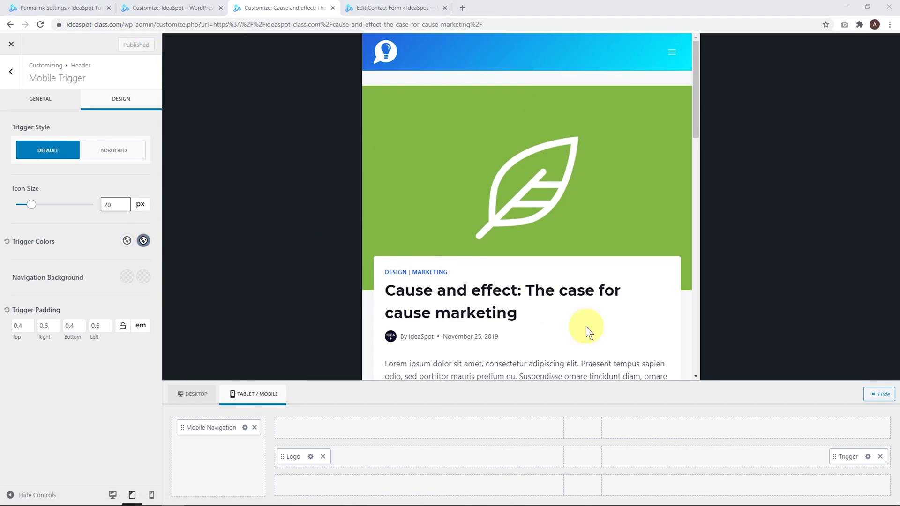
Step: Add a cart element beside the trigger in the mobile header's main row and give it the shopping cart icon
{"action": "left_click", "coordinate": [745, 456]}
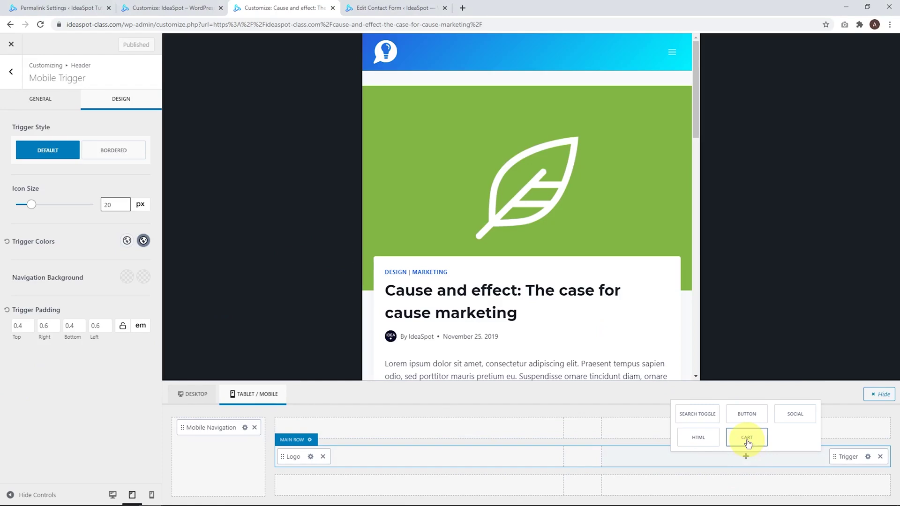
{"action": "left_click", "coordinate": [746, 439]}
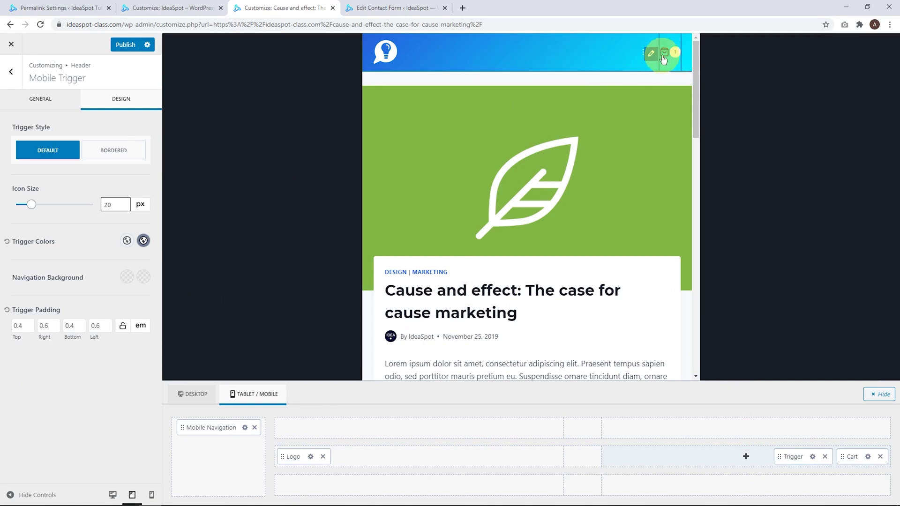
{"action": "left_click", "coordinate": [651, 52]}
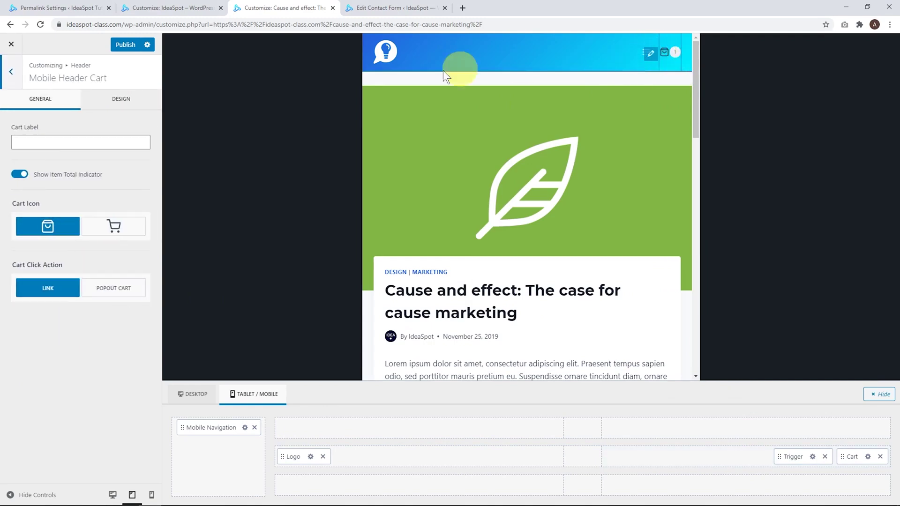
{"action": "left_click", "coordinate": [113, 226]}
Step: Set the mobile cart's initial color to the light palette color EDF2F7 and its hover color to gray 718096, and publish
{"action": "left_click", "coordinate": [112, 98]}
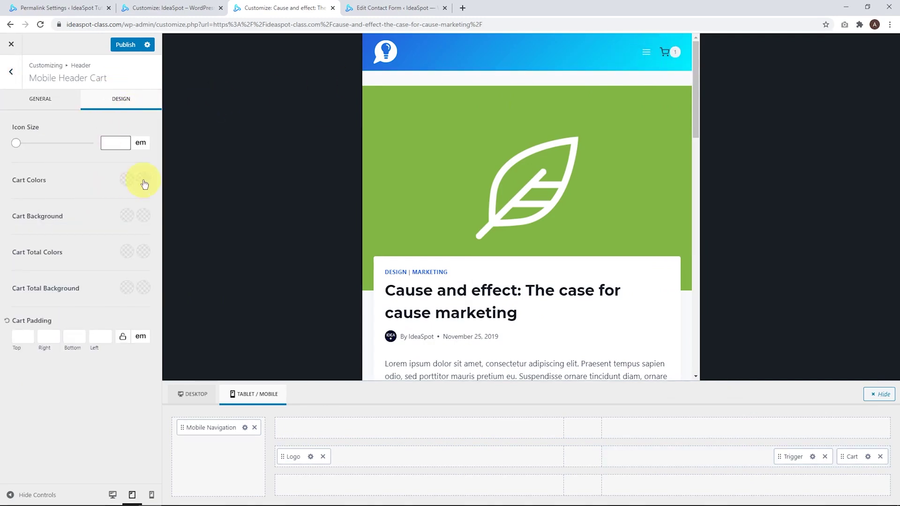
{"action": "left_click", "coordinate": [126, 179]}
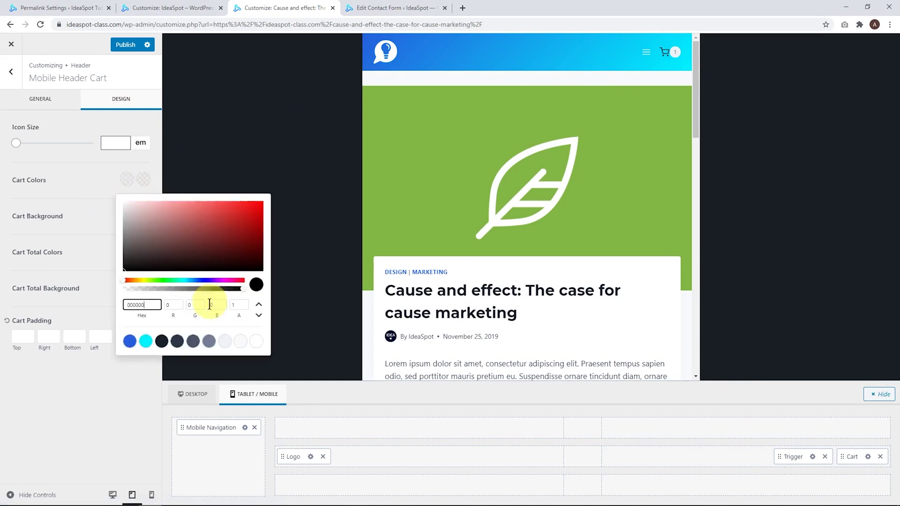
{"action": "left_click", "coordinate": [227, 345]}
{"action": "left_click", "coordinate": [143, 179]}
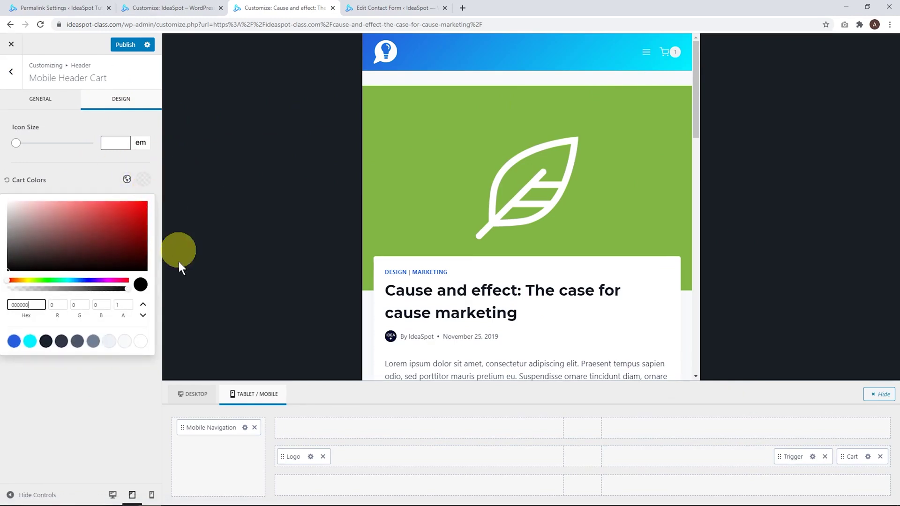
{"action": "left_click", "coordinate": [93, 341]}
{"action": "left_click", "coordinate": [76, 173]}
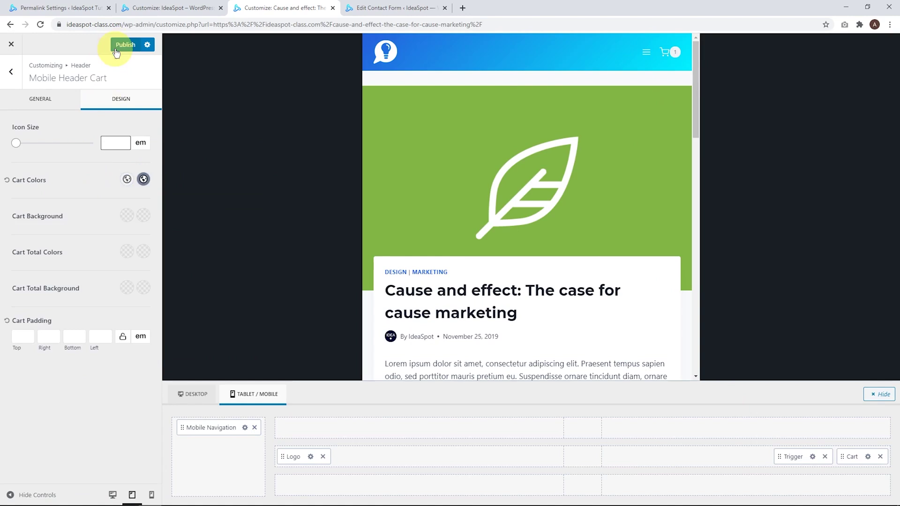
Step: Disable the mobile cart's item total indicator, move the cart ahead of the trigger in the main row, and publish
{"action": "left_click", "coordinate": [41, 105]}
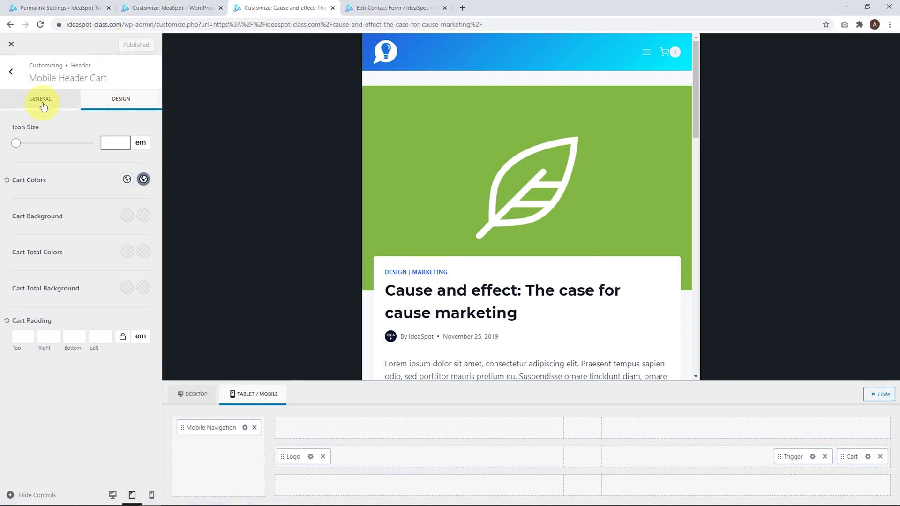
{"action": "left_click", "coordinate": [23, 176]}
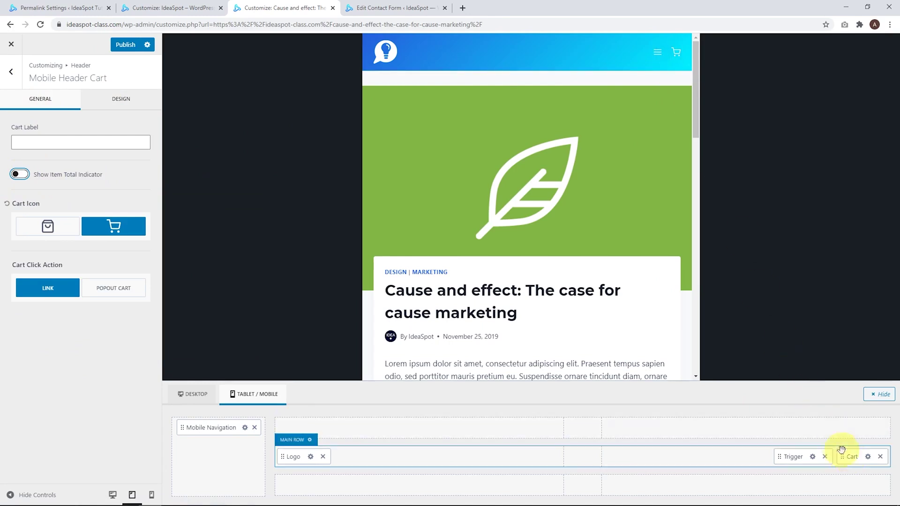
{"action": "left_click_drag", "start_coordinate": [842, 460], "coordinate": [761, 457]}
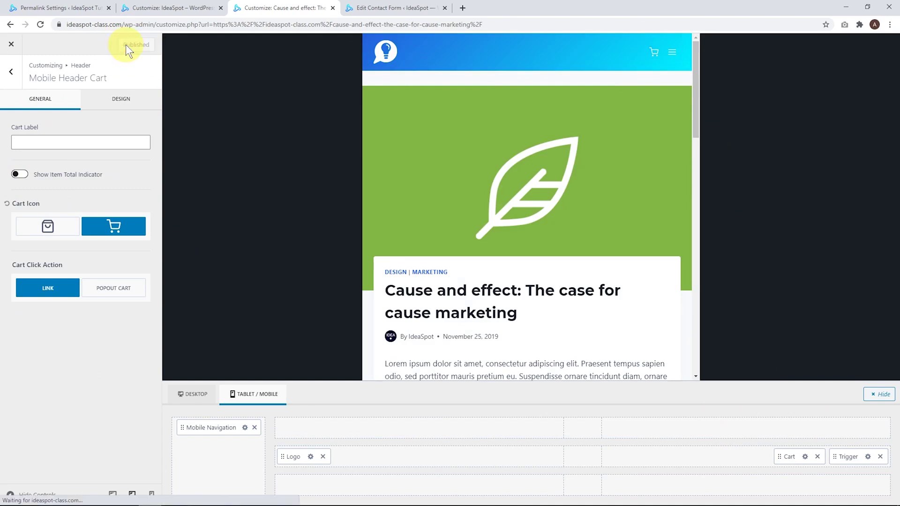
Step: Return to the desktop header and examine the Sticky Header settings for desktop and mobile
{"action": "left_click", "coordinate": [183, 395]}
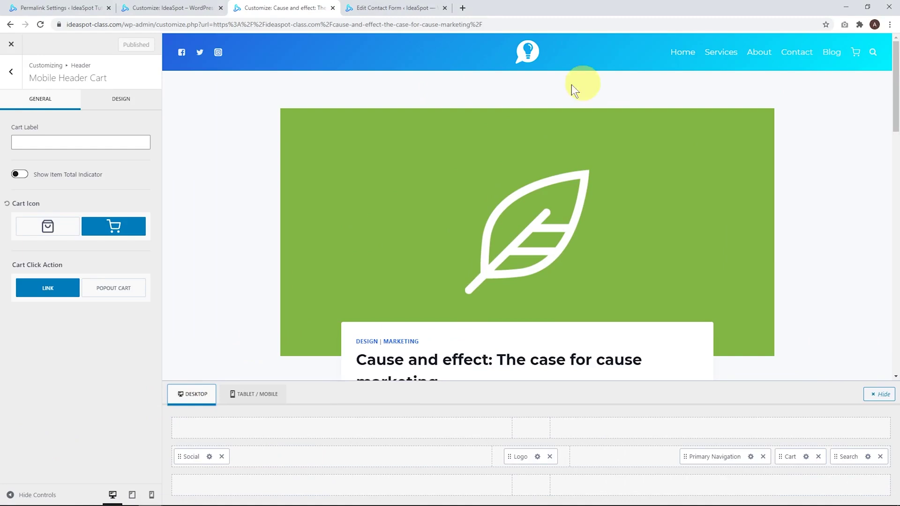
{"action": "left_click", "coordinate": [11, 71]}
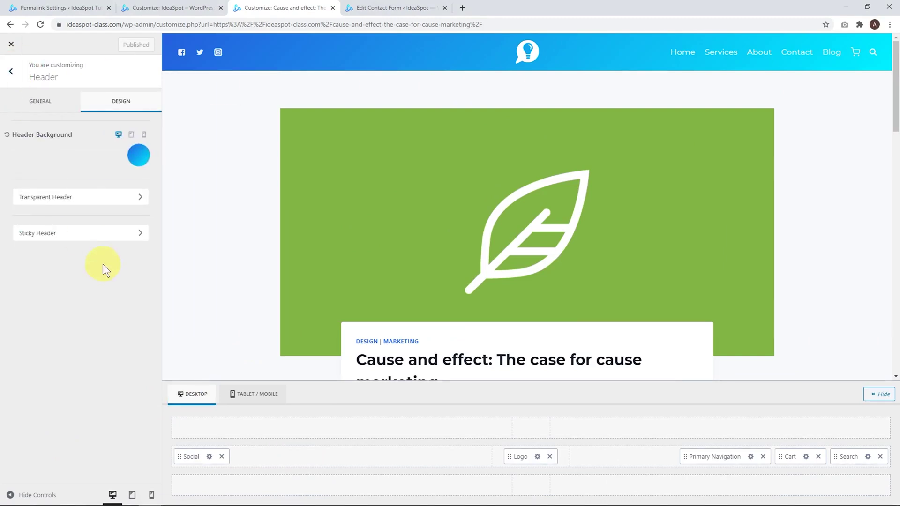
{"action": "left_click", "coordinate": [37, 234]}
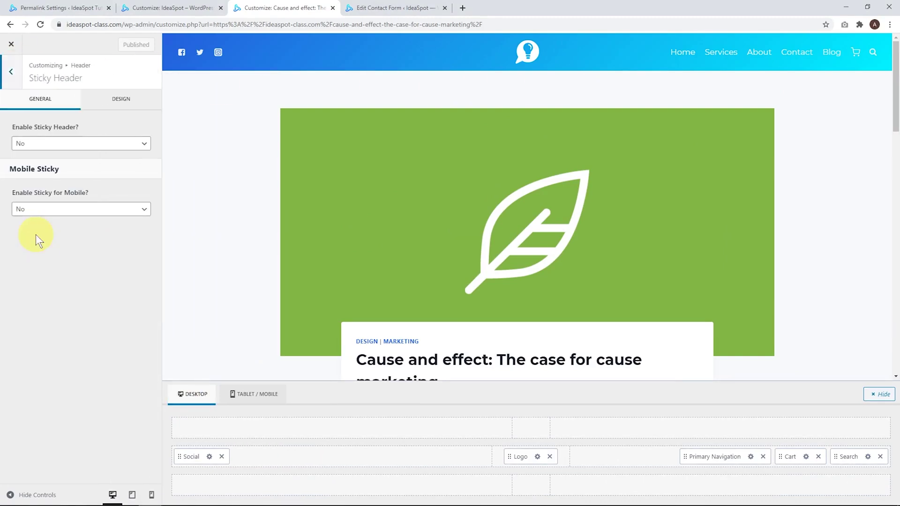
{"action": "scroll", "coordinate": [355, 106], "scroll_direction": "down", "scroll_amount": 2}
{"action": "scroll", "coordinate": [347, 135], "scroll_direction": "up", "scroll_amount": 2}
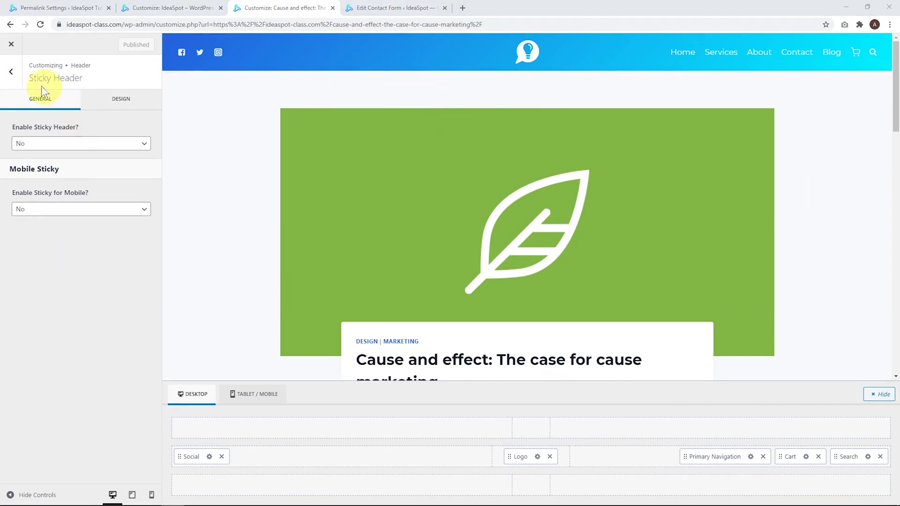
Step: Enable the desktop sticky header for only the main row and preview its behavior on the page
{"action": "left_click", "coordinate": [11, 72]}
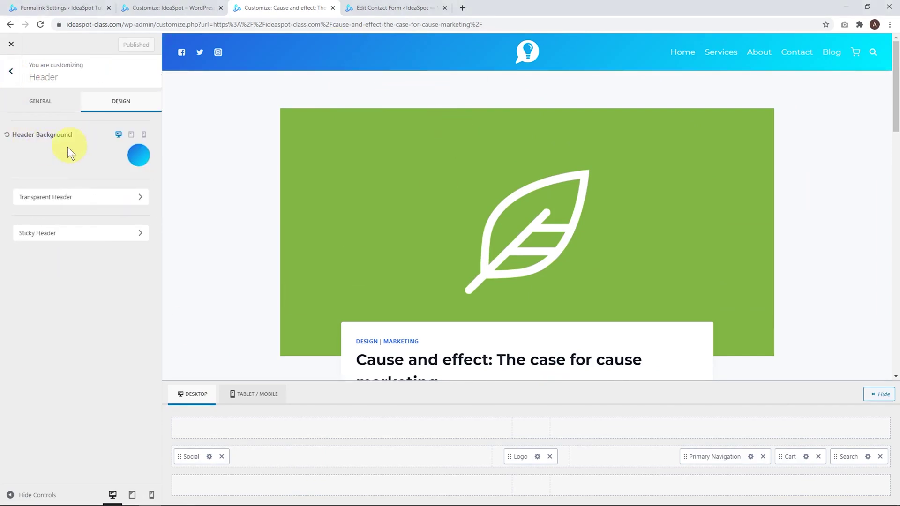
{"action": "left_click", "coordinate": [29, 236]}
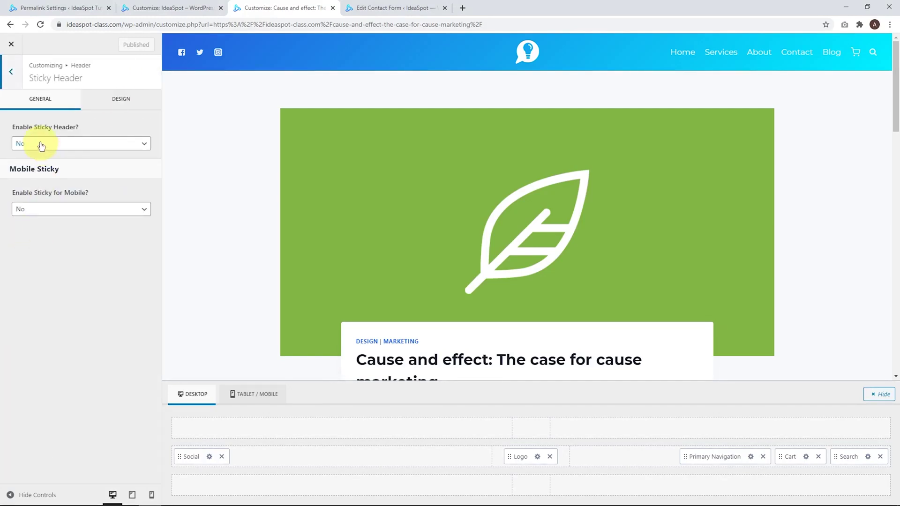
{"action": "left_click", "coordinate": [61, 143]}
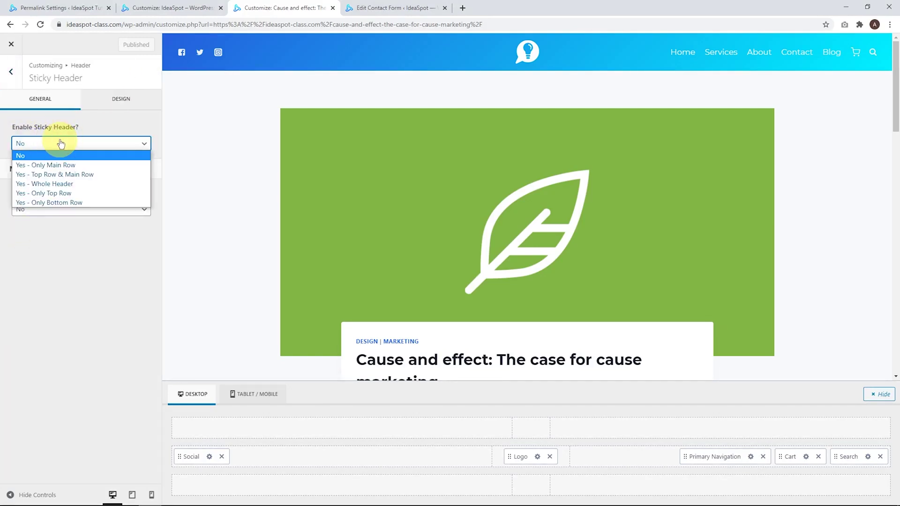
{"action": "left_click", "coordinate": [40, 165]}
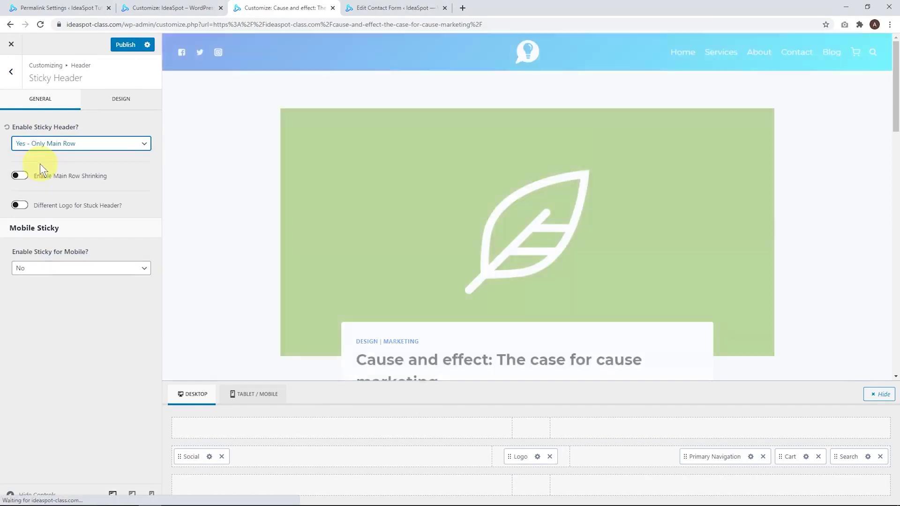
{"action": "scroll", "coordinate": [290, 149], "scroll_direction": "down", "scroll_amount": 7}
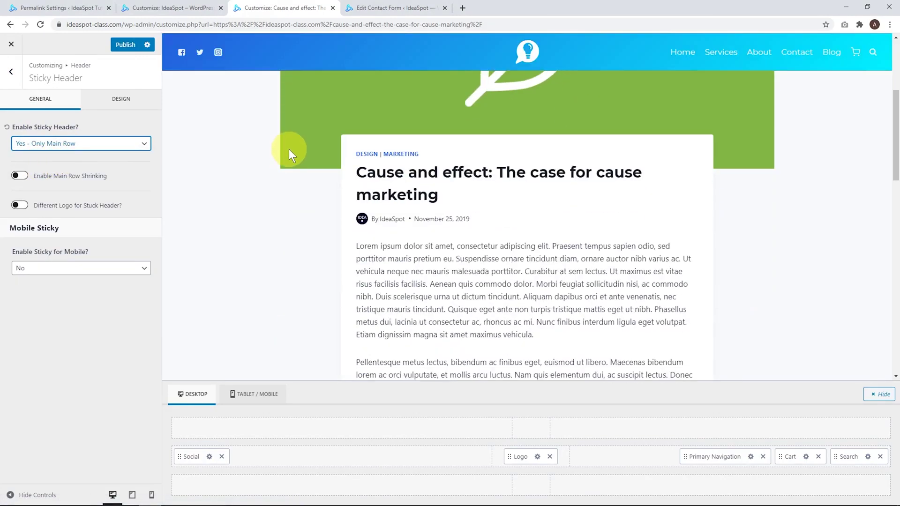
{"action": "scroll", "coordinate": [576, 84], "scroll_direction": "up", "scroll_amount": 8}
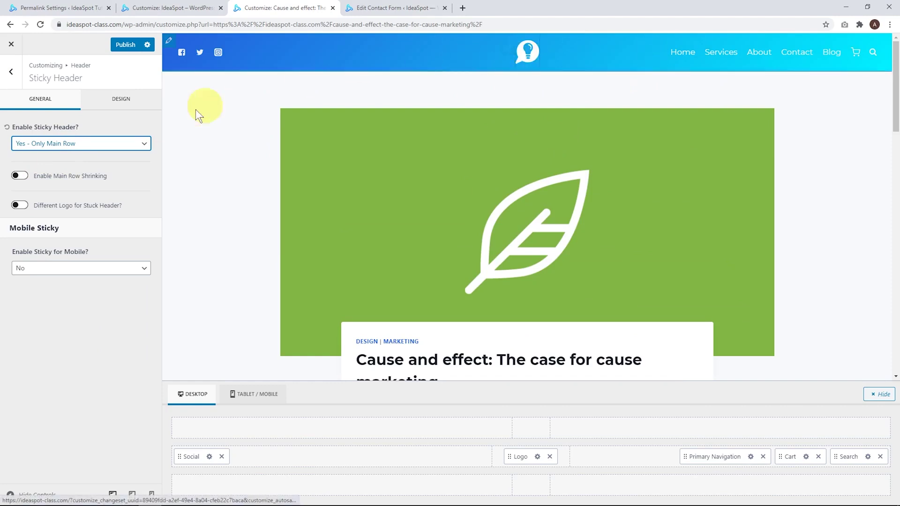
{"action": "left_click", "coordinate": [62, 150]}
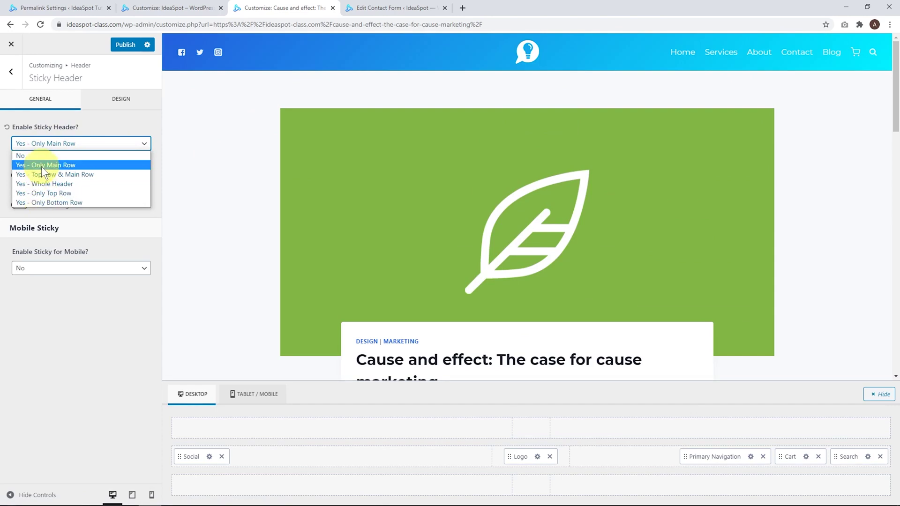
{"action": "left_click", "coordinate": [102, 125]}
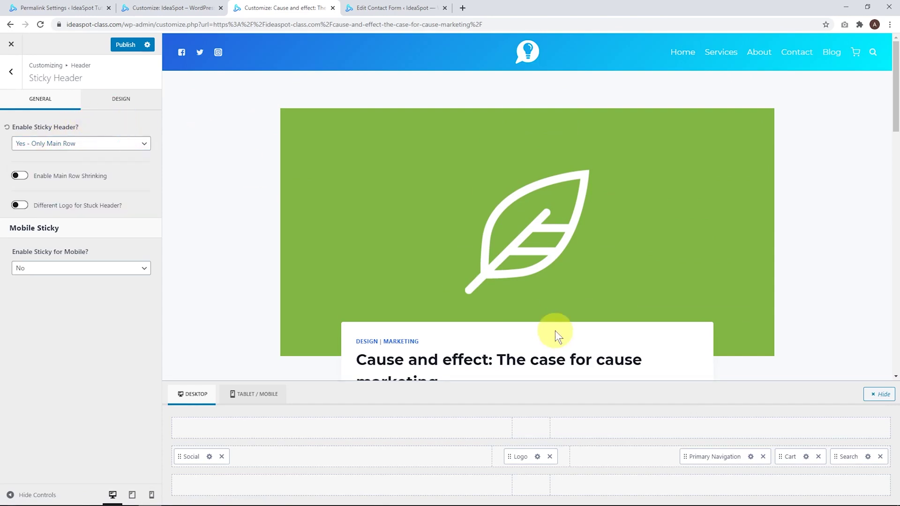
Step: Move the primary navigation to the center of the desktop bottom row and make only the bottom row sticky
{"action": "left_click_drag", "start_coordinate": [699, 458], "coordinate": [508, 488]}
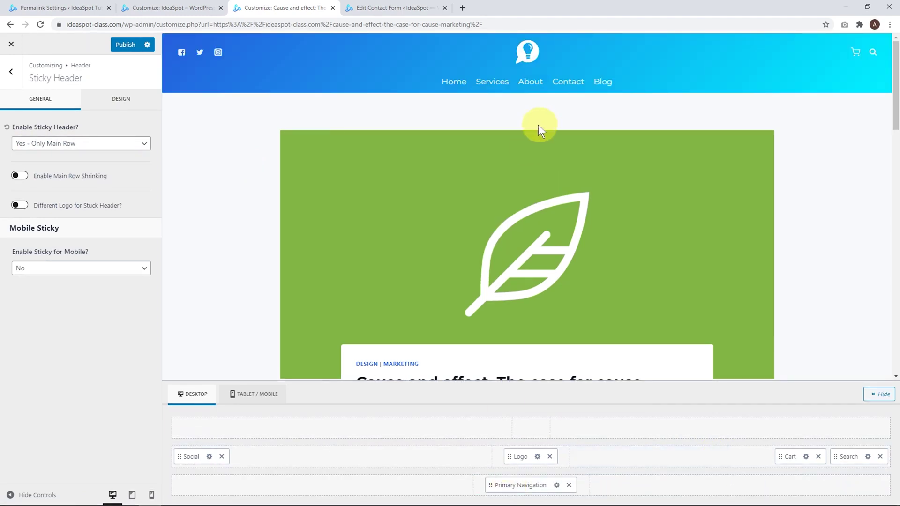
{"action": "left_click", "coordinate": [79, 144]}
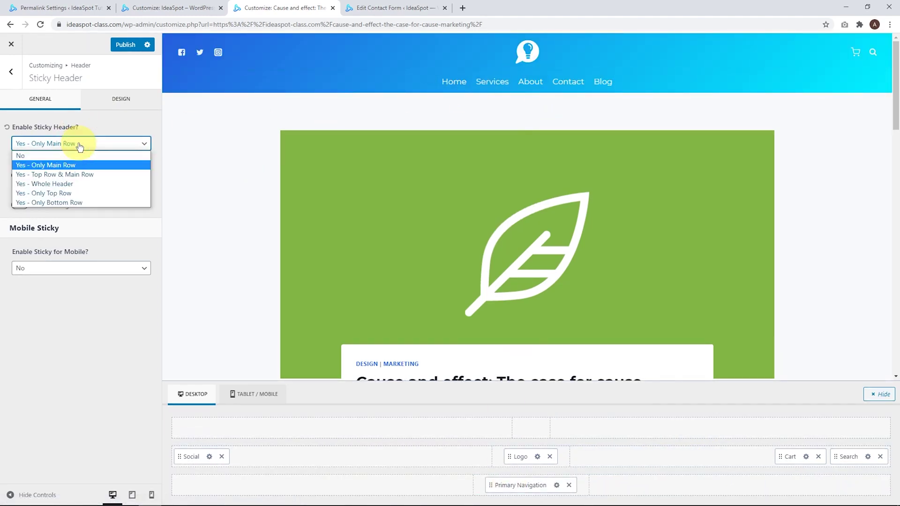
{"action": "left_click", "coordinate": [44, 202]}
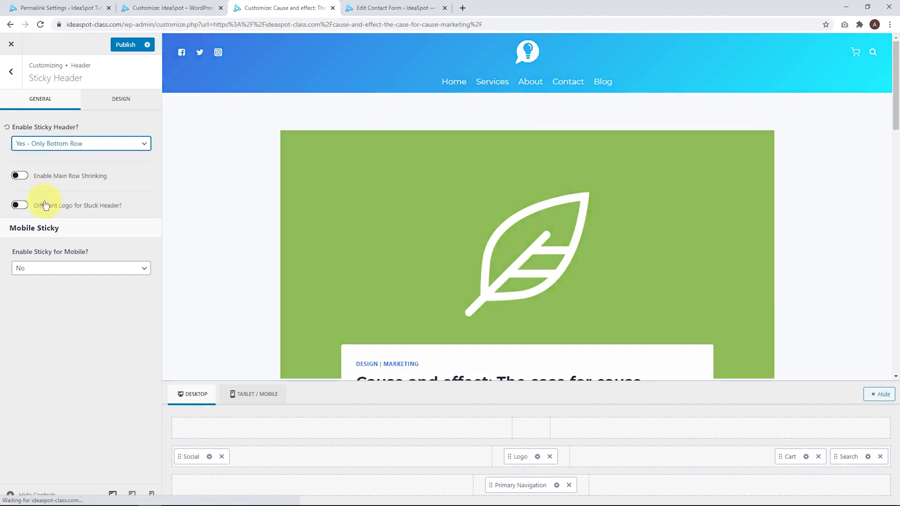
Step: Preview the sticky bottom row over the page content and publish the header changes
{"action": "scroll", "coordinate": [502, 80], "scroll_direction": "down", "scroll_amount": 5}
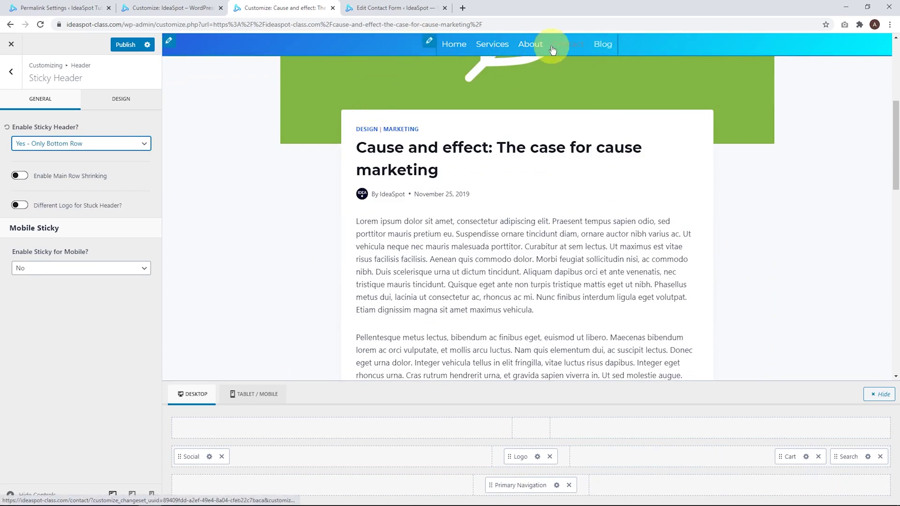
{"action": "scroll", "coordinate": [577, 85], "scroll_direction": "down", "scroll_amount": 3}
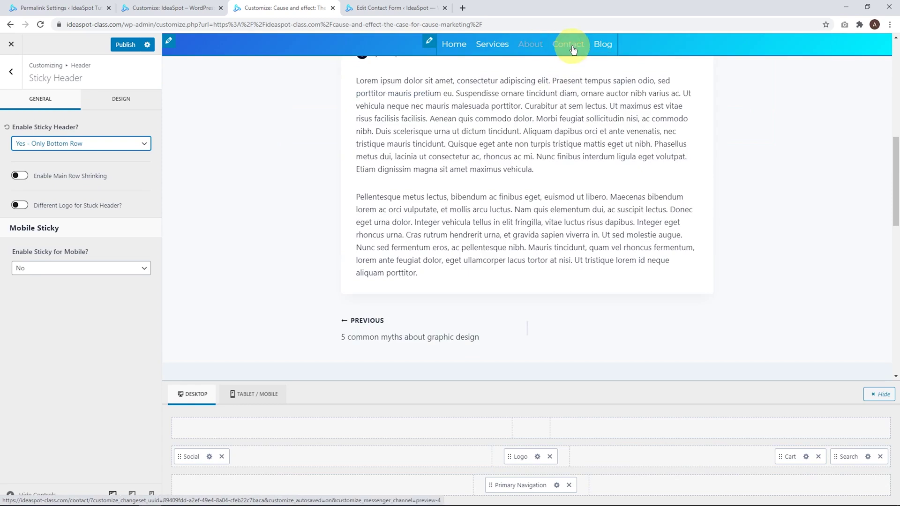
{"action": "scroll", "coordinate": [527, 144], "scroll_direction": "up", "scroll_amount": 1}
{"action": "scroll", "coordinate": [527, 144], "scroll_direction": "up", "scroll_amount": 8}
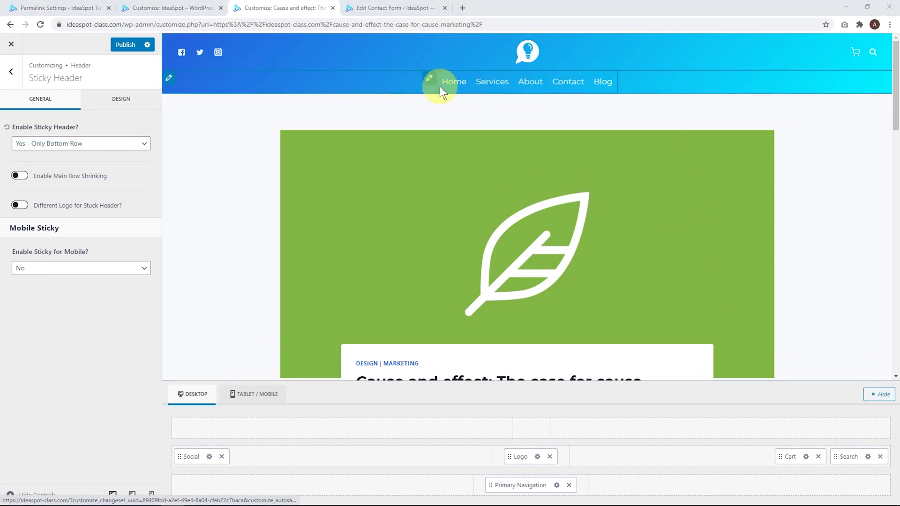
{"action": "left_click", "coordinate": [120, 43]}
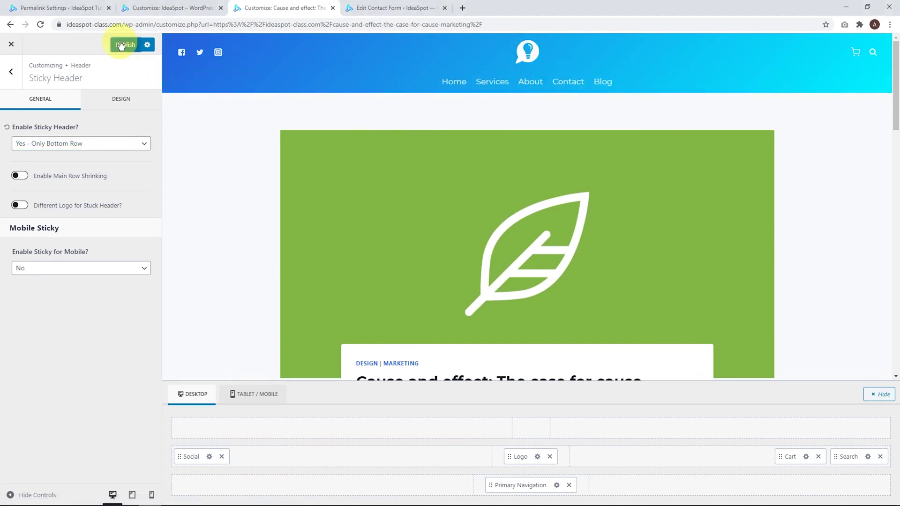
Step: Give the desktop sticky header background a gradient from palette blue 255FDD to palette cyan 00F2FF
{"action": "left_click", "coordinate": [117, 98]}
{"action": "scroll", "coordinate": [268, 177], "scroll_direction": "down", "scroll_amount": 3}
{"action": "scroll", "coordinate": [268, 174], "scroll_direction": "down", "scroll_amount": 3}
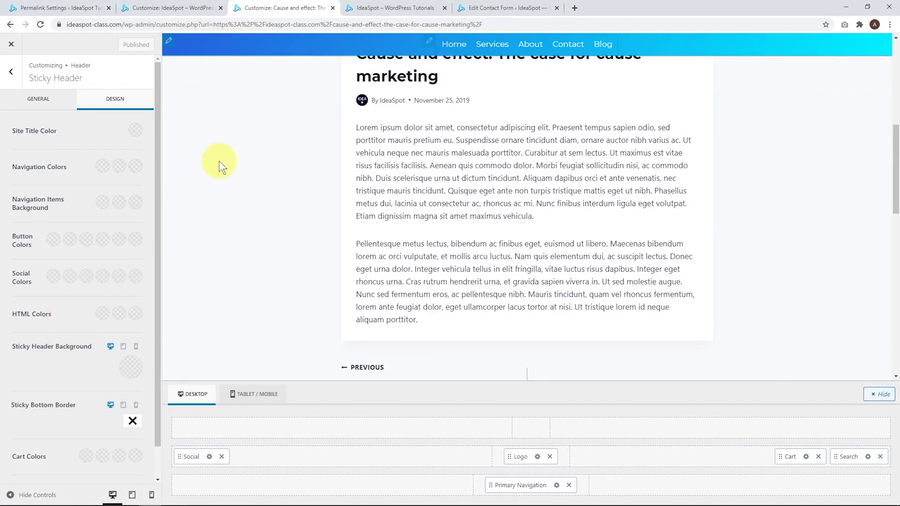
{"action": "left_click", "coordinate": [131, 372]}
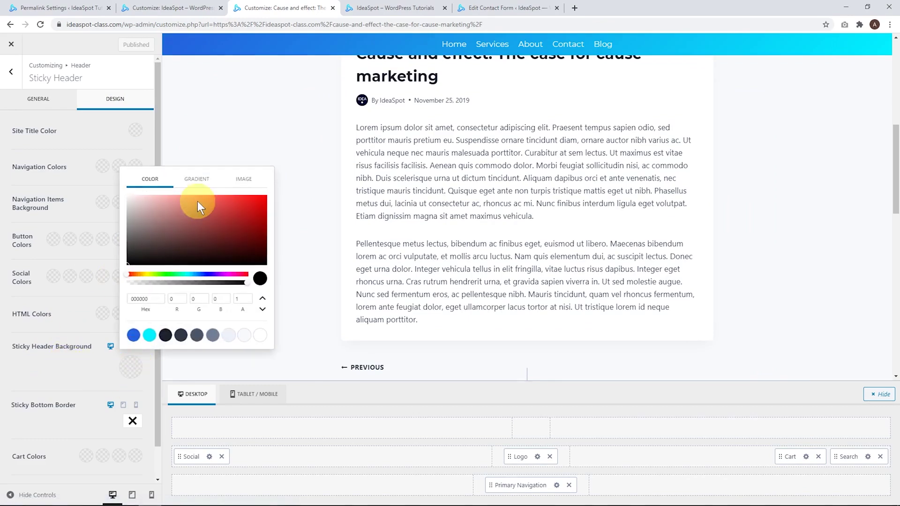
{"action": "left_click", "coordinate": [197, 179]}
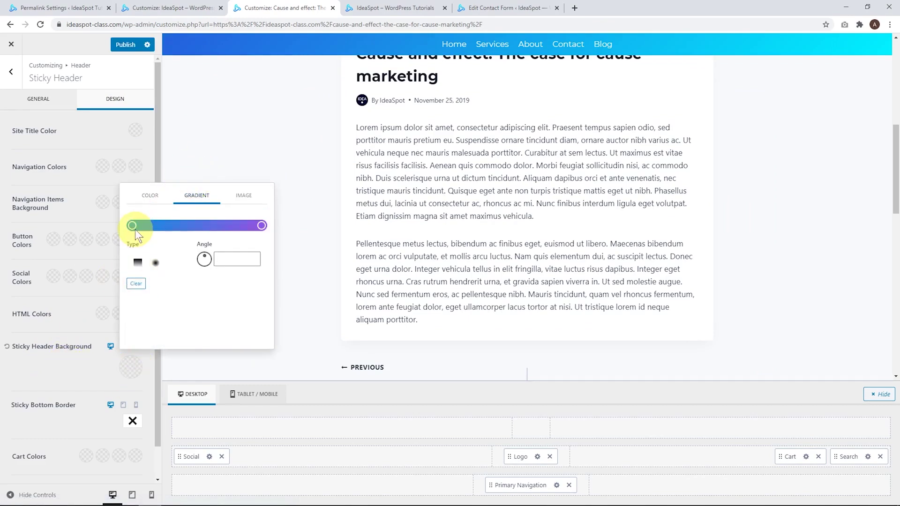
{"action": "left_click", "coordinate": [132, 226]}
{"action": "left_click", "coordinate": [70, 319]}
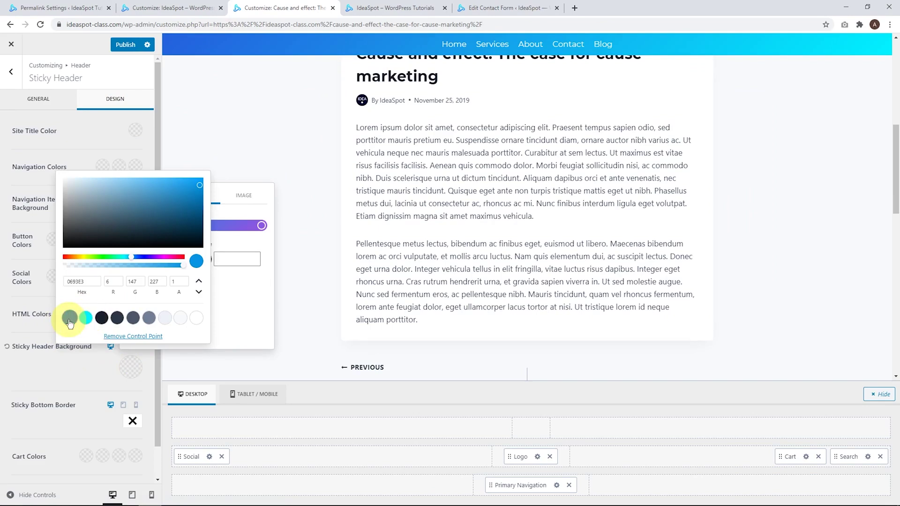
{"action": "left_click", "coordinate": [233, 313]}
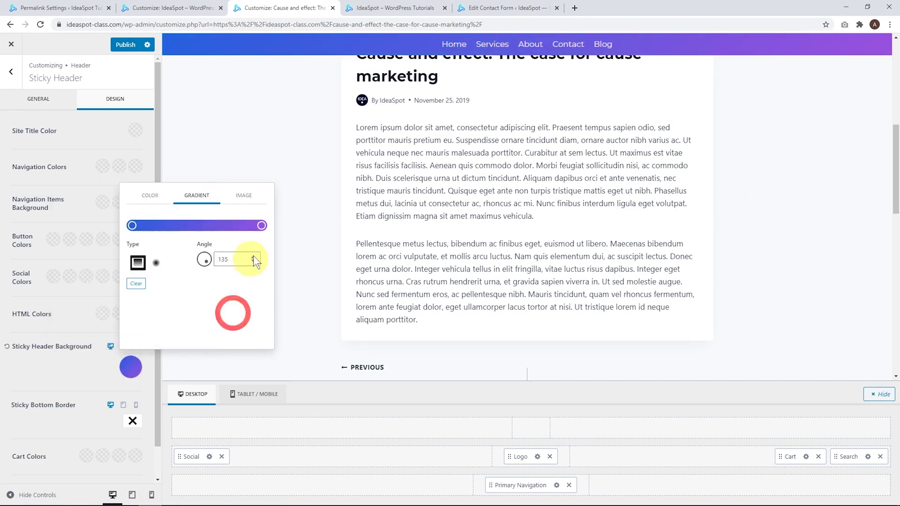
{"action": "left_click", "coordinate": [261, 226]}
{"action": "left_click", "coordinate": [85, 318]}
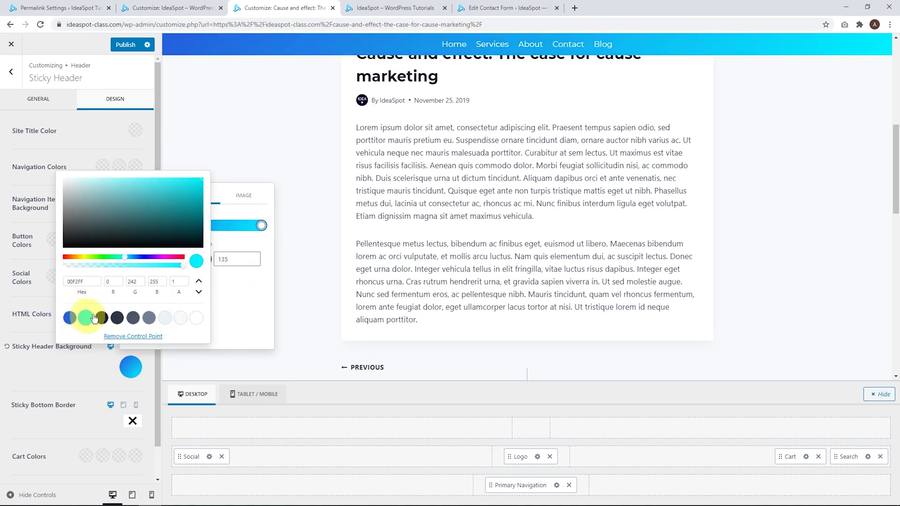
{"action": "left_click", "coordinate": [230, 294]}
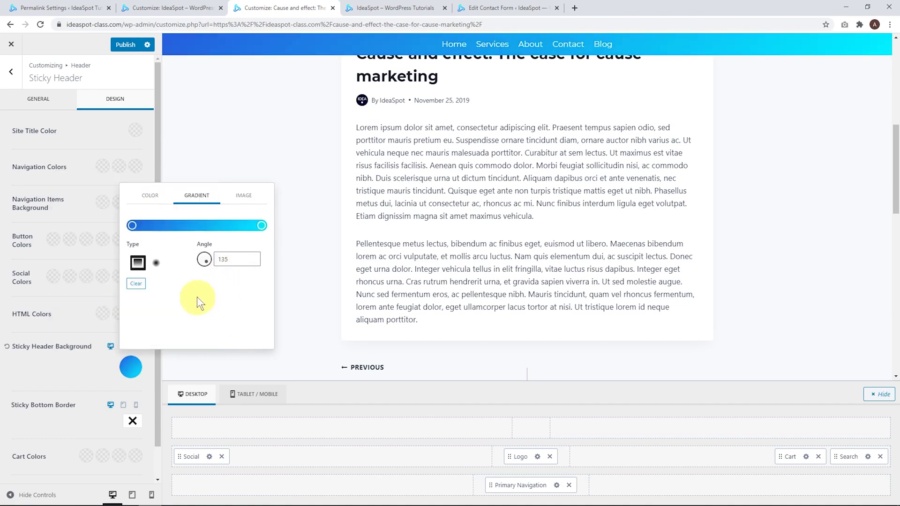
Step: Lower the blue gradient stop's opacity to 0.53 and preview the sticky header over the page content
{"action": "left_click", "coordinate": [131, 226]}
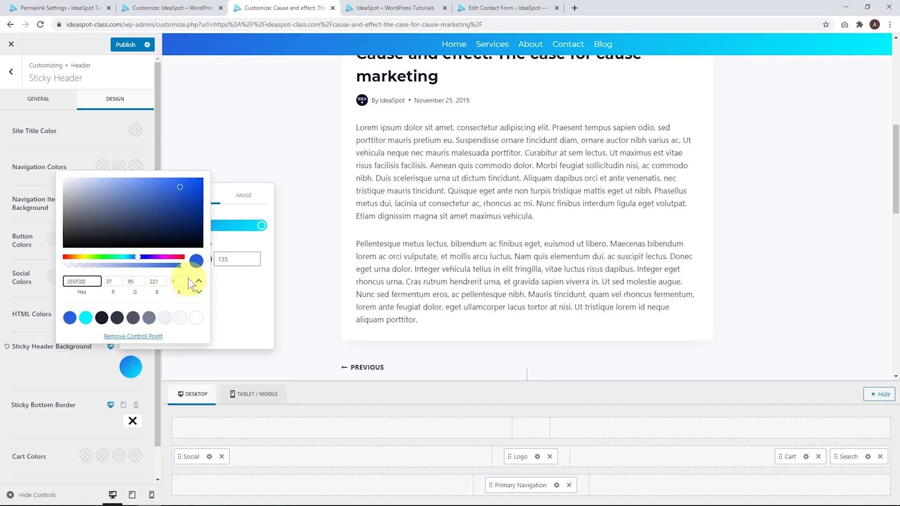
{"action": "left_click", "coordinate": [130, 264]}
{"action": "left_click", "coordinate": [127, 265]}
{"action": "left_click", "coordinate": [245, 302]}
{"action": "scroll", "coordinate": [410, 164], "scroll_direction": "down", "scroll_amount": 1}
{"action": "scroll", "coordinate": [410, 164], "scroll_direction": "down", "scroll_amount": 3}
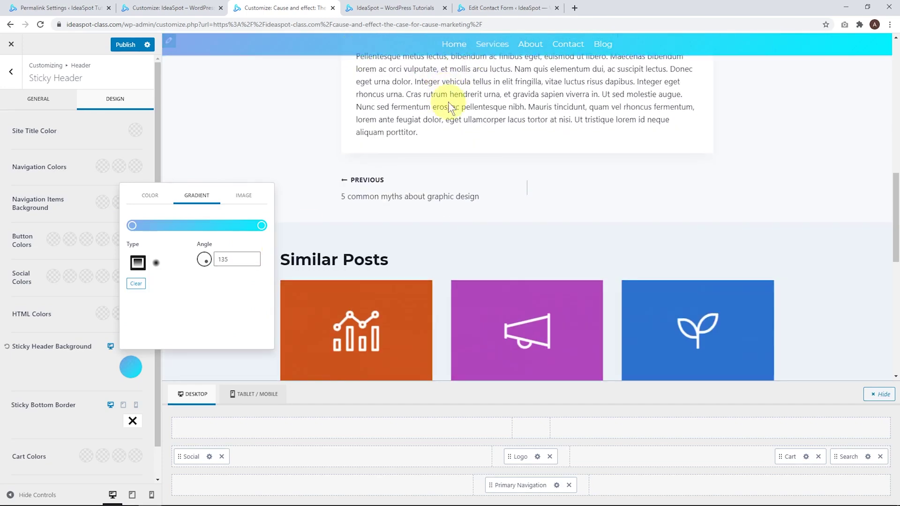
{"action": "scroll", "coordinate": [450, 107], "scroll_direction": "up", "scroll_amount": 2}
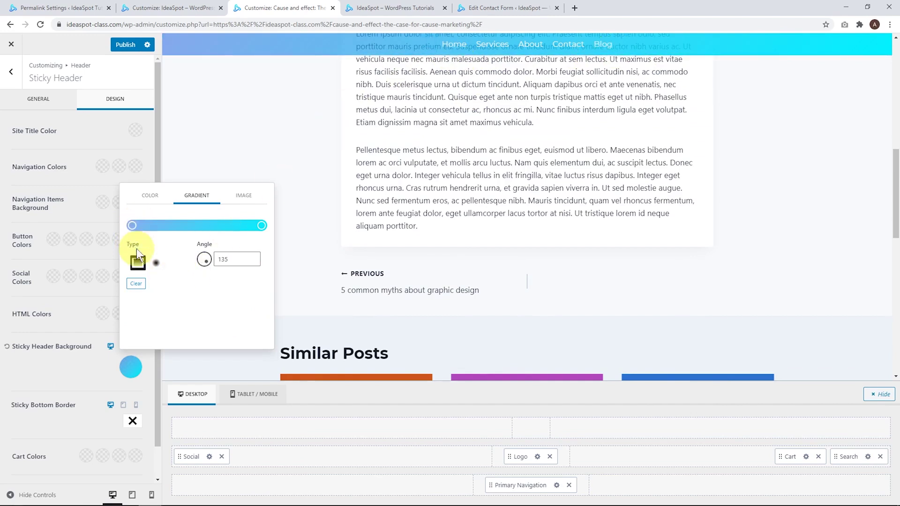
Step: Set the blue gradient stop's opacity to 0.9, preview the sticky header on the page, and publish
{"action": "left_click", "coordinate": [130, 227]}
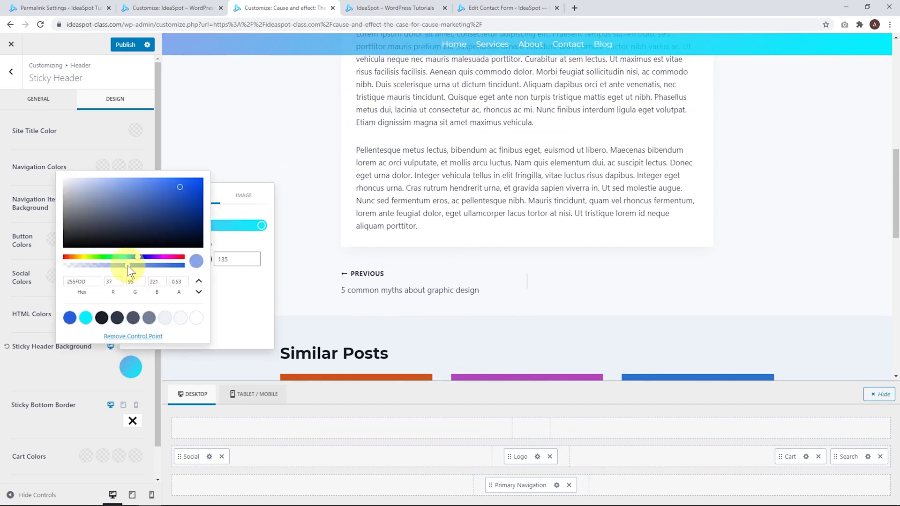
{"action": "left_click_drag", "start_coordinate": [159, 268], "coordinate": [167, 263]}
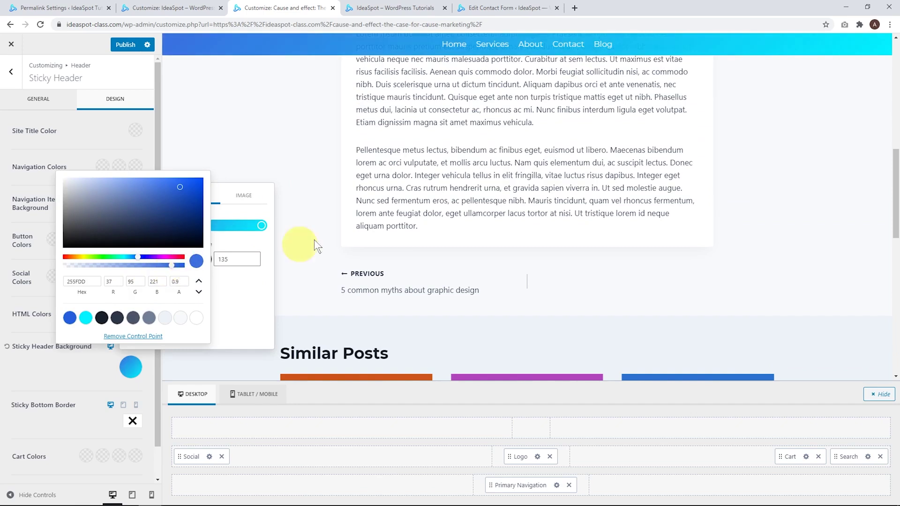
{"action": "left_click", "coordinate": [482, 203]}
{"action": "scroll", "coordinate": [474, 89], "scroll_direction": "up", "scroll_amount": 3}
{"action": "scroll", "coordinate": [475, 89], "scroll_direction": "down", "scroll_amount": 5}
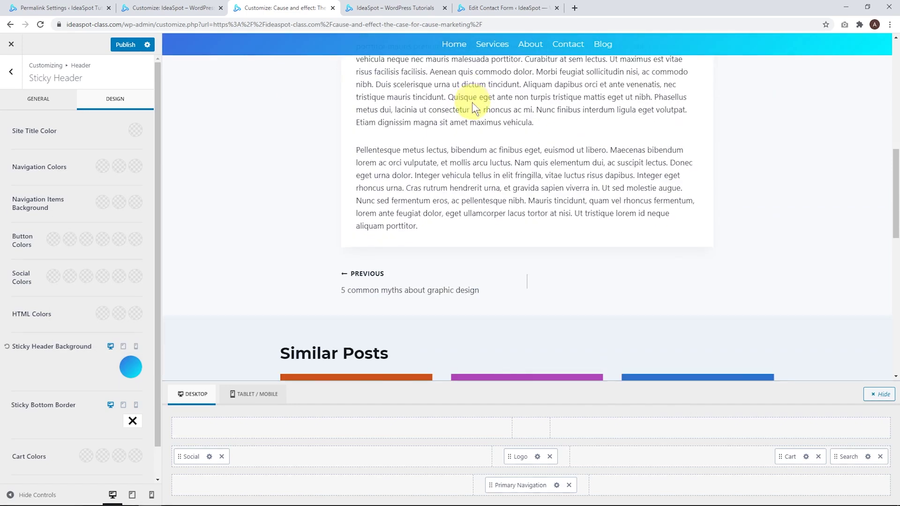
{"action": "scroll", "coordinate": [333, 89], "scroll_direction": "up", "scroll_amount": 5}
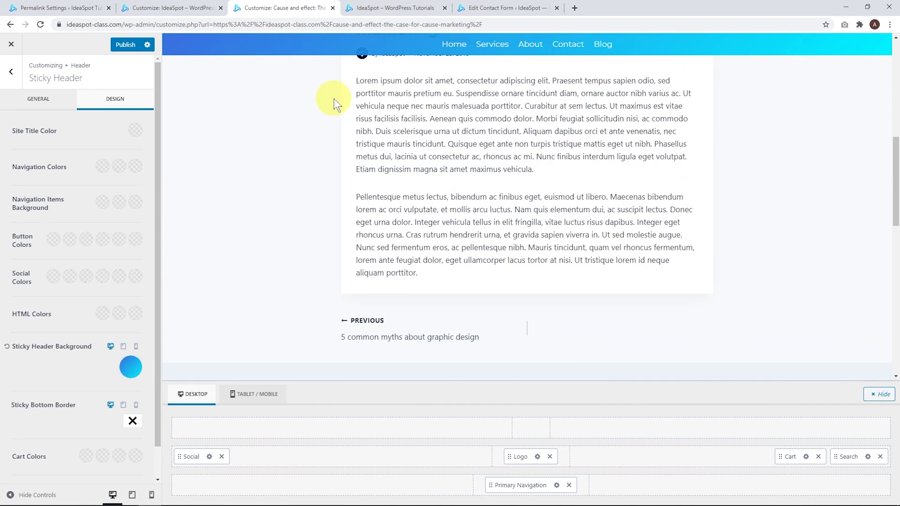
{"action": "scroll", "coordinate": [337, 110], "scroll_direction": "up", "scroll_amount": 3}
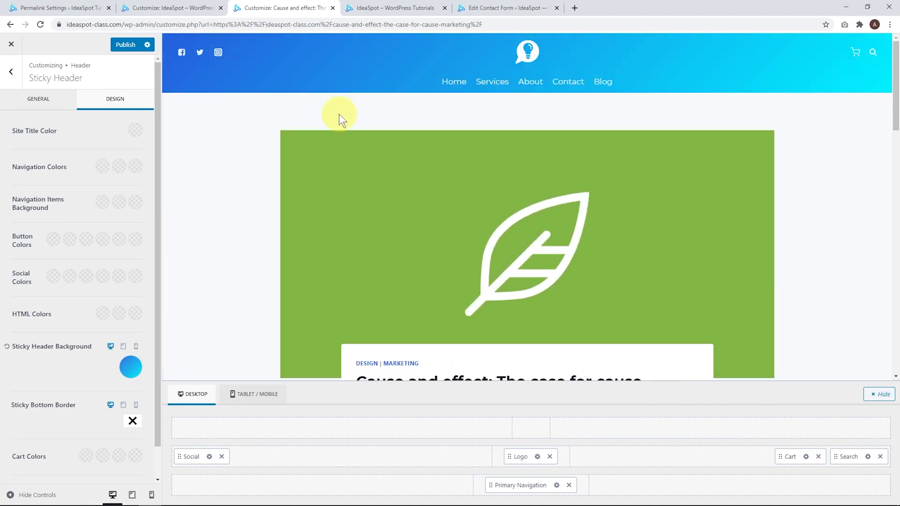
{"action": "scroll", "coordinate": [340, 106], "scroll_direction": "down", "scroll_amount": 10}
{"action": "scroll", "coordinate": [339, 113], "scroll_direction": "up", "scroll_amount": 10}
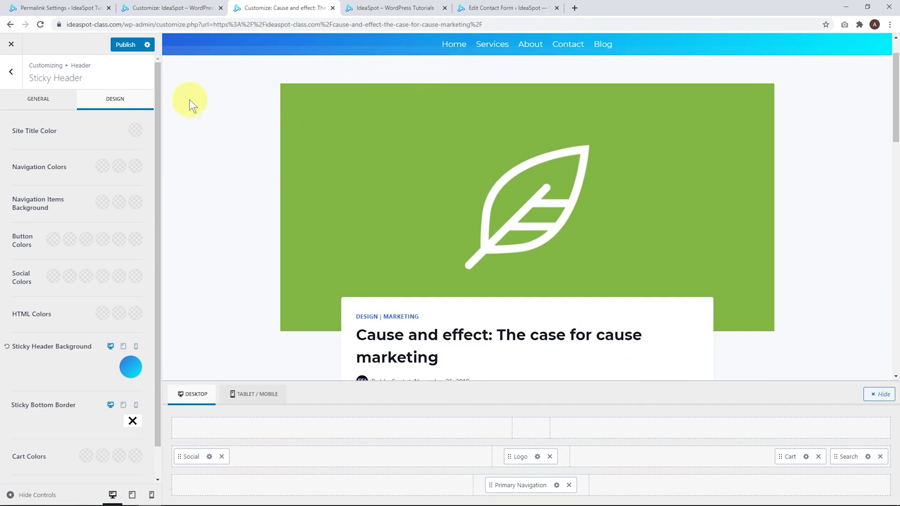
{"action": "left_click", "coordinate": [126, 45]}
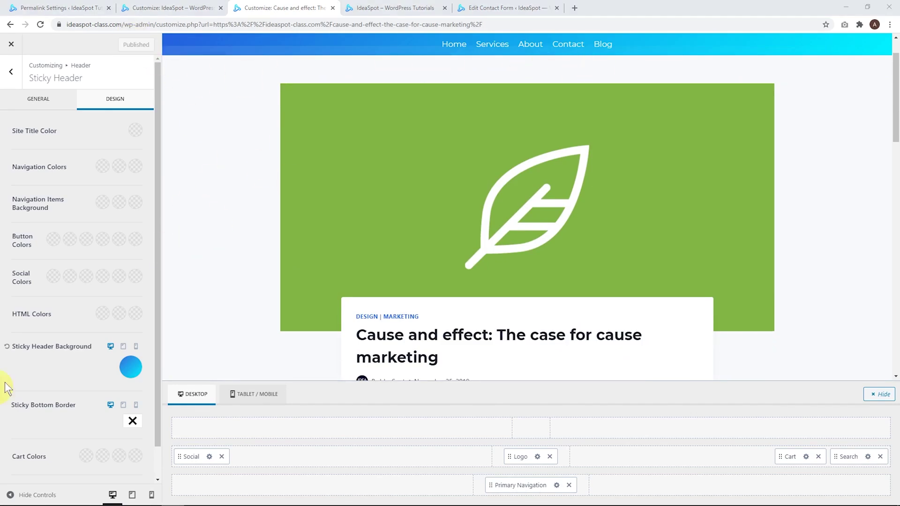
Step: Set the cyan gradient stop of the desktop sticky header background to 0.90 opacity
{"action": "left_click", "coordinate": [140, 373]}
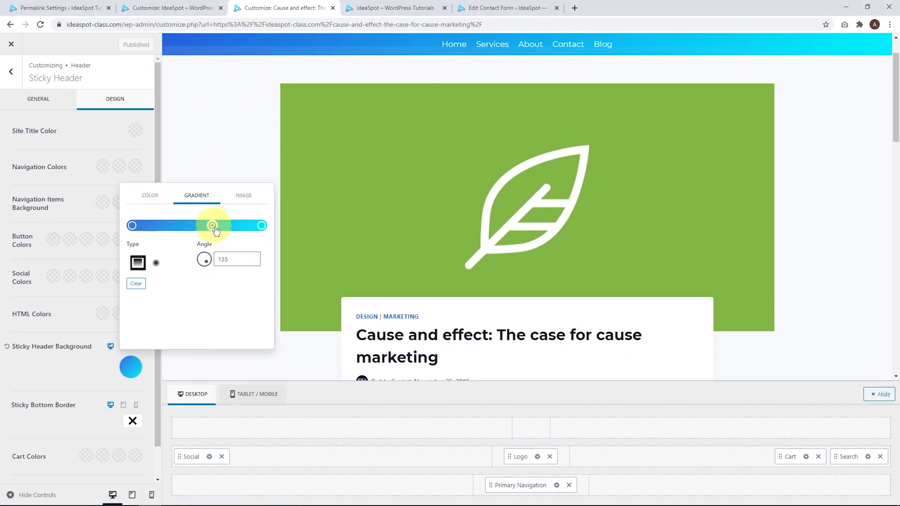
{"action": "left_click", "coordinate": [131, 226]}
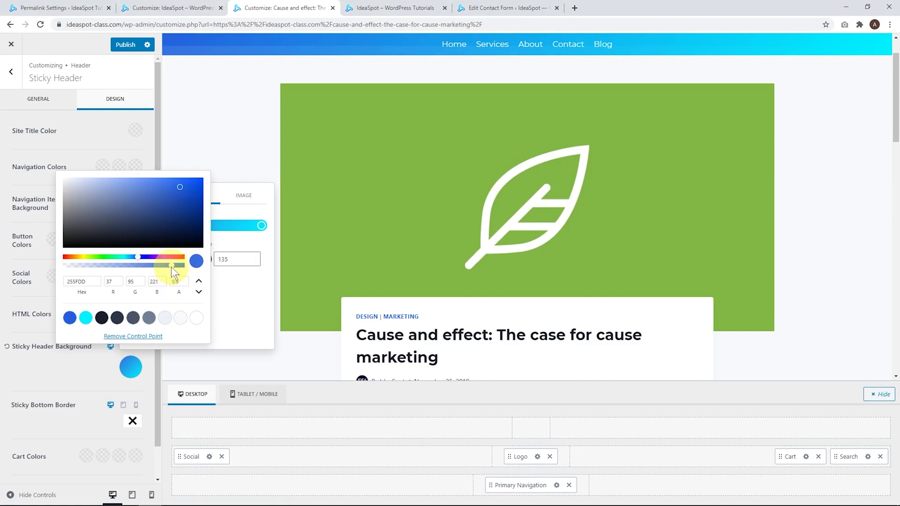
{"action": "left_click", "coordinate": [261, 225]}
{"action": "left_click", "coordinate": [261, 225]}
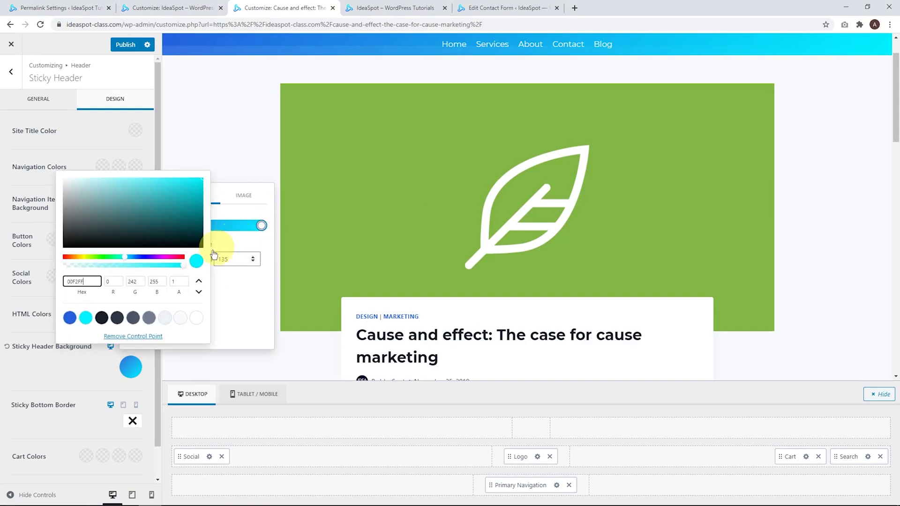
{"action": "left_click", "coordinate": [181, 263]}
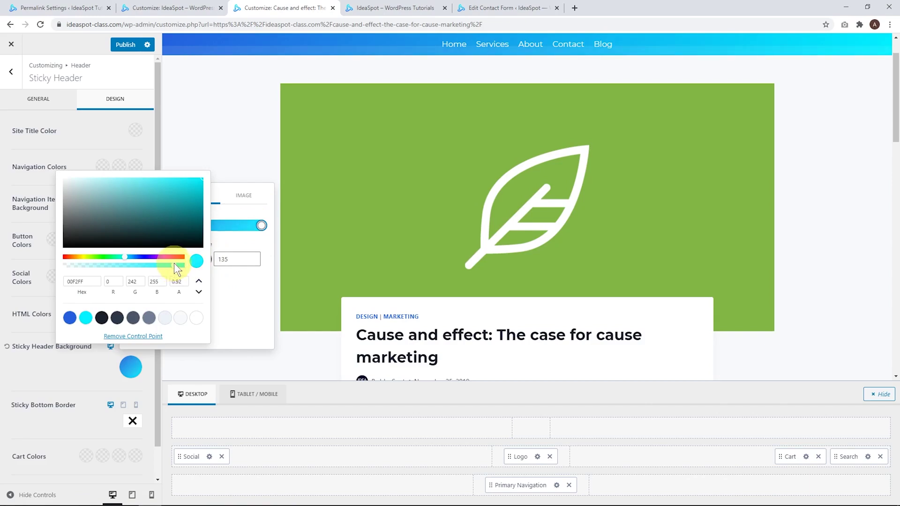
{"action": "left_click", "coordinate": [179, 264]}
{"action": "left_click", "coordinate": [185, 280]}
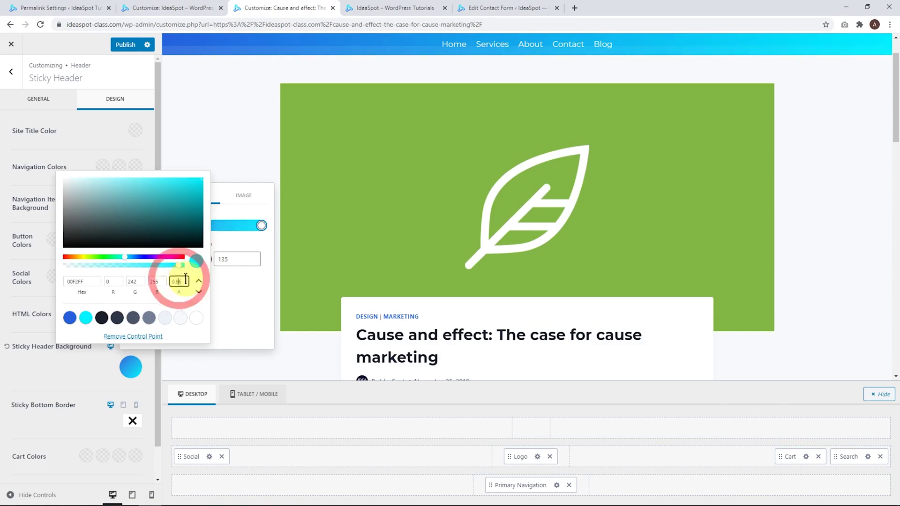
{"action": "key", "text": "BackSpace"}
{"action": "type", "text": "0"}
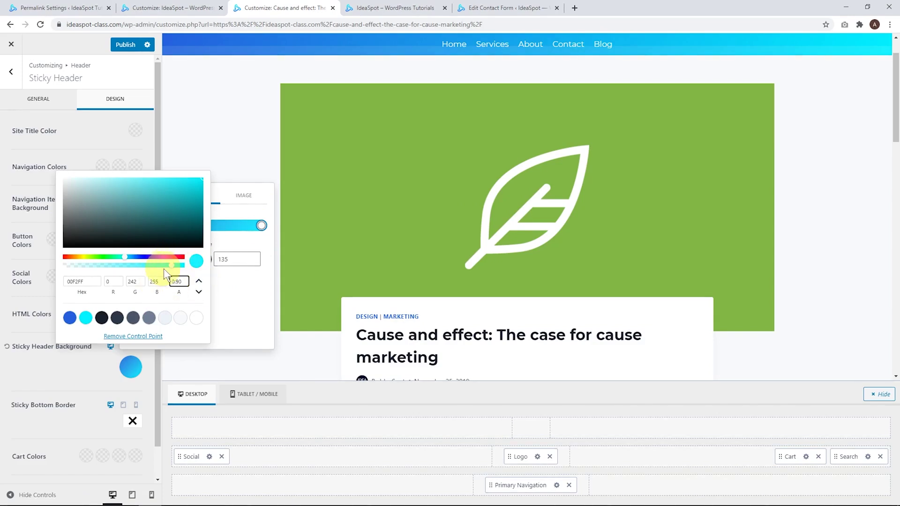
{"action": "left_click", "coordinate": [241, 291]}
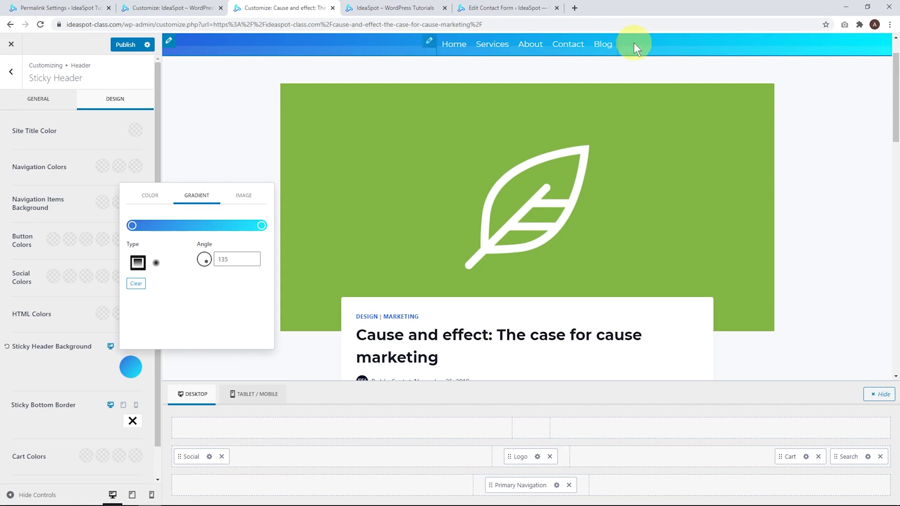
Step: Check the blue gradient stop's opacity, set the cyan stop's opacity to 0.95, and publish the sticky header background
{"action": "left_click", "coordinate": [166, 225]}
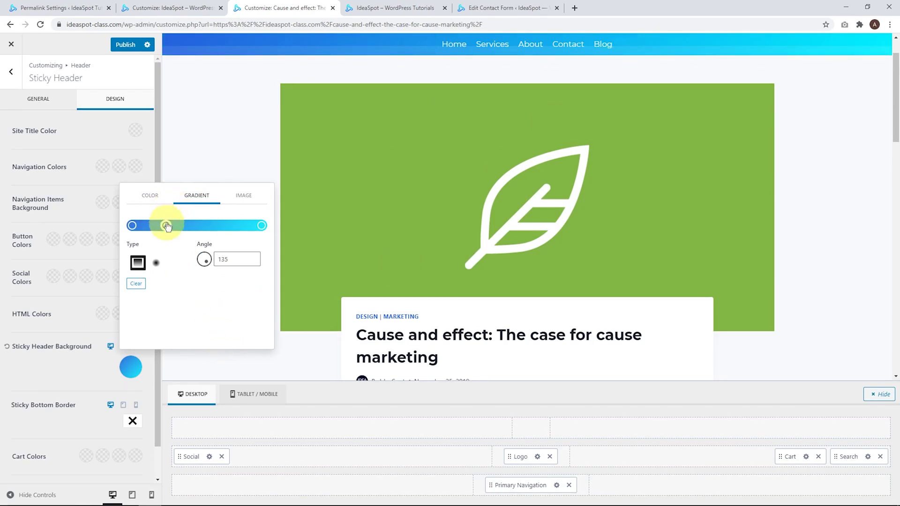
{"action": "left_click", "coordinate": [132, 226]}
{"action": "left_click_drag", "start_coordinate": [157, 265], "coordinate": [172, 265]}
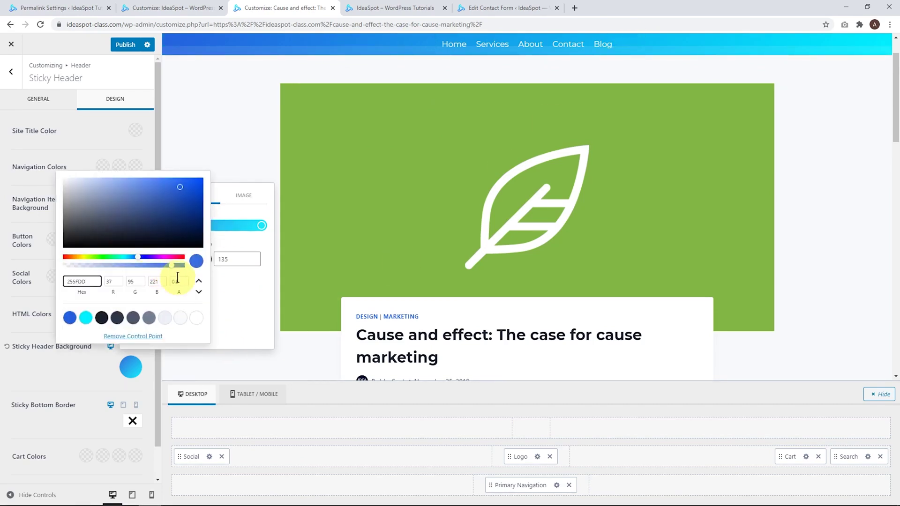
{"action": "left_click", "coordinate": [229, 297]}
{"action": "left_click", "coordinate": [261, 225]}
{"action": "left_click", "coordinate": [179, 281]}
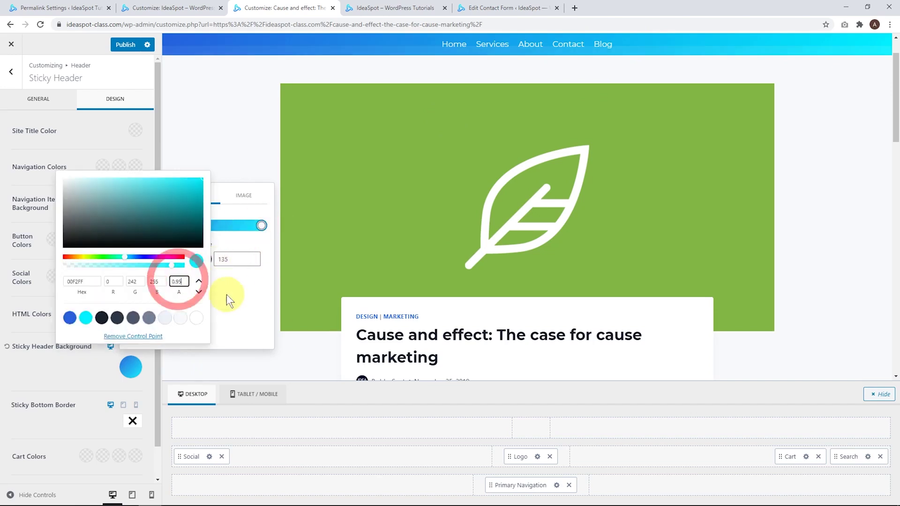
{"action": "left_click", "coordinate": [240, 293]}
{"action": "left_click", "coordinate": [122, 45]}
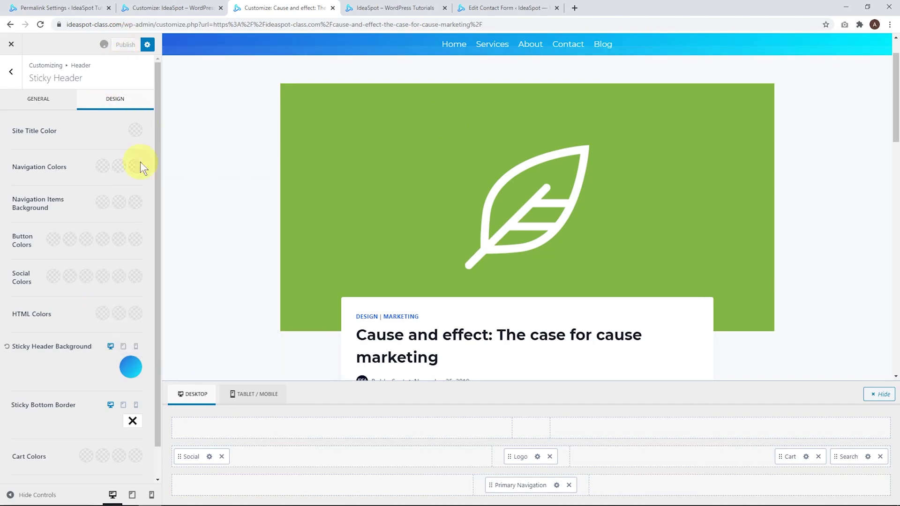
Step: Examine the available sticky header row options and how the bottom row sticks over the page content
{"action": "left_click", "coordinate": [60, 101]}
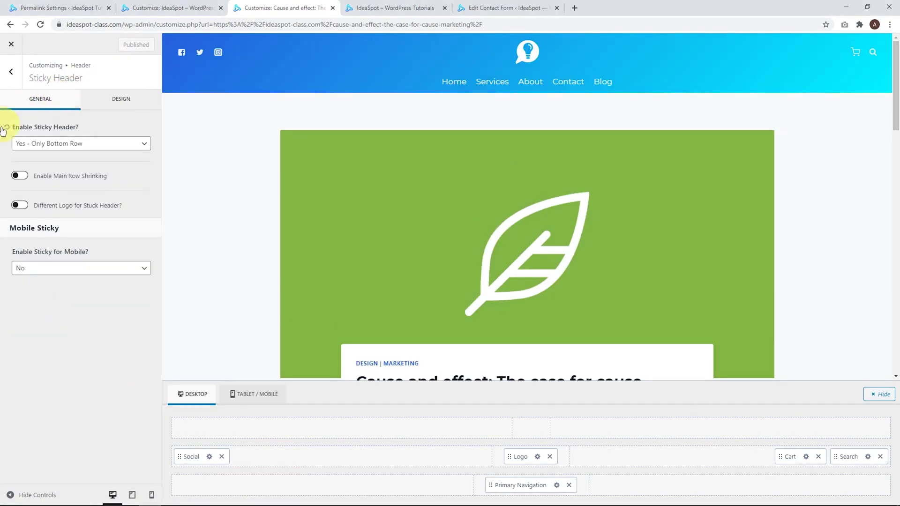
{"action": "left_click", "coordinate": [82, 145]}
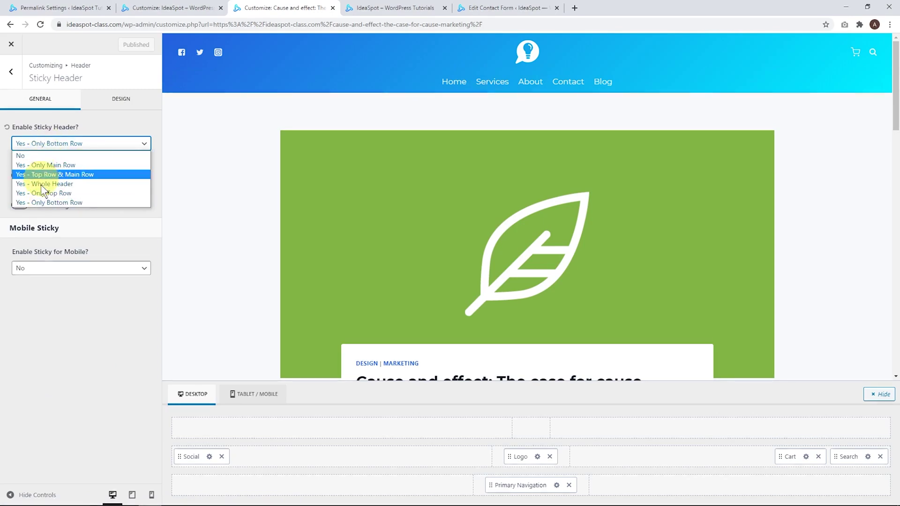
{"action": "left_click", "coordinate": [58, 121]}
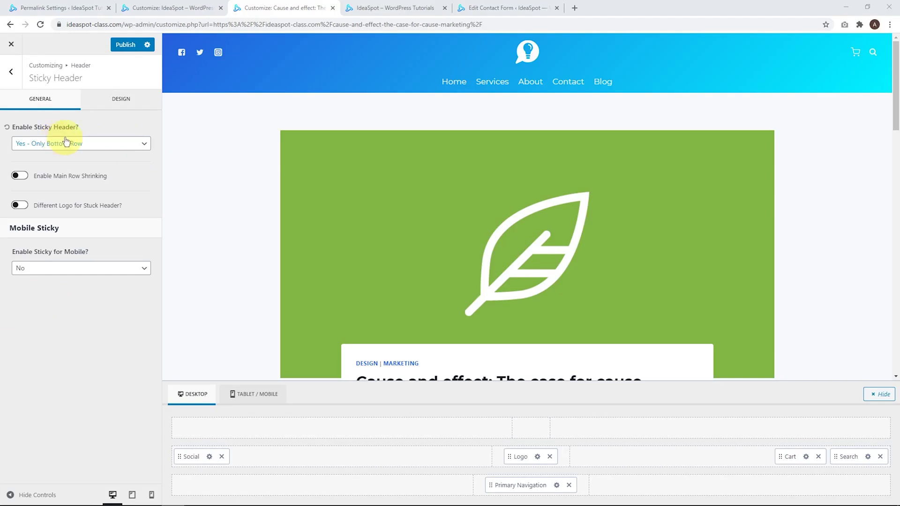
{"action": "scroll", "coordinate": [295, 150], "scroll_direction": "down", "scroll_amount": 3}
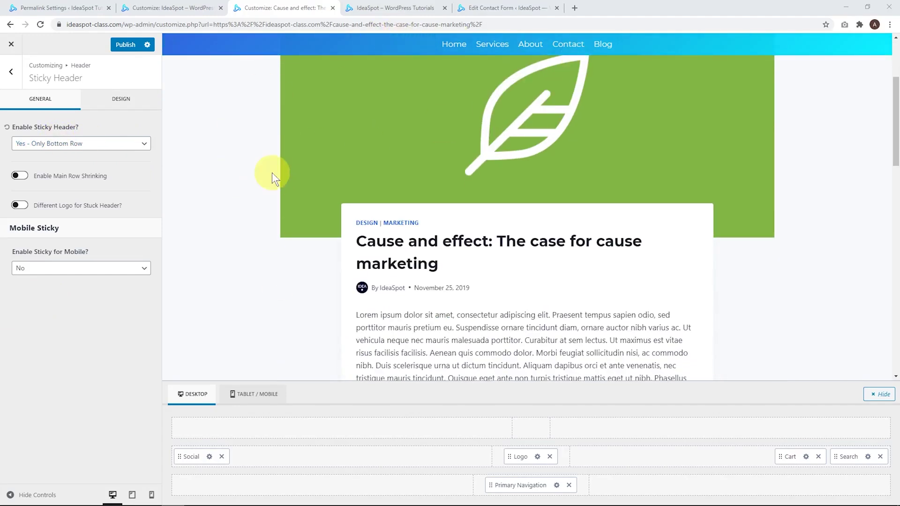
{"action": "scroll", "coordinate": [262, 180], "scroll_direction": "up", "scroll_amount": 3}
{"action": "left_click", "coordinate": [89, 145]}
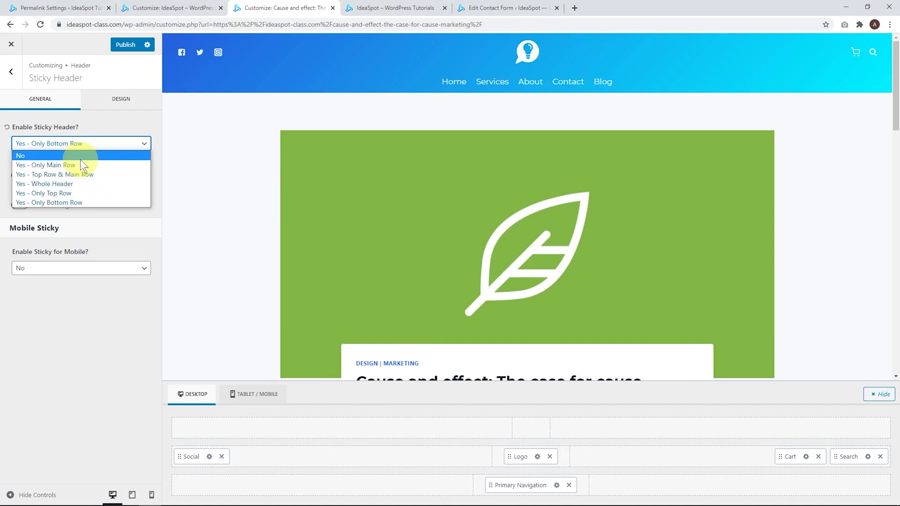
{"action": "left_click", "coordinate": [22, 332]}
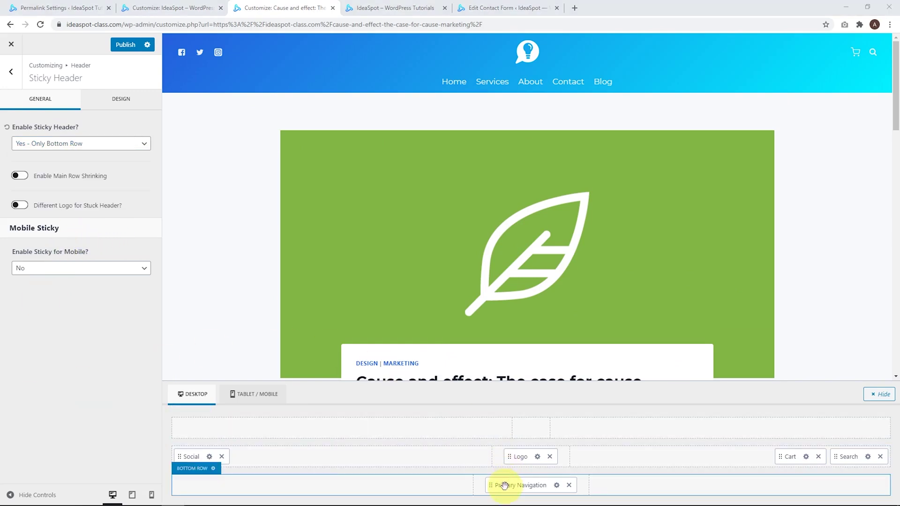
Step: Move Primary Navigation into the desktop main row just before Cart and set the sticky header to Yes - Only Main Row
{"action": "left_click_drag", "start_coordinate": [501, 484], "coordinate": [717, 452]}
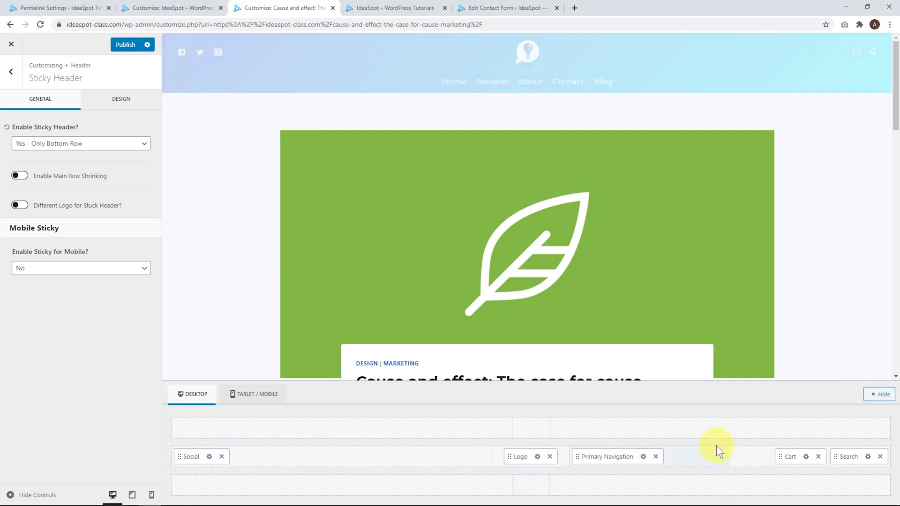
{"action": "left_click_drag", "start_coordinate": [593, 453], "coordinate": [773, 455]}
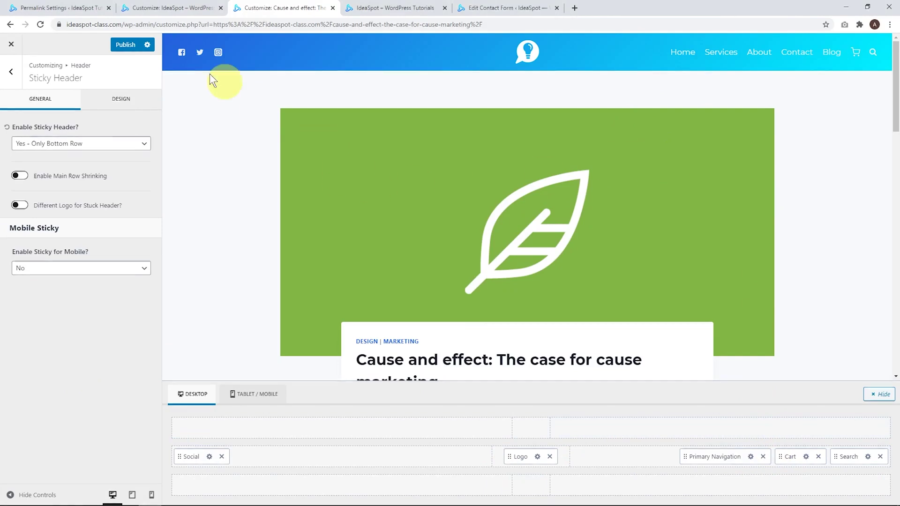
{"action": "left_click", "coordinate": [70, 143]}
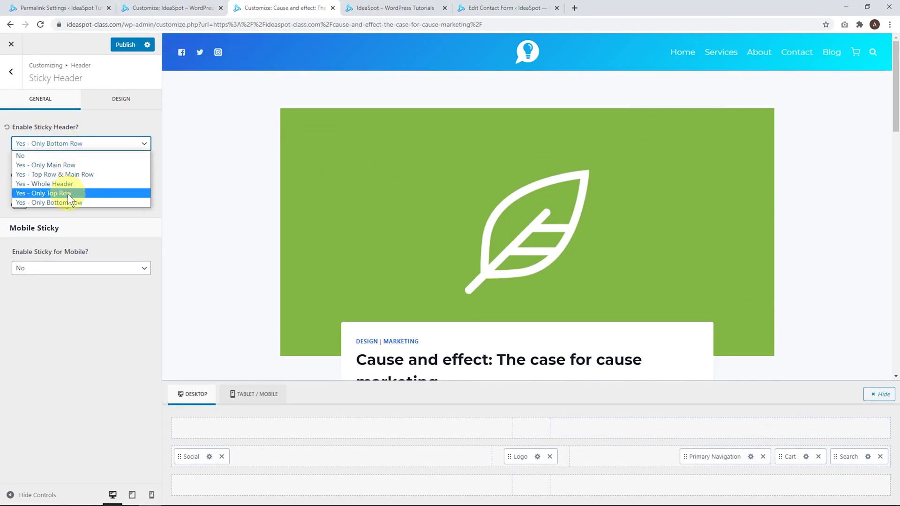
{"action": "left_click", "coordinate": [48, 167]}
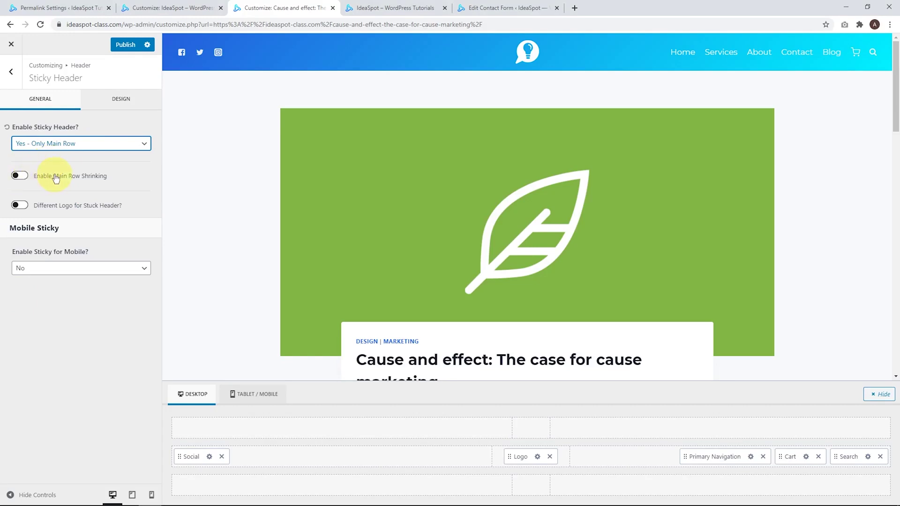
Step: Enable main row shrinking for the sticky header and preview the shrinking effect on the page
{"action": "left_click", "coordinate": [18, 176]}
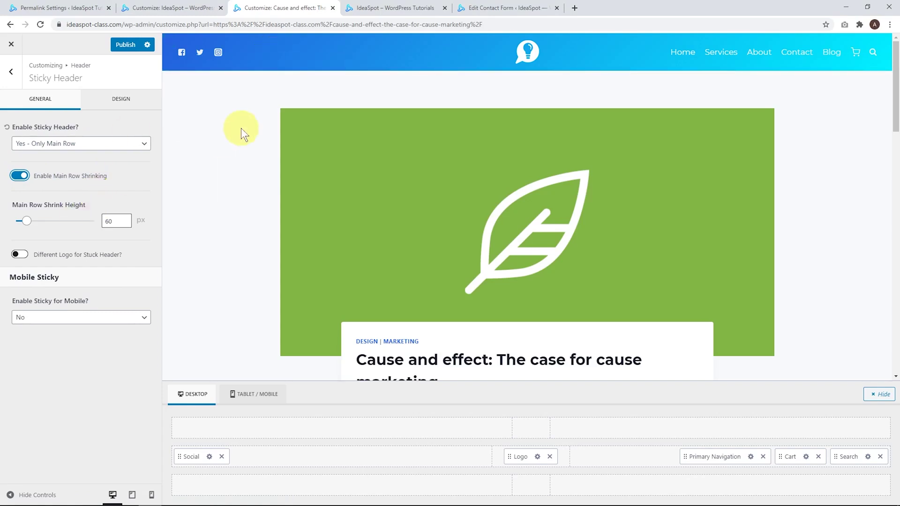
{"action": "scroll", "coordinate": [241, 128], "scroll_direction": "down", "scroll_amount": 6}
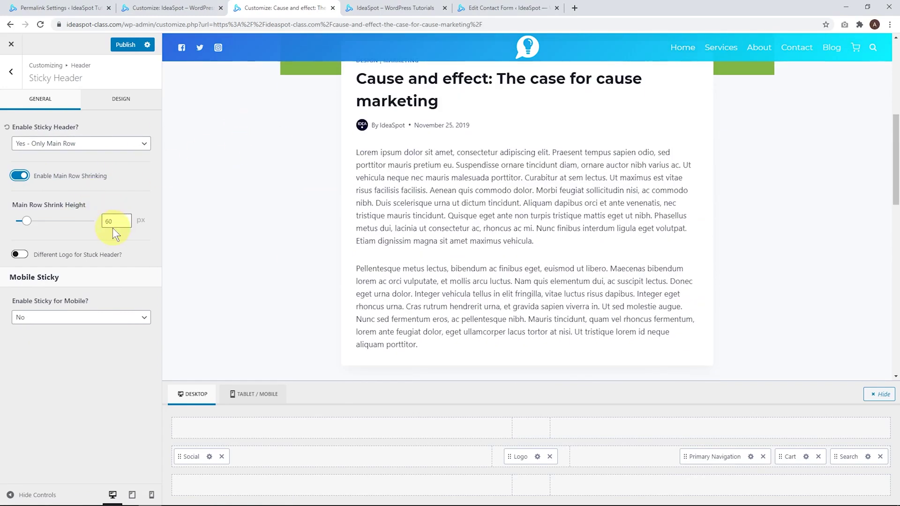
{"action": "scroll", "coordinate": [297, 153], "scroll_direction": "up", "scroll_amount": 6}
{"action": "scroll", "coordinate": [317, 147], "scroll_direction": "down", "scroll_amount": 6}
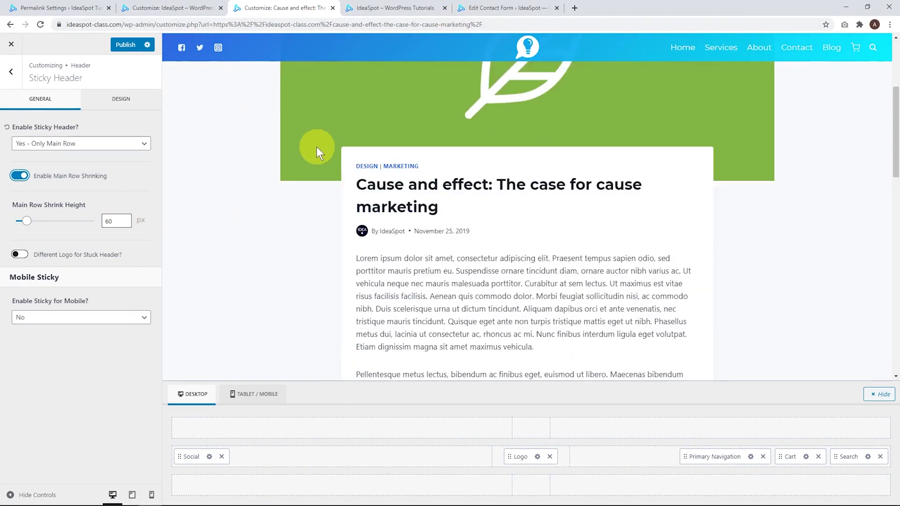
{"action": "scroll", "coordinate": [257, 179], "scroll_direction": "up", "scroll_amount": 6}
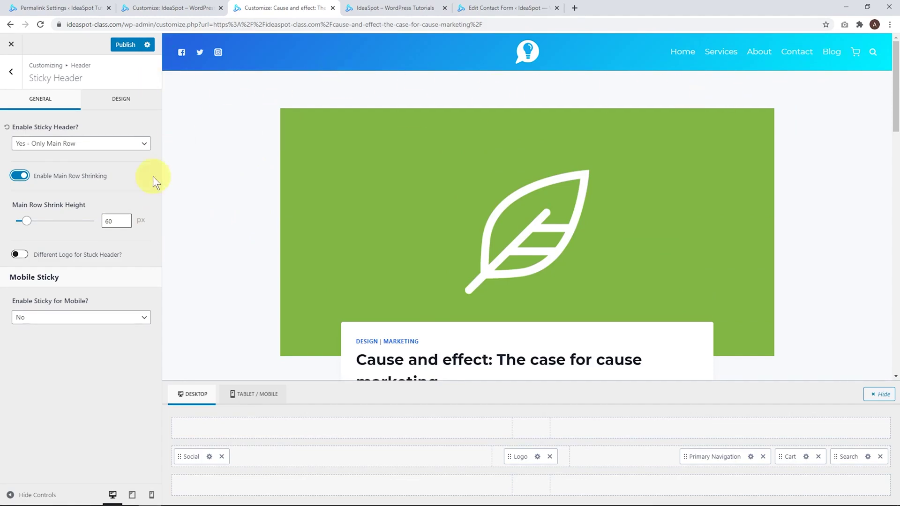
{"action": "scroll", "coordinate": [240, 142], "scroll_direction": "down", "scroll_amount": 10}
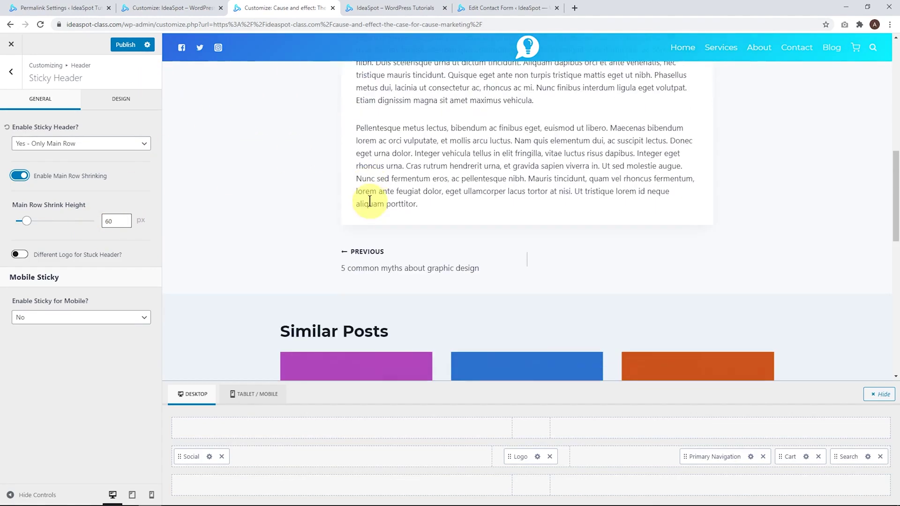
{"action": "scroll", "coordinate": [367, 201], "scroll_direction": "up", "scroll_amount": 10}
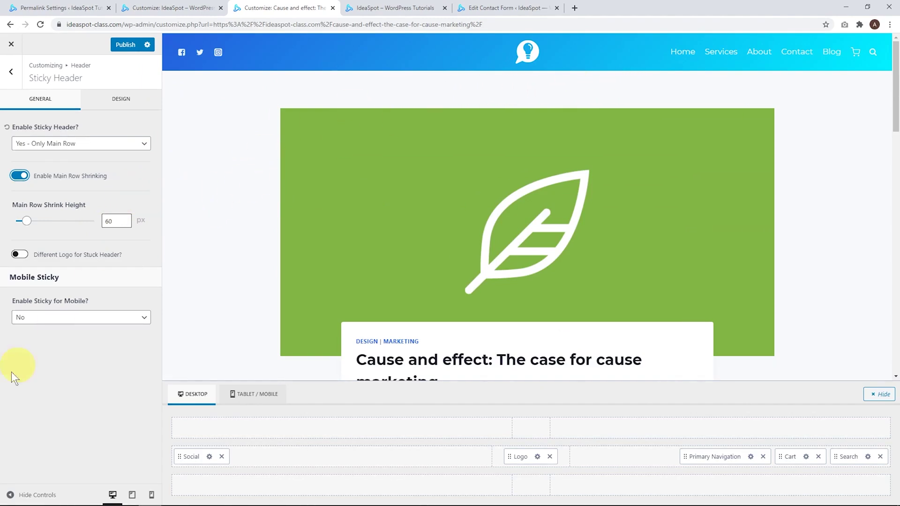
Step: Move Primary Navigation back to the center of the bottom row and set the sticky header to Yes - Only Bottom Row
{"action": "left_click_drag", "start_coordinate": [713, 453], "coordinate": [530, 485]}
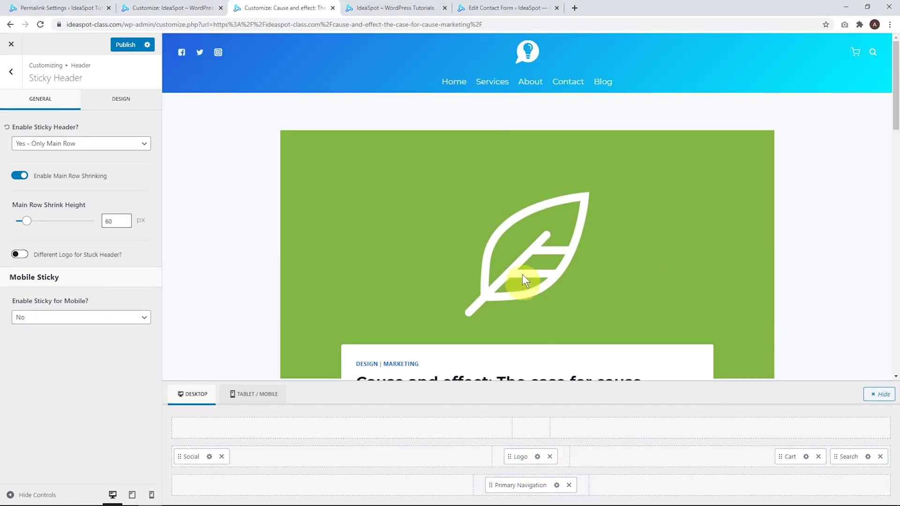
{"action": "left_click", "coordinate": [67, 143]}
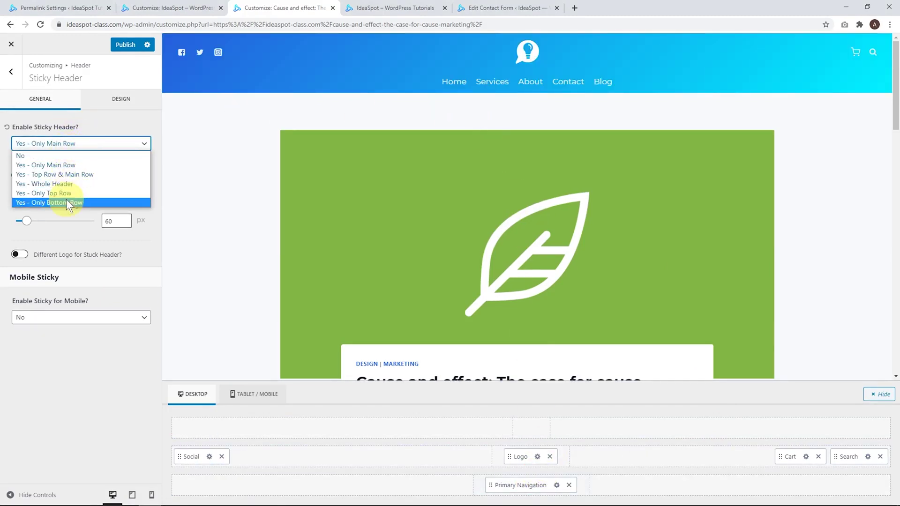
{"action": "left_click", "coordinate": [50, 205]}
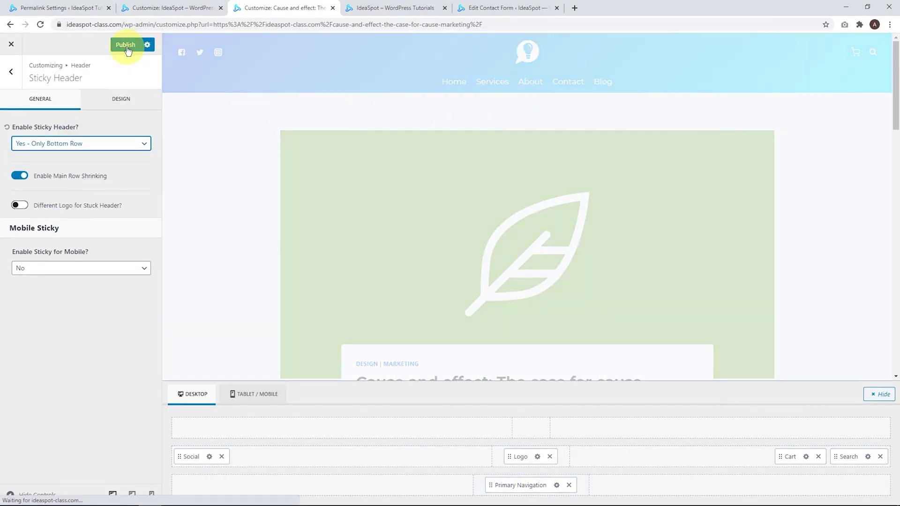
Step: Preview the sticky navigation row on the post page and publish the restored header layout
{"action": "scroll", "coordinate": [254, 161], "scroll_direction": "down", "scroll_amount": 3}
{"action": "scroll", "coordinate": [530, 113], "scroll_direction": "up", "scroll_amount": 3}
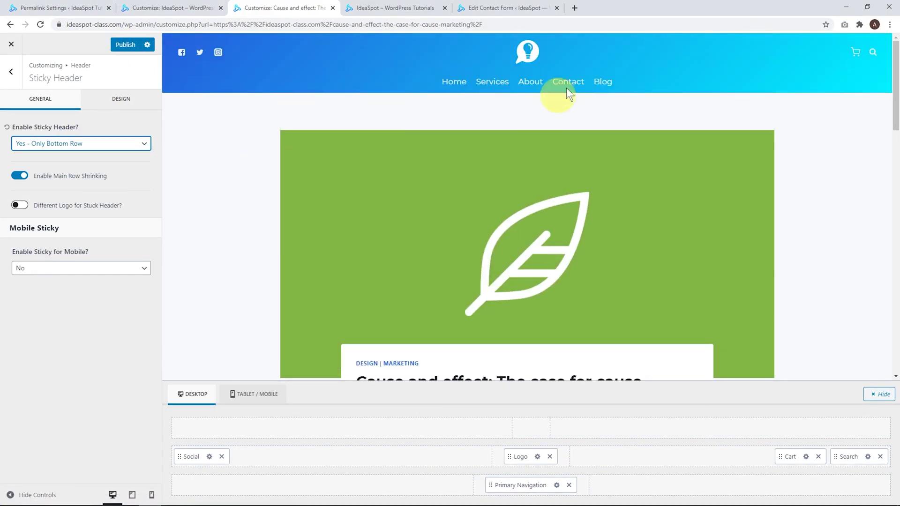
{"action": "left_click", "coordinate": [124, 45]}
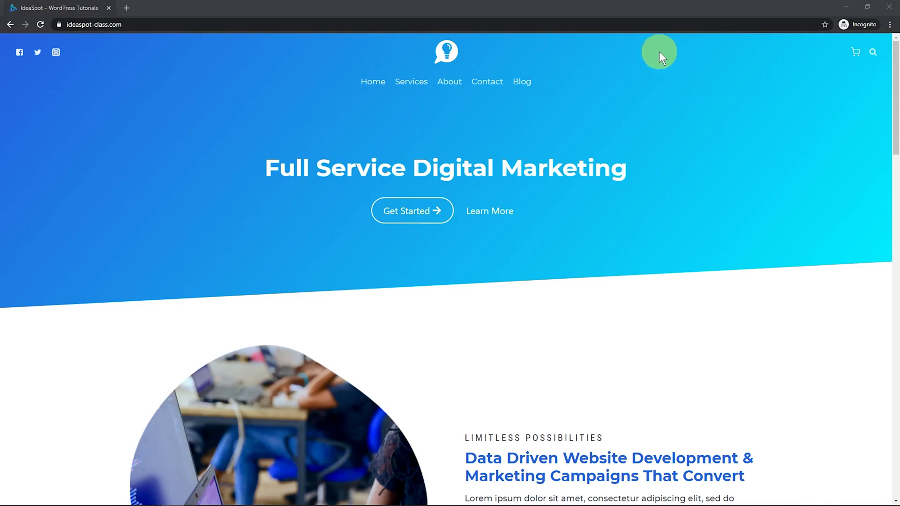
Step: Check the sticky navigation row's behavior on the live home page in the incognito browser window
{"action": "scroll", "coordinate": [546, 152], "scroll_direction": "down", "scroll_amount": 10}
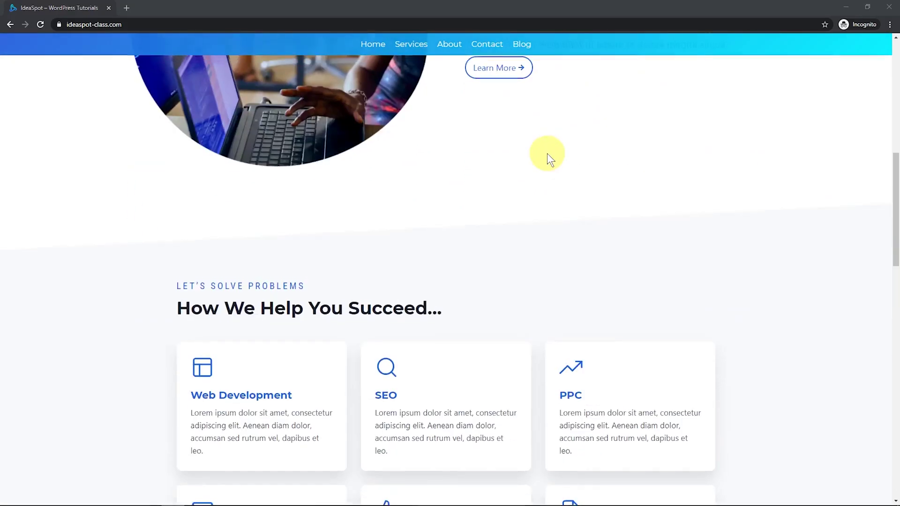
{"action": "scroll", "coordinate": [547, 155], "scroll_direction": "up", "scroll_amount": 10}
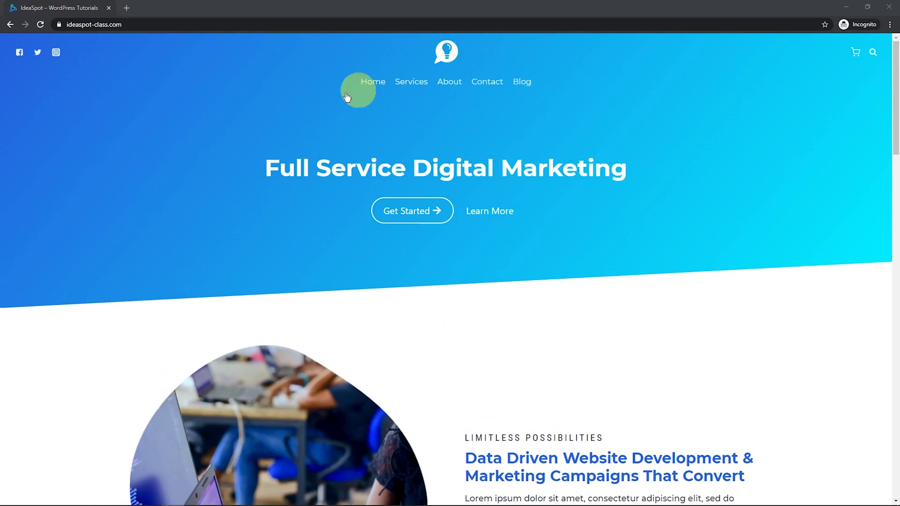
{"action": "scroll", "coordinate": [237, 145], "scroll_direction": "down", "scroll_amount": 8}
{"action": "scroll", "coordinate": [598, 94], "scroll_direction": "up", "scroll_amount": 8}
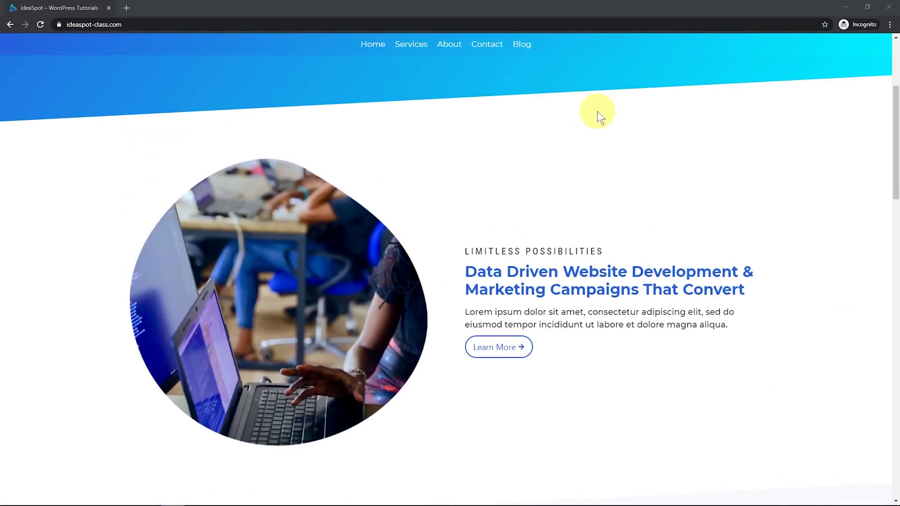